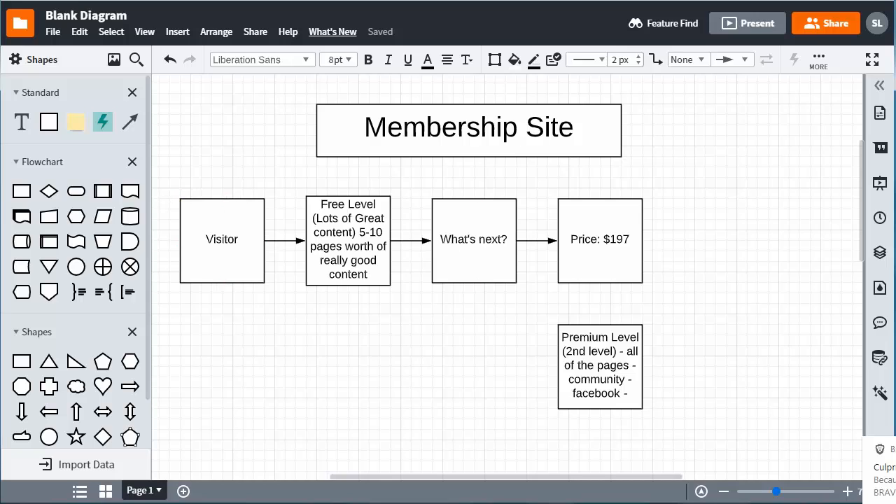
Fill the Free Level box with green.
drag(164, 180, 349, 276)
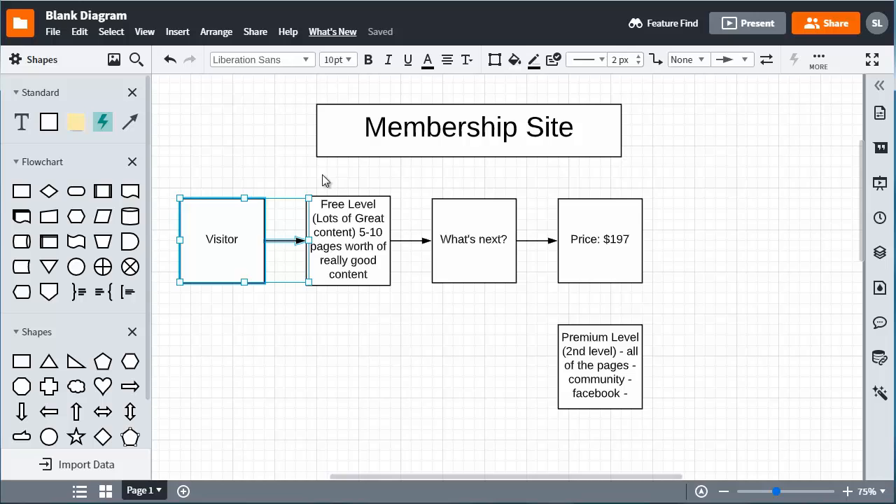
drag(324, 180, 385, 293)
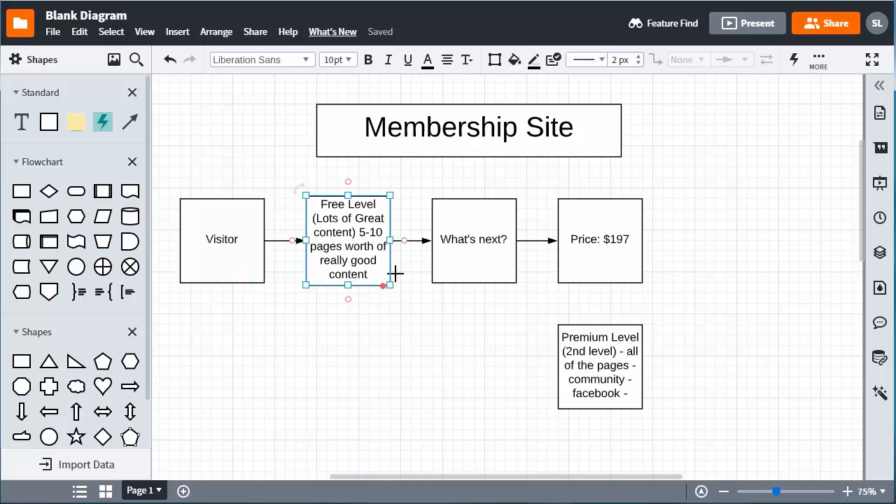
click(515, 63)
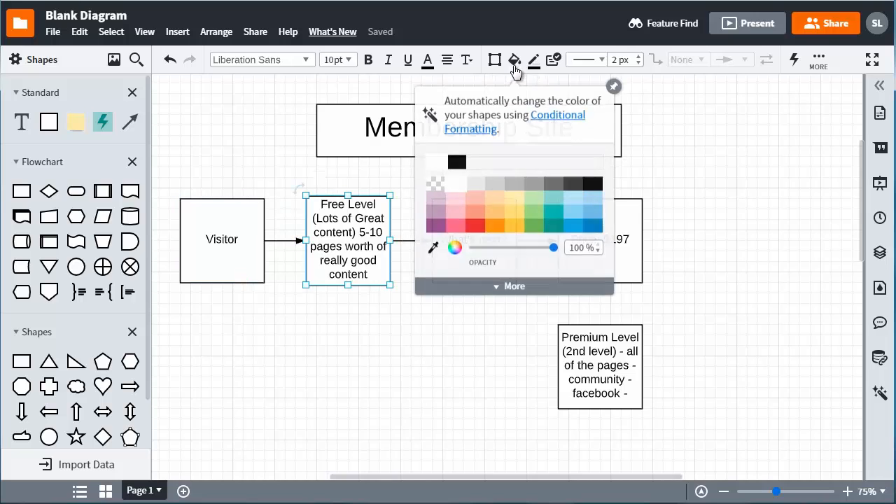
click(535, 219)
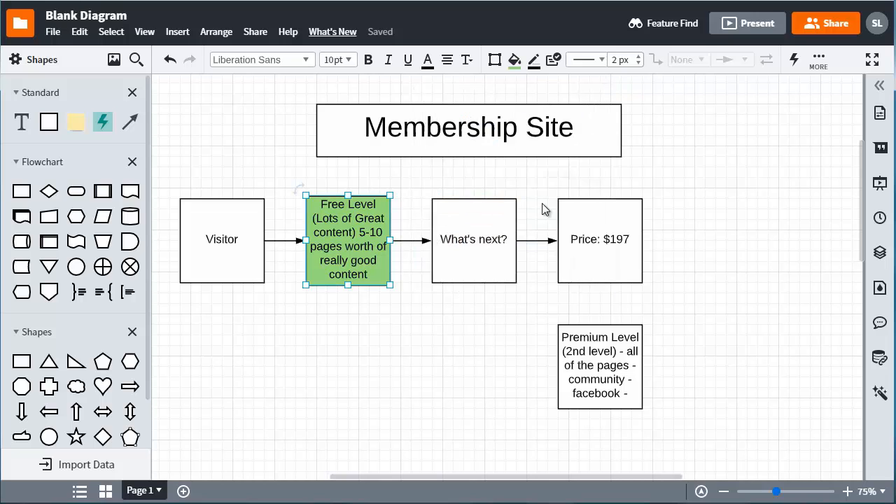
Fill the Premium Level box with the same green as the Free Level box.
drag(665, 324, 564, 394)
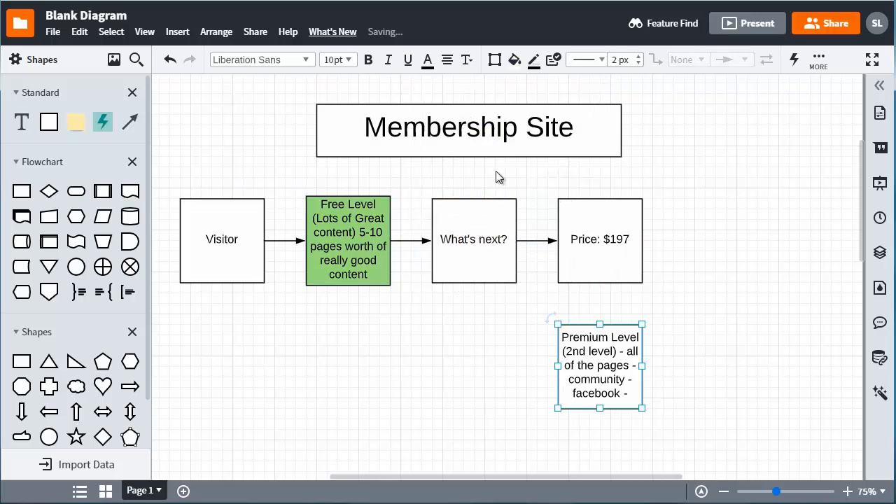
click(515, 61)
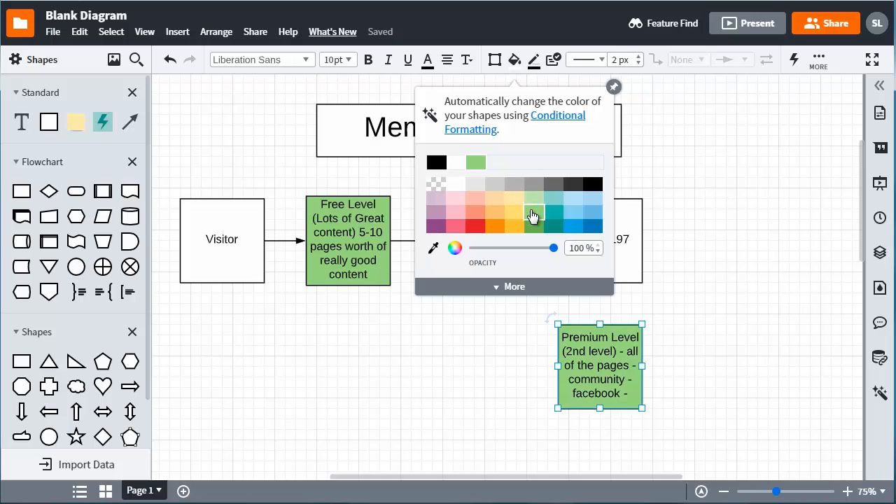
click(530, 209)
click(722, 218)
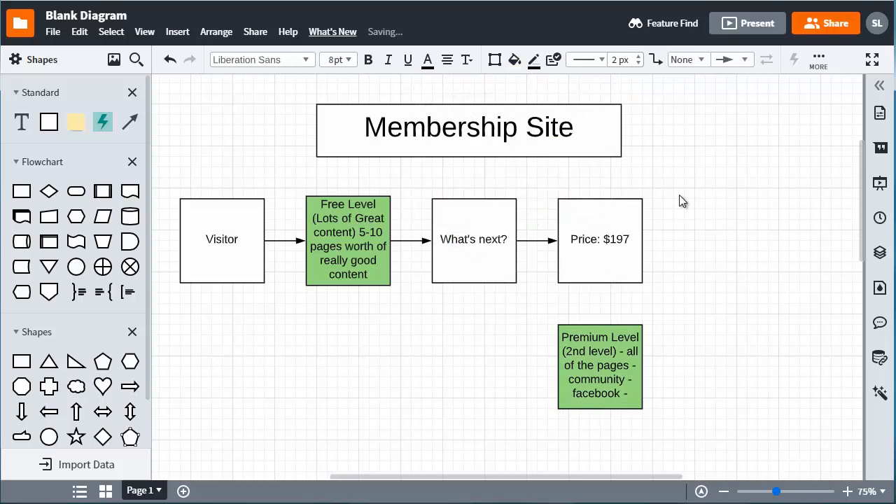
Connect the bottom of the "Price: $197" box to the top of the Premium Level box with an arrow.
drag(600, 284, 602, 332)
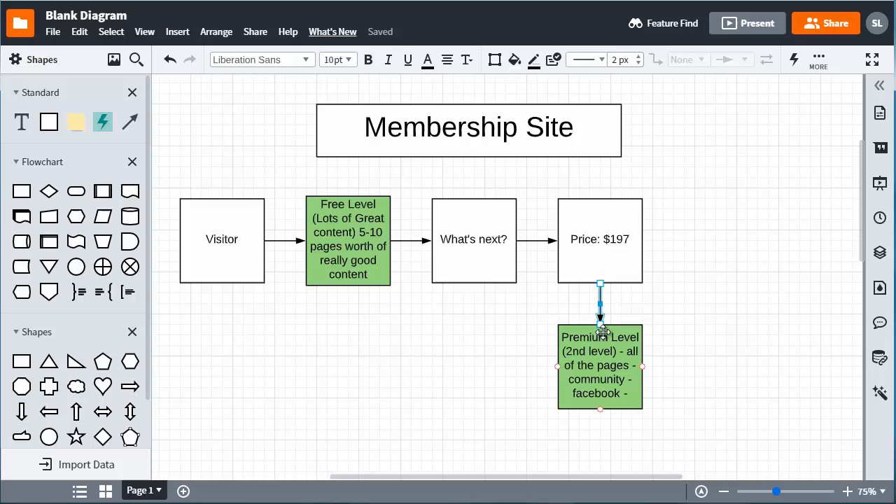
double_click(619, 249)
click(692, 223)
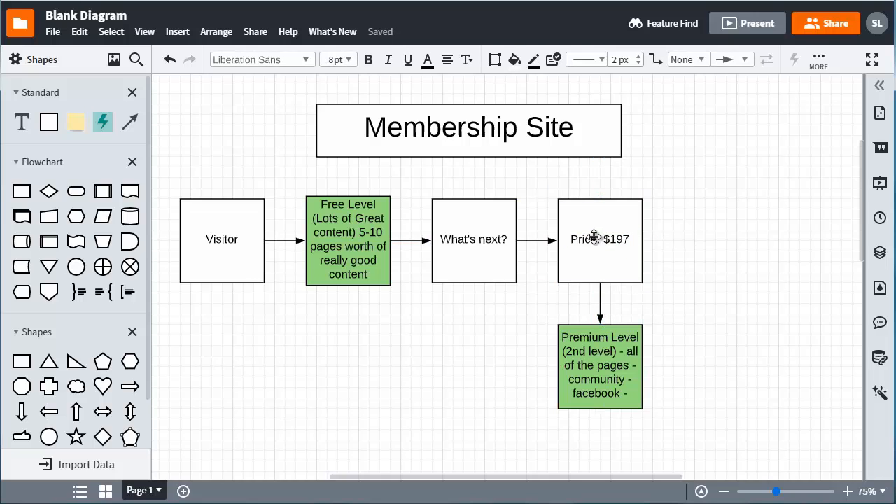
Append "(Create Product)" to the text in the "Price: $197" box.
double_click(594, 238)
click(638, 245)
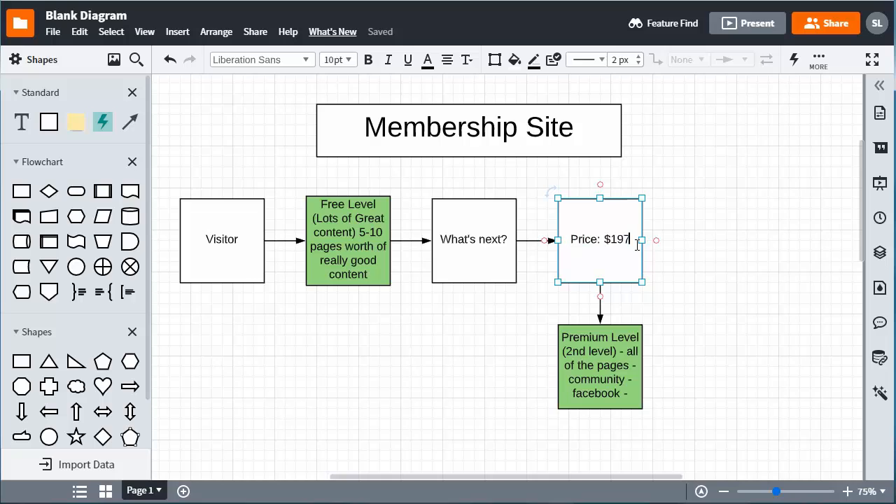
text((Cre)
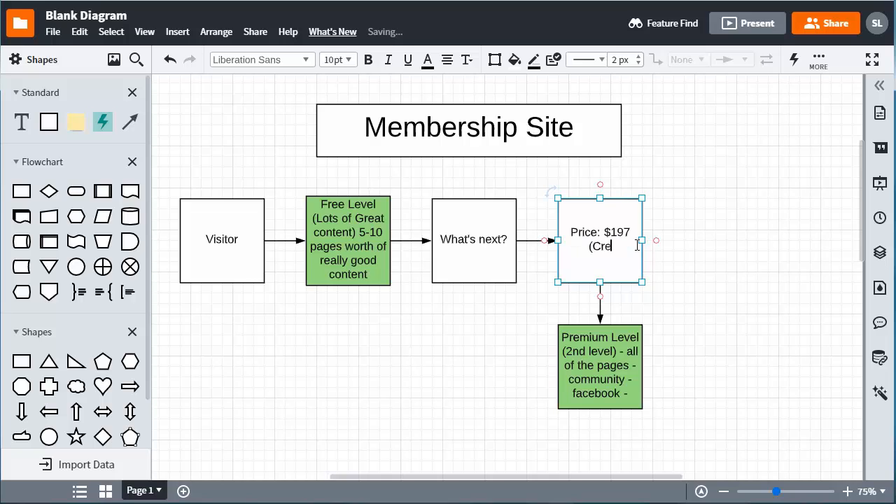
text(ate Product))
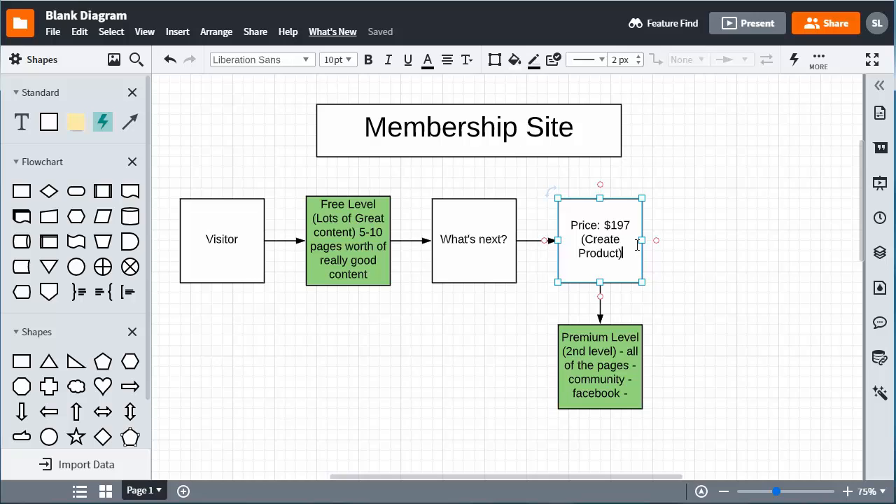
key(Up)
key(Up)
key(Down)
key(Home)
key(shift+End)
key(shift+Down)
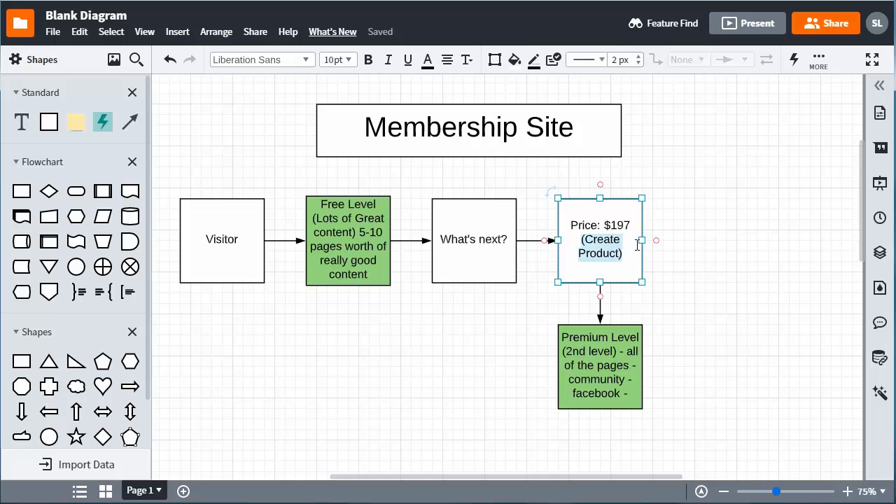
click(692, 206)
drag(664, 181, 604, 264)
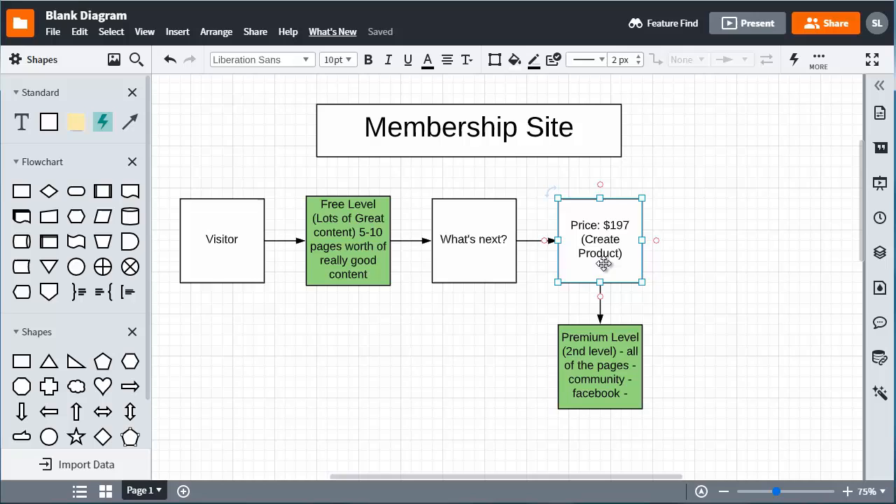
click(682, 320)
click(614, 348)
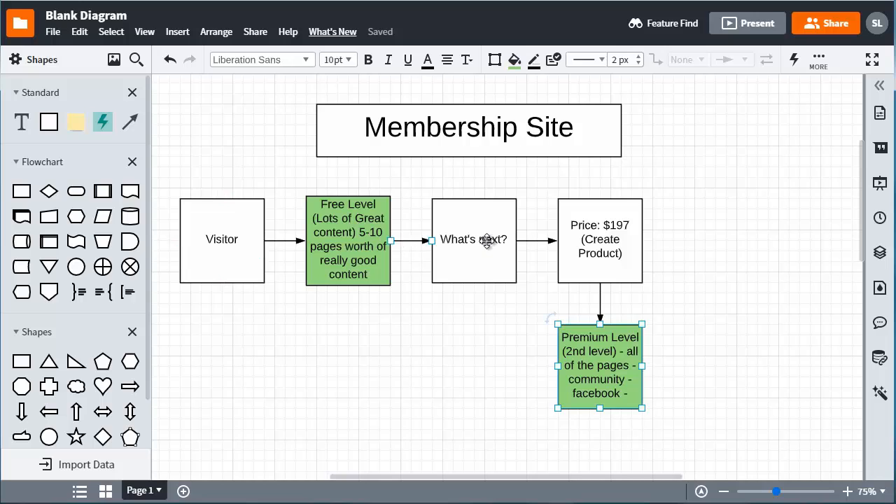
key(ctrl+z)
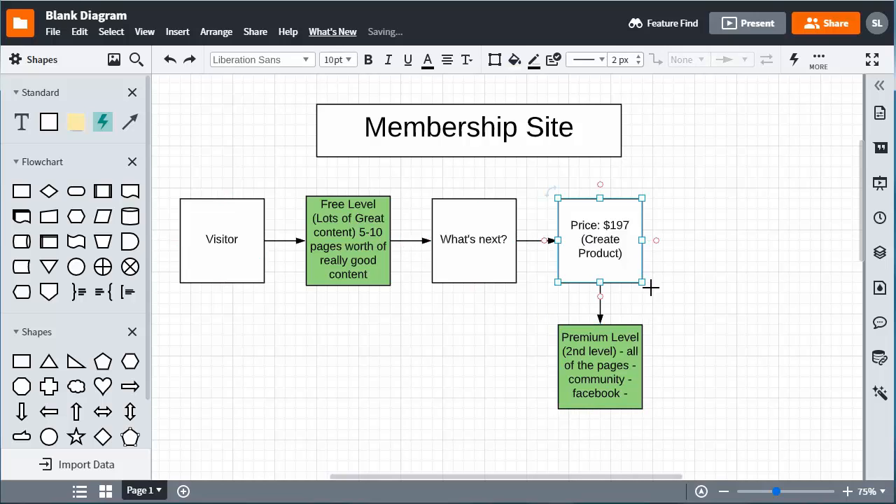
Fill both the price box and the Premium Level box below it with light blue.
click(645, 261)
drag(674, 222, 581, 381)
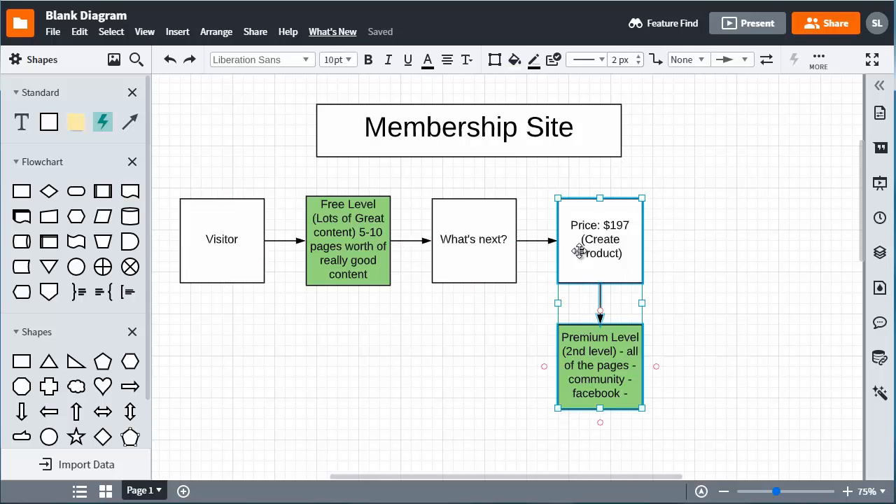
click(515, 60)
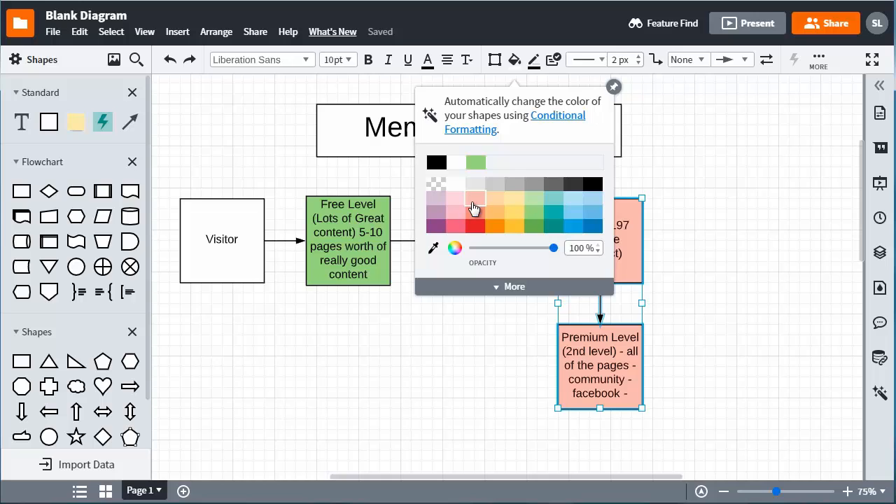
click(600, 203)
click(723, 175)
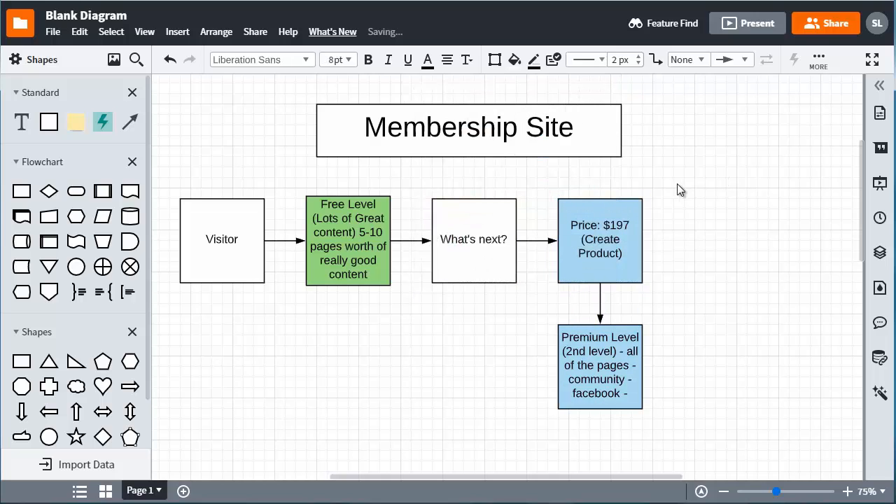
drag(677, 183, 592, 365)
click(209, 225)
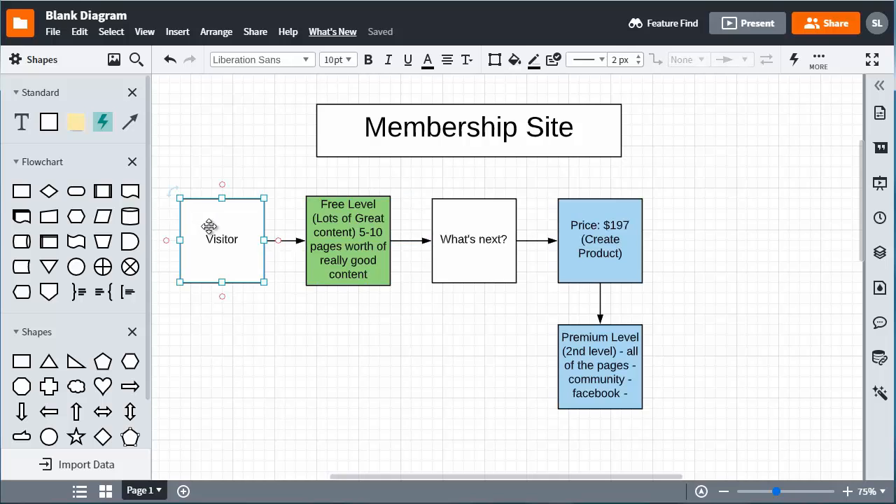
click(344, 226)
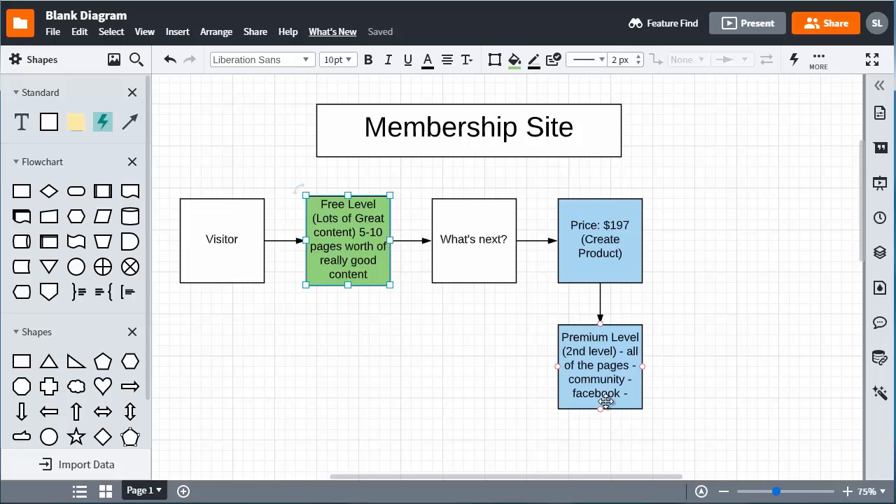
click(495, 364)
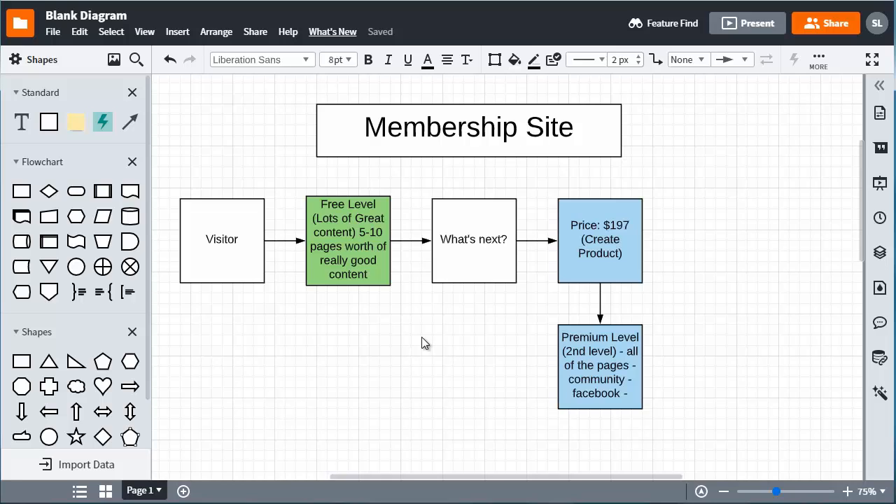
drag(177, 175, 519, 288)
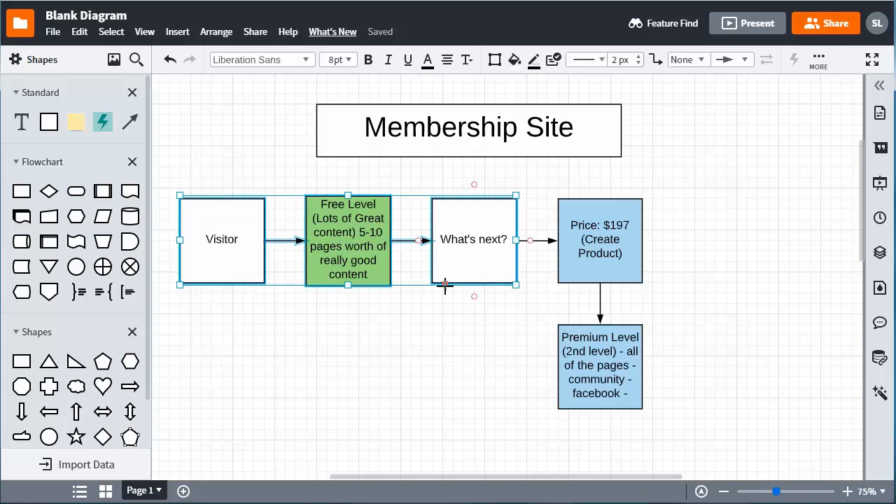
click(500, 340)
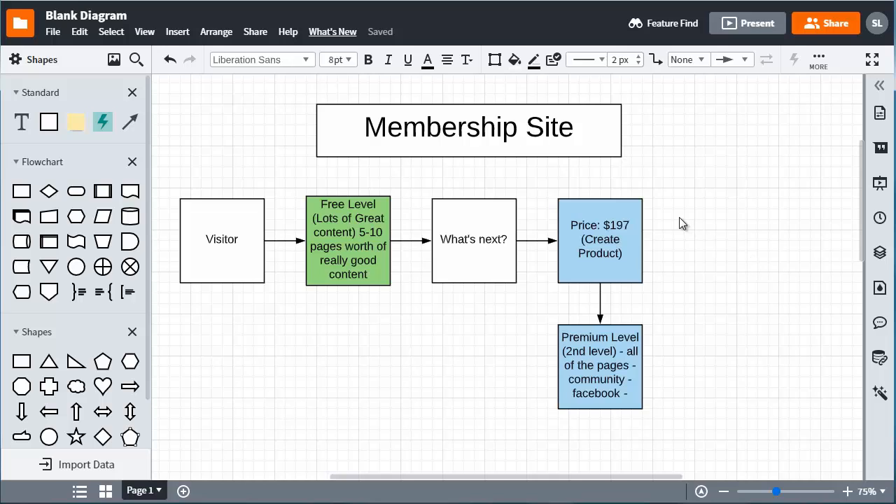
drag(679, 217, 614, 341)
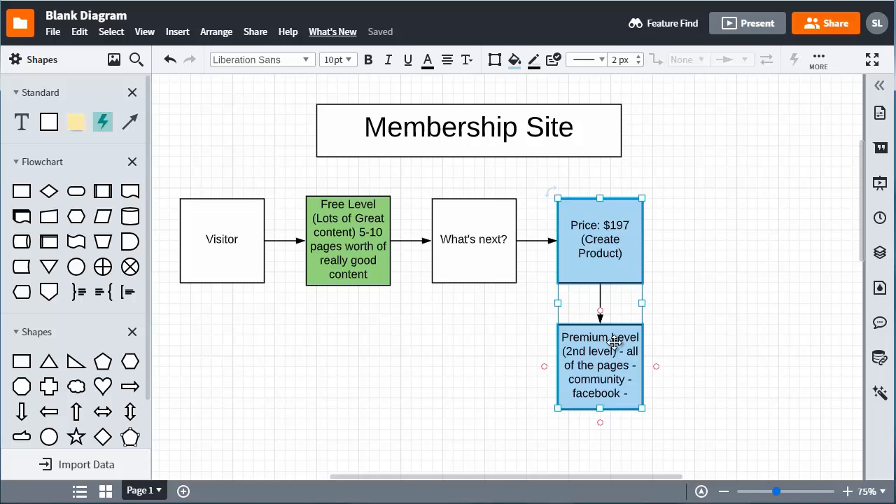
click(678, 230)
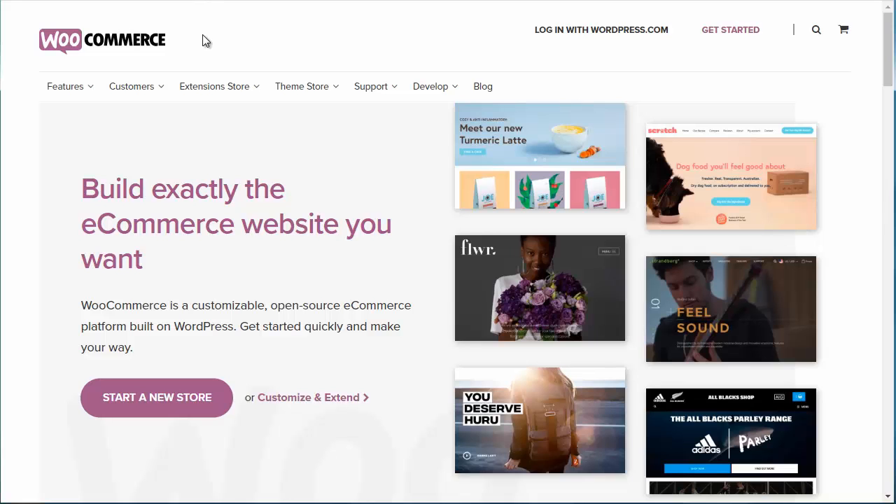
Enlarge the WooCommerce site for reading and open its listing of all extensions.
key(ctrl+plus)
key(ctrl+plus)
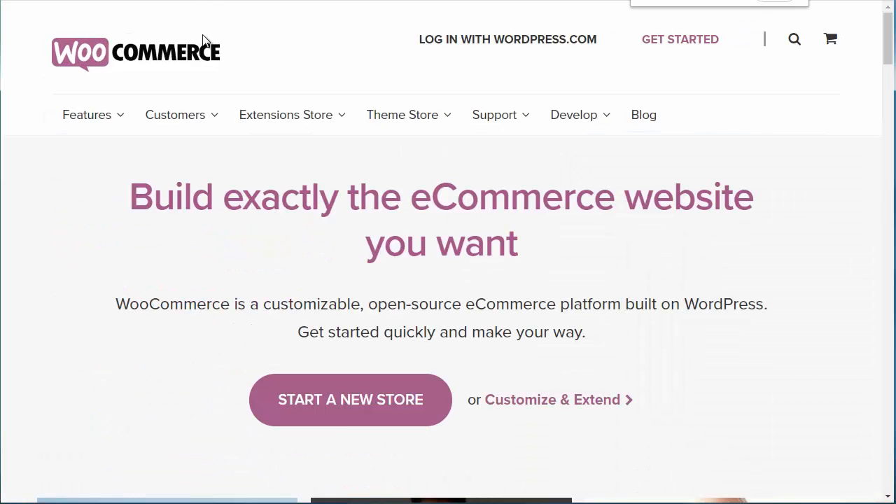
key(ctrl+minus)
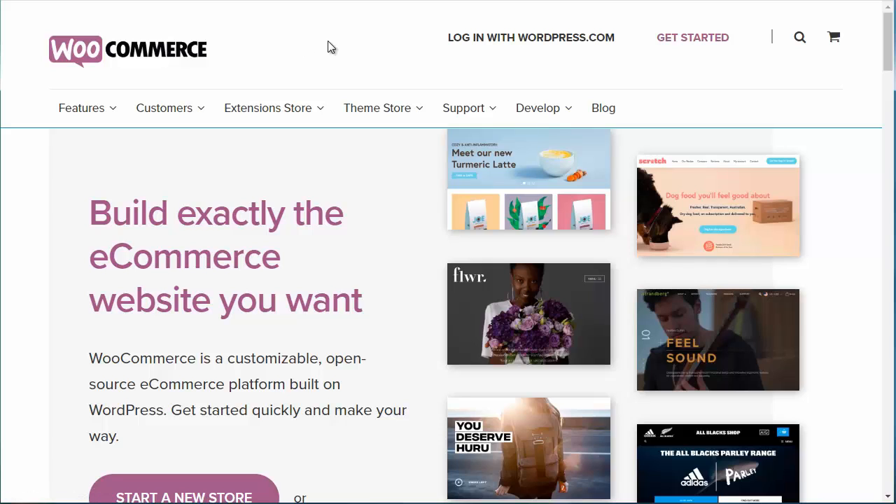
mouse_move(290, 114)
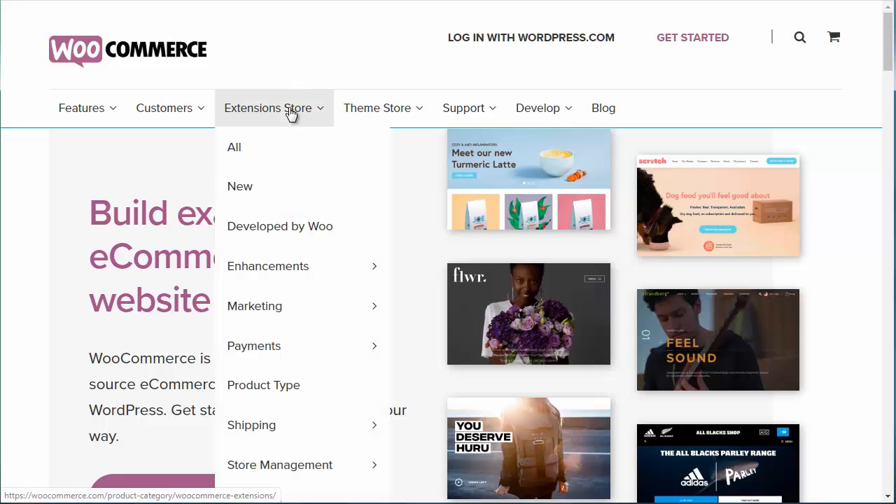
click(274, 146)
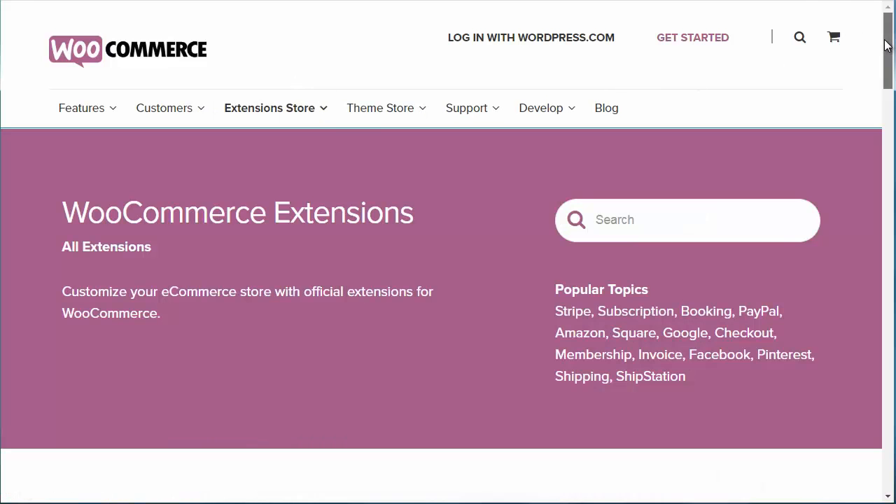
Open the WooCommerce Memberships extension from the Popular section and read its requirements and description.
scroll(884, 49, down, 2)
drag(886, 63, 888, 118)
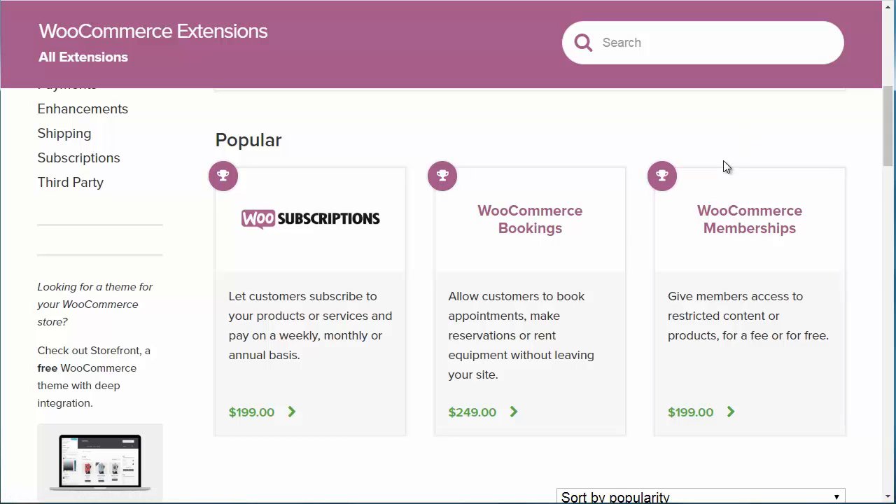
click(732, 212)
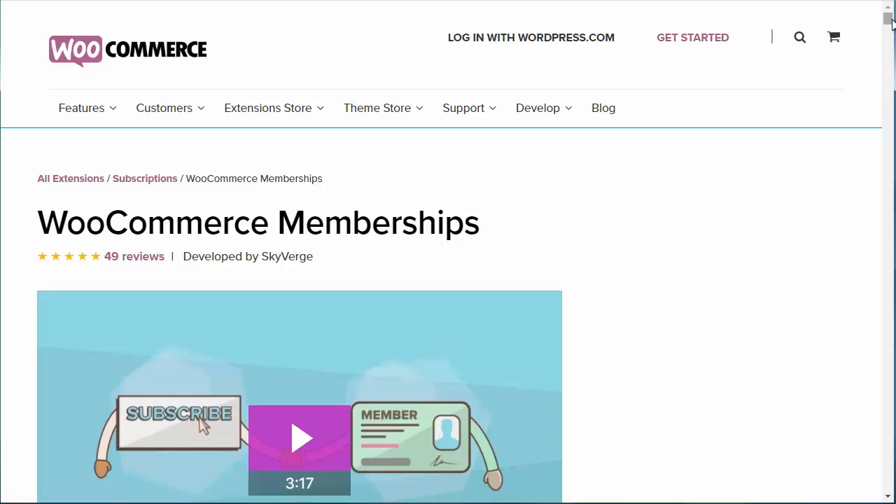
drag(889, 20, 892, 32)
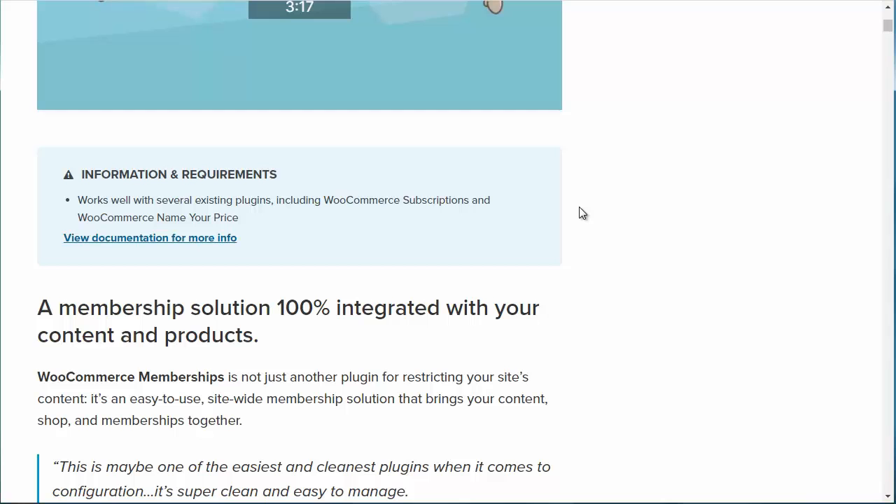
scroll(579, 210, down, 3)
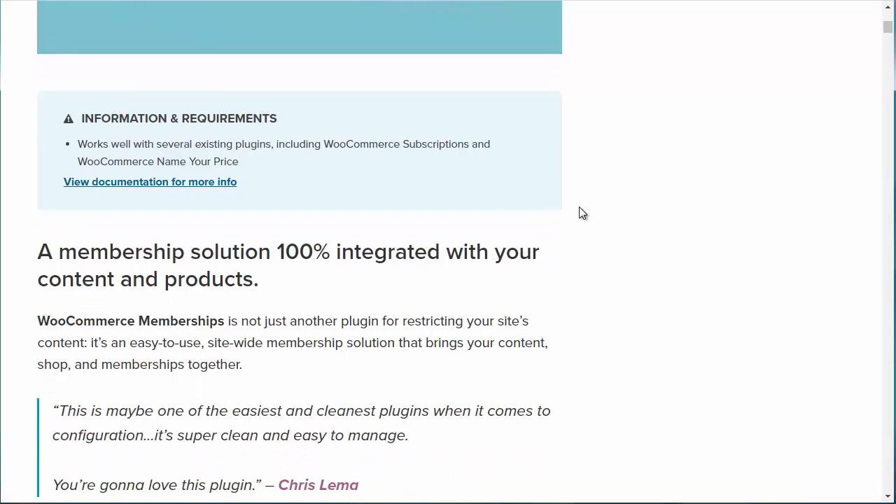
scroll(579, 207, down, 1)
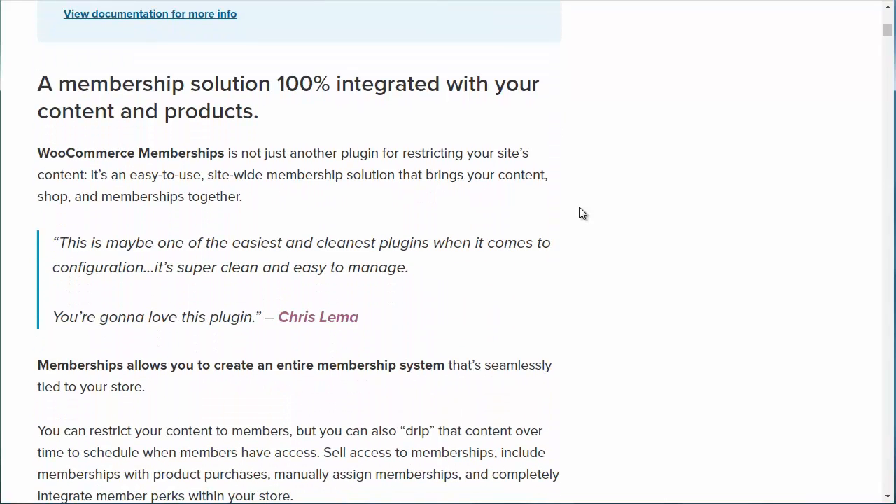
Read how WooCommerce Memberships plans are sold or assigned, and how content access is restricted and dripped, including with free trials.
scroll(579, 206, down, 4)
scroll(579, 212, down, 3)
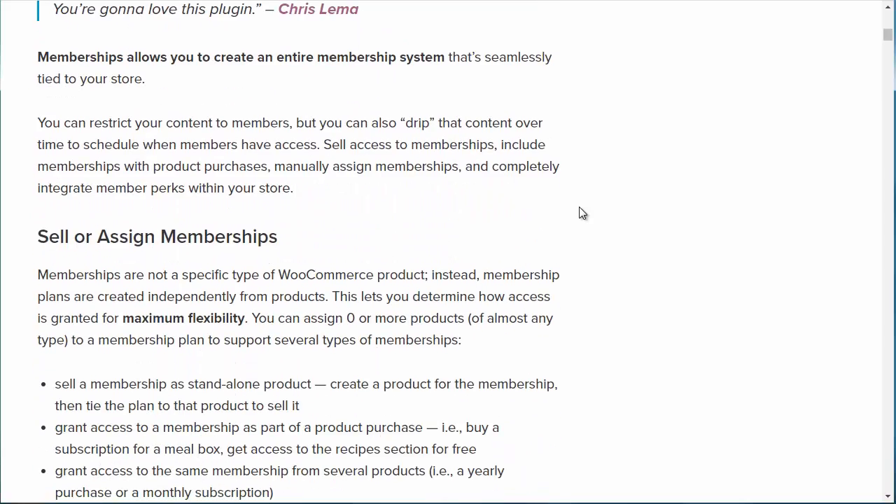
scroll(579, 213, down, 1)
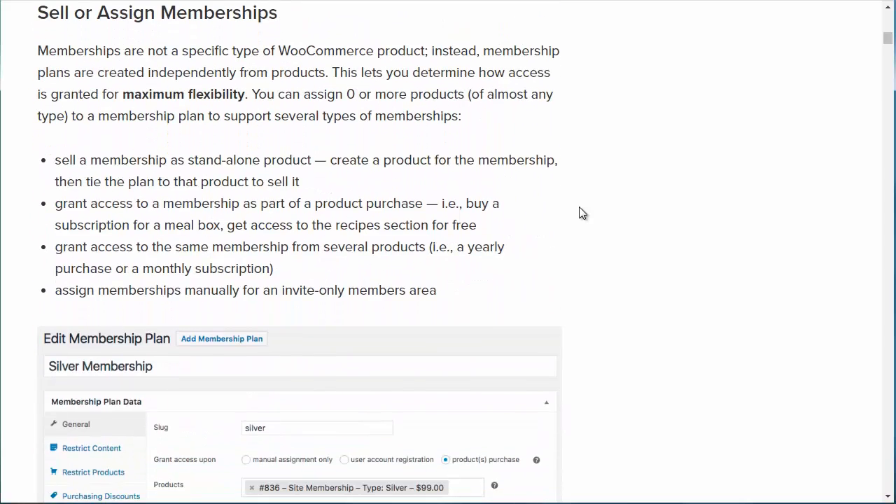
scroll(579, 213, down, 3)
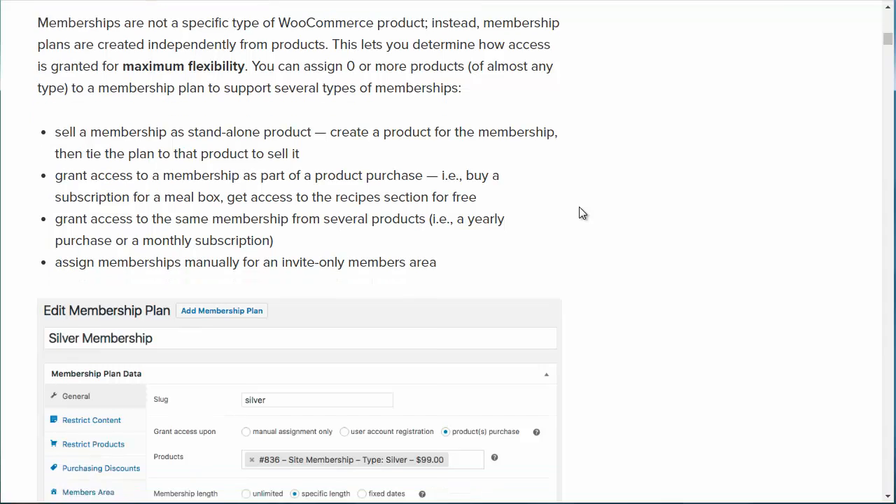
scroll(579, 213, down, 3)
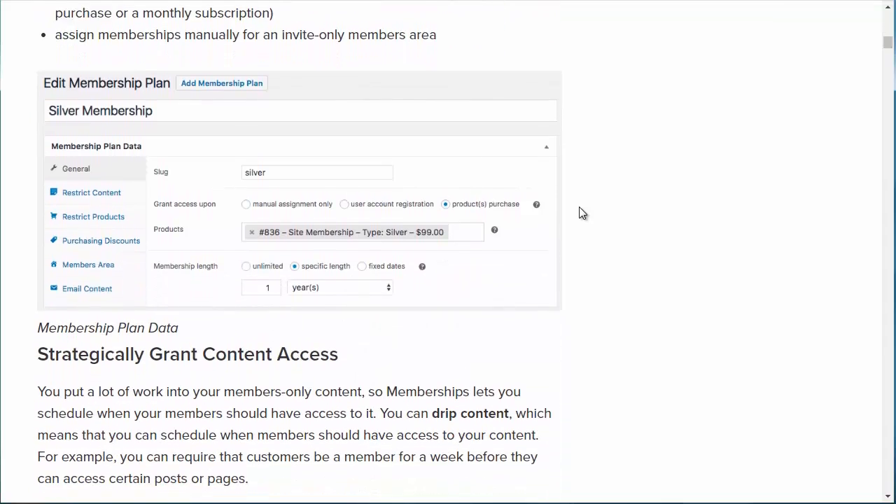
scroll(579, 213, up, 1)
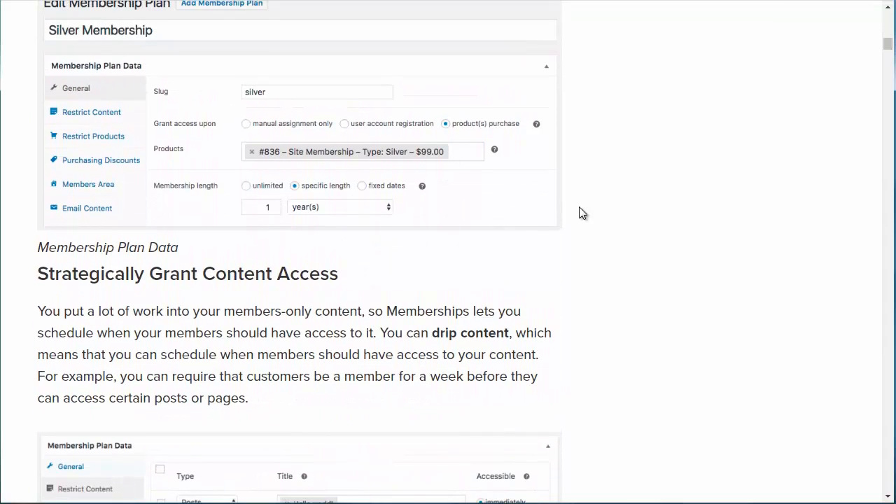
scroll(579, 213, up, 1)
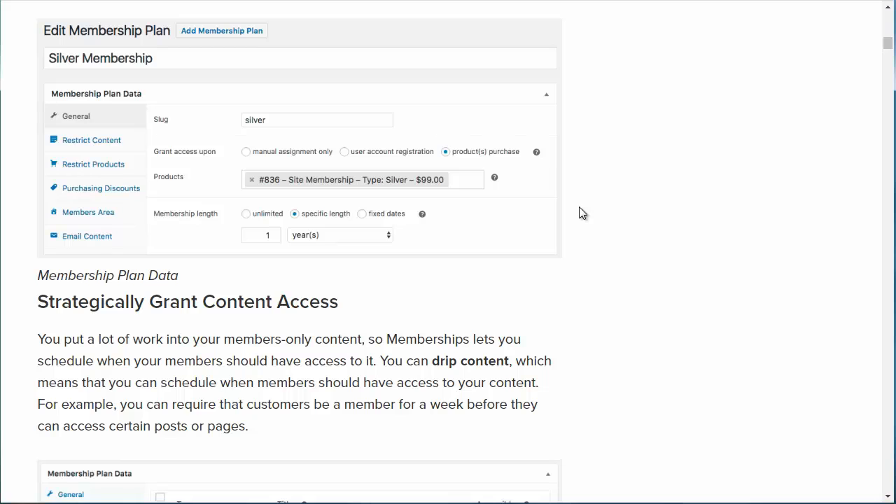
scroll(579, 213, down, 3)
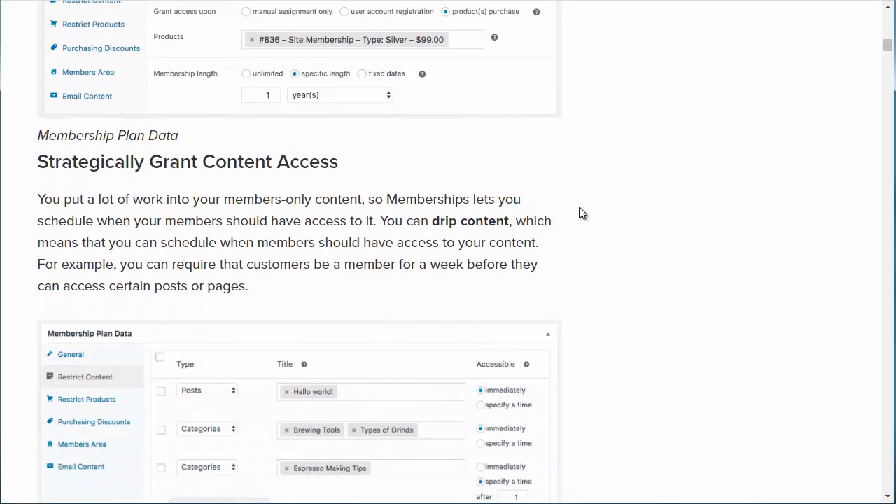
scroll(580, 208, down, 3)
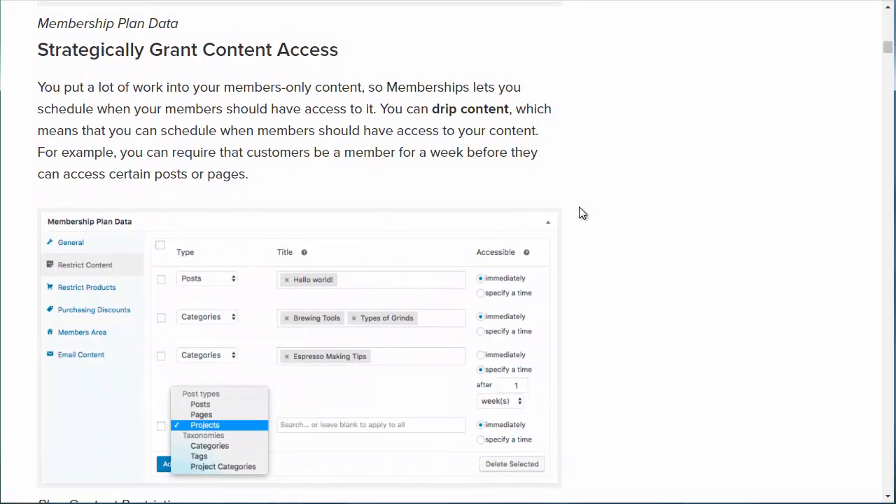
scroll(581, 212, down, 4)
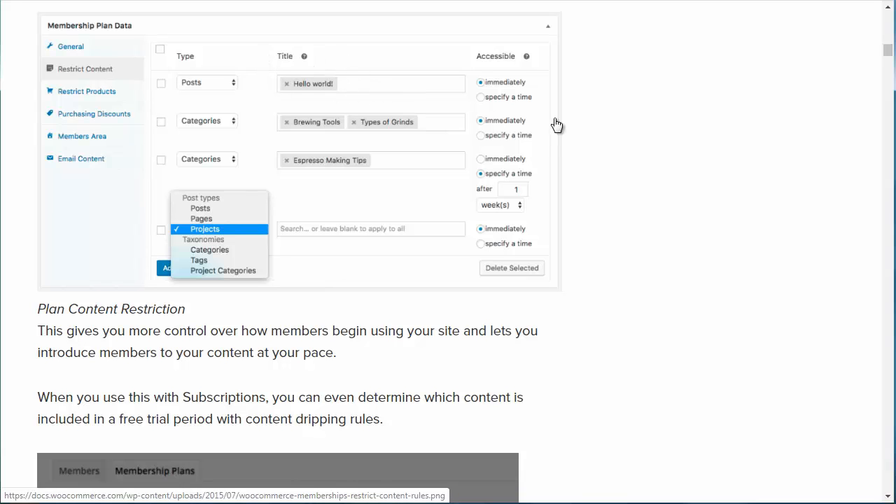
scroll(579, 137, down, 5)
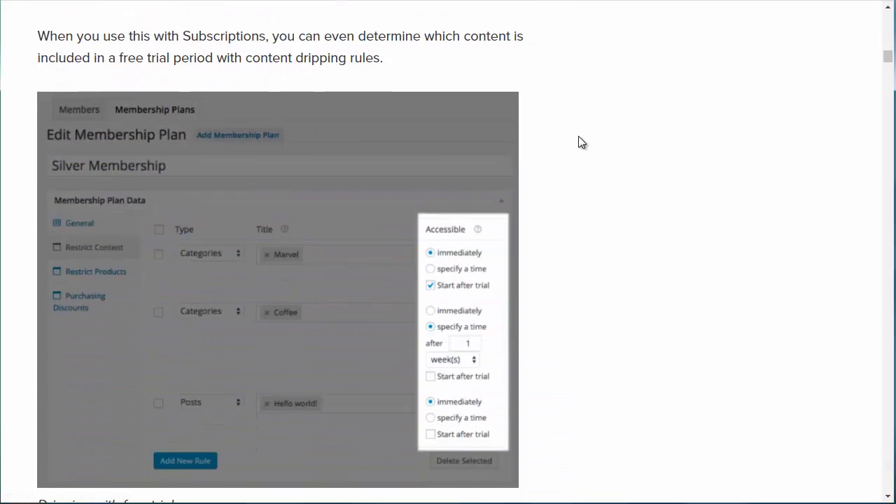
scroll(579, 142, down, 1)
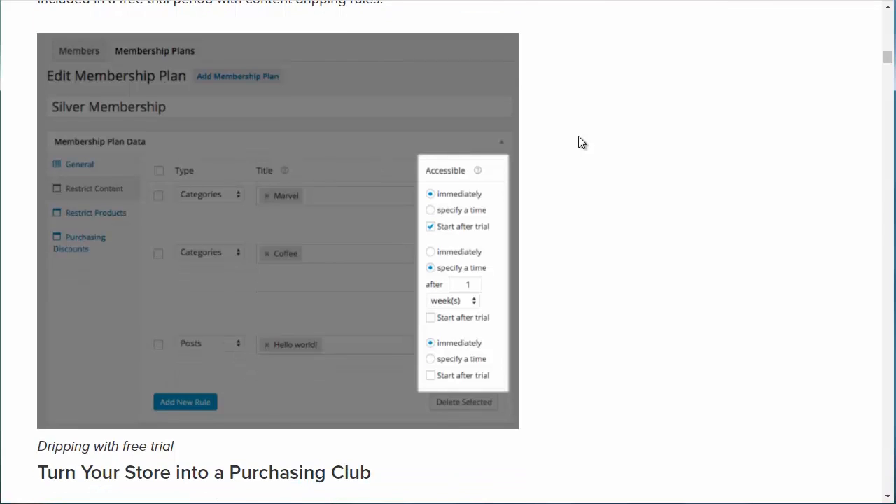
Review the Memberships perks for members: restricted products, free shipping, purchasing discounts and the Member Area.
scroll(578, 142, down, 5)
scroll(578, 142, down, 1)
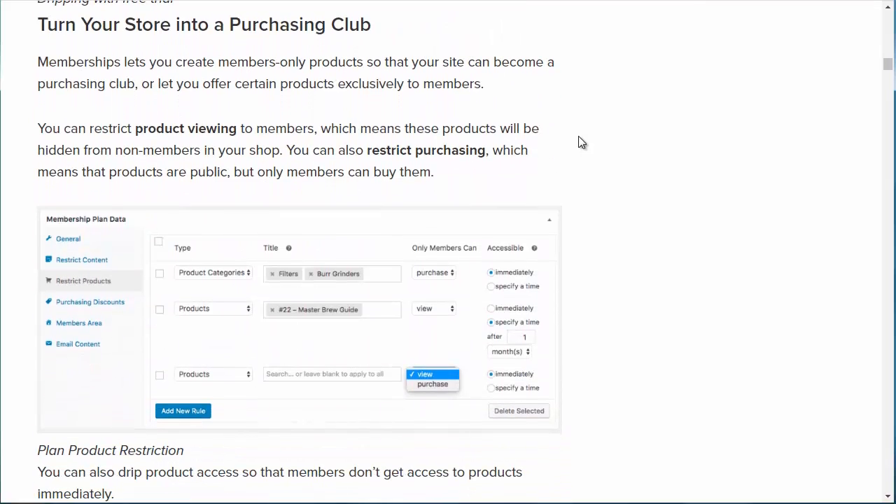
scroll(579, 143, down, 5)
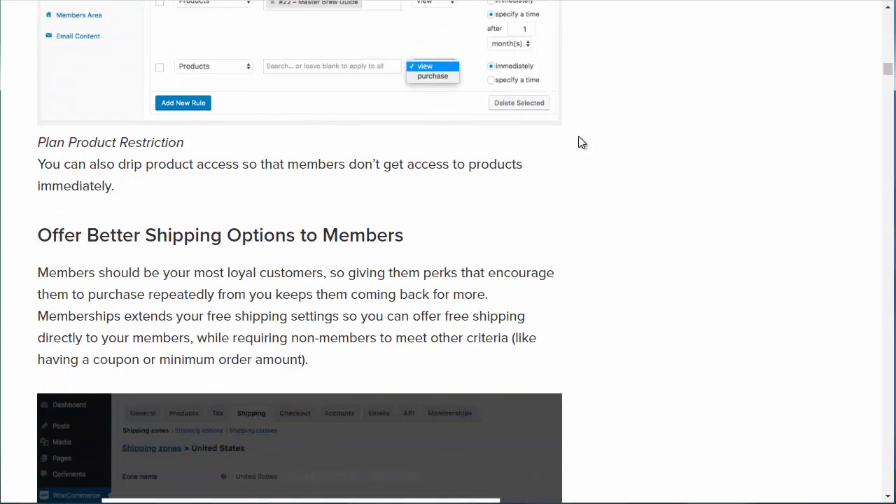
scroll(579, 142, down, 3)
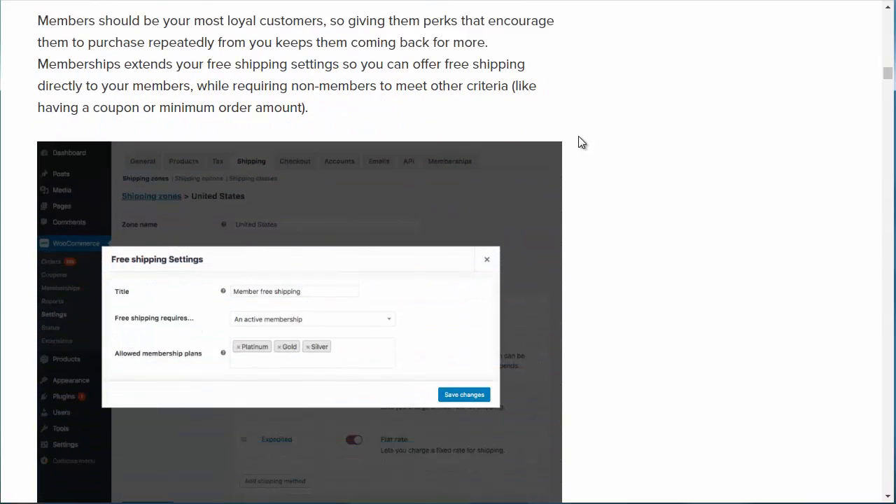
scroll(578, 142, down, 7)
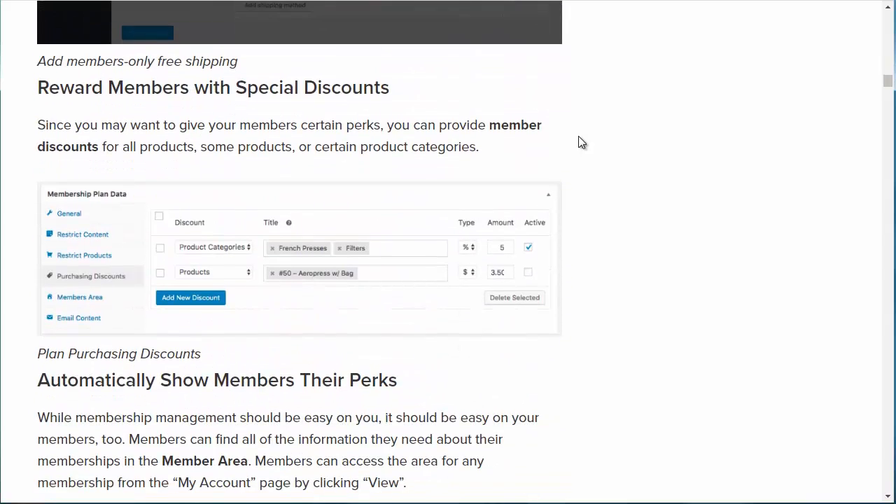
scroll(578, 142, down, 2)
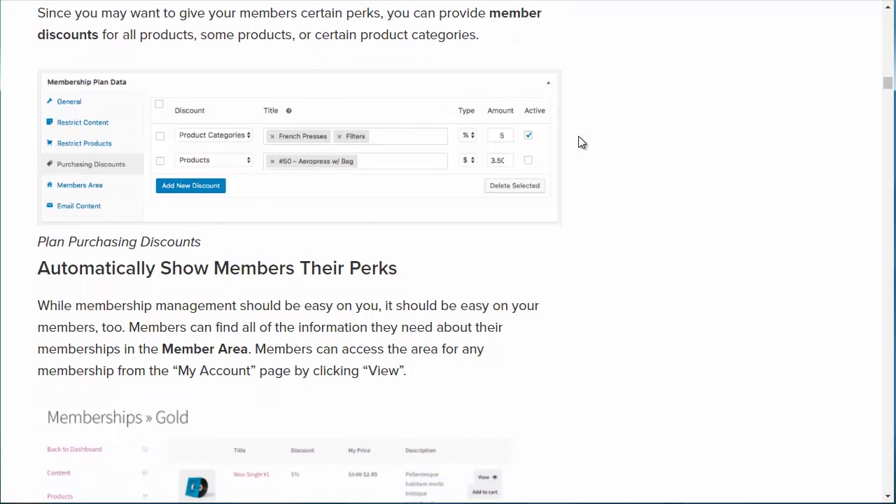
scroll(578, 142, down, 4)
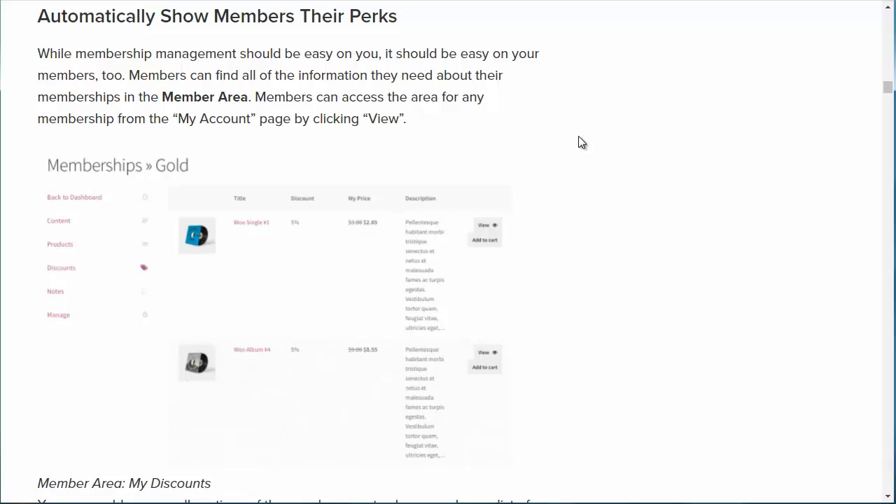
scroll(578, 142, down, 3)
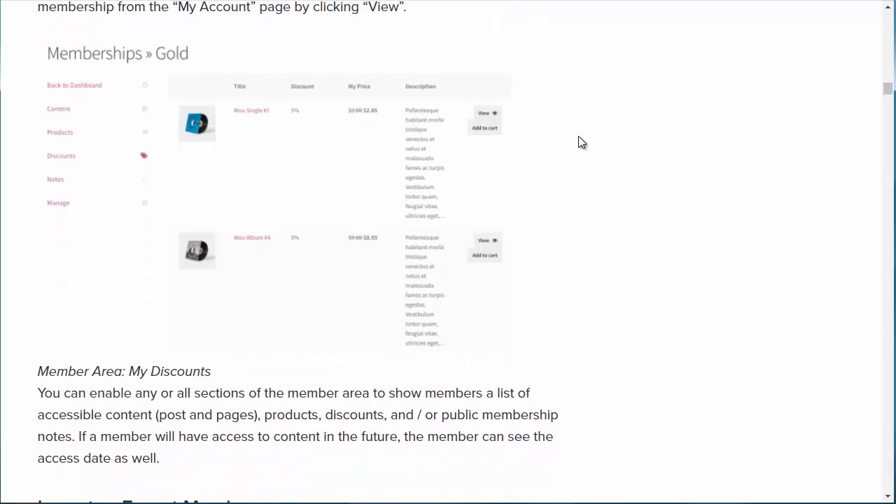
Skim the Memberships sections from importing and exporting members to How to Get Started, and return to the start of the page.
scroll(578, 142, down, 5)
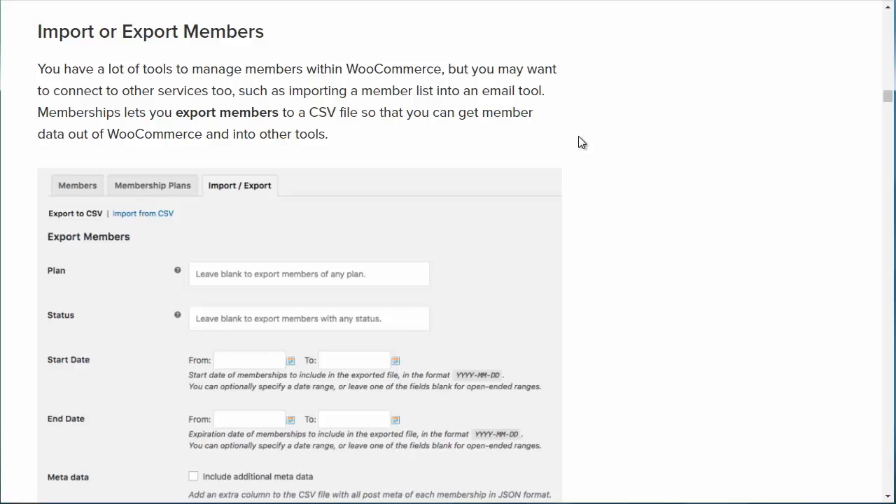
scroll(578, 142, down, 6)
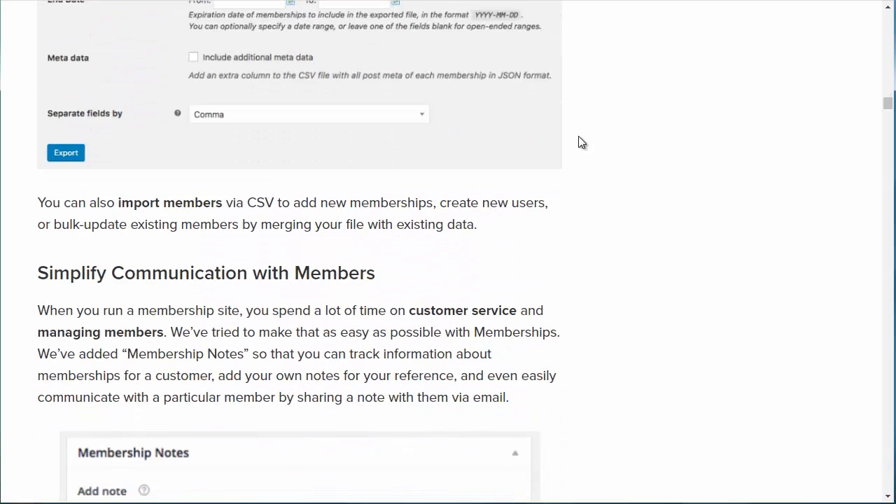
scroll(579, 137, down, 3)
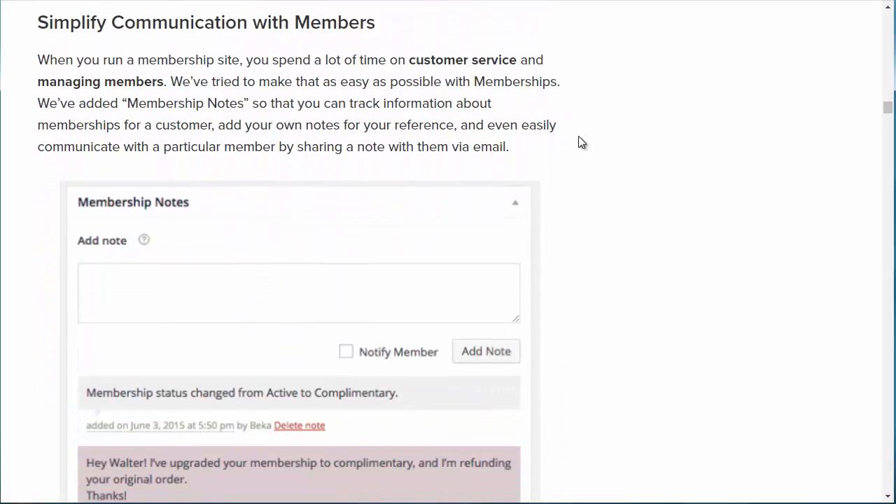
scroll(579, 142, down, 7)
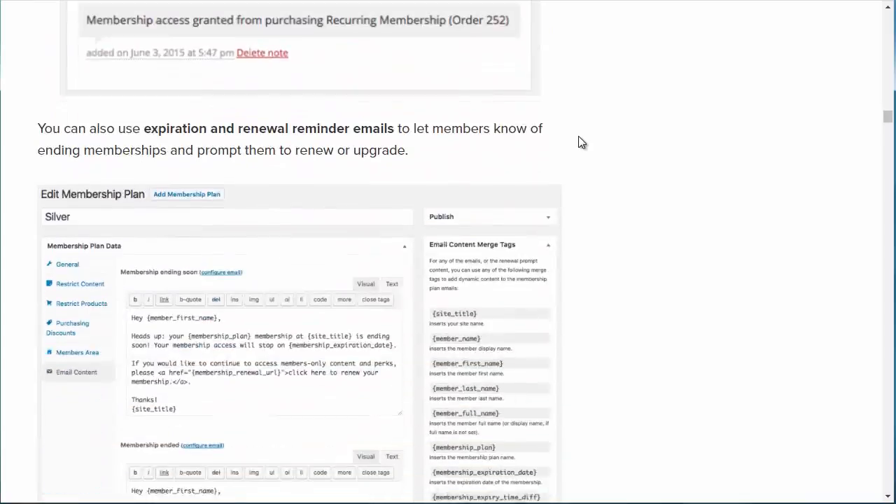
scroll(579, 138, down, 20)
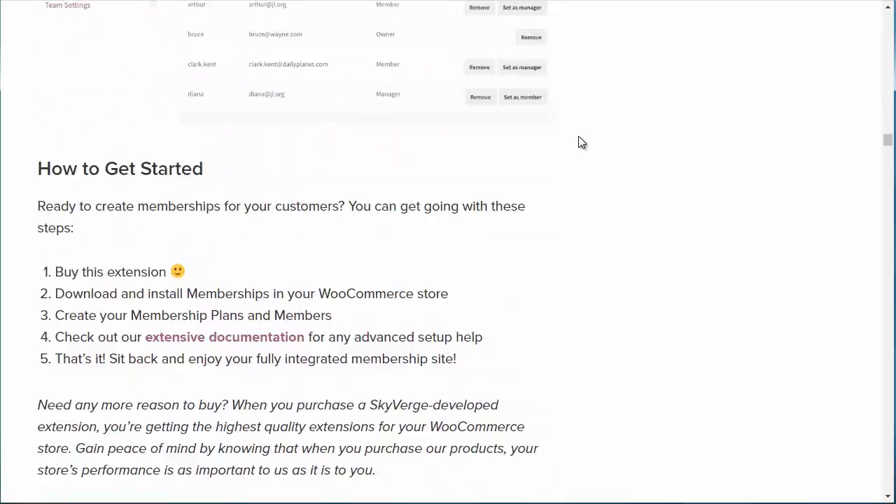
scroll(579, 139, up, 20)
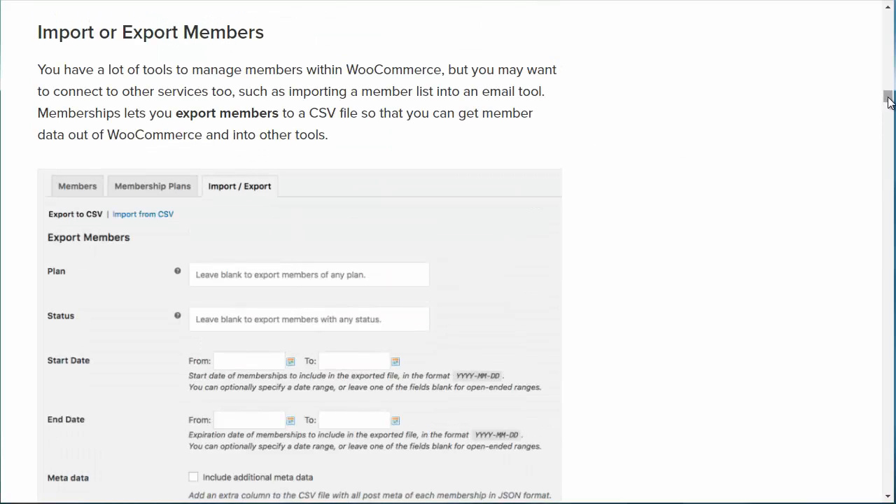
drag(890, 96, 893, 26)
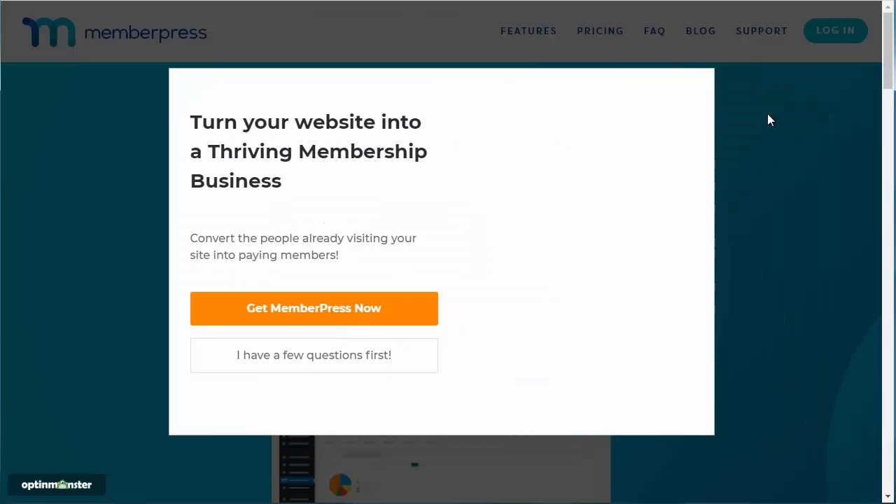
Dismiss the promotional pop-up on the MemberPress site and look over its home page as far as the included integrations.
click(768, 121)
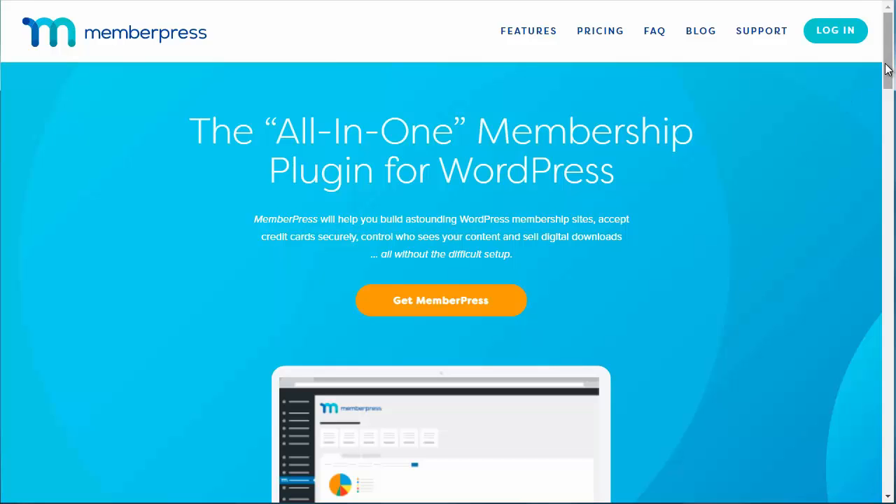
drag(886, 62, 889, 369)
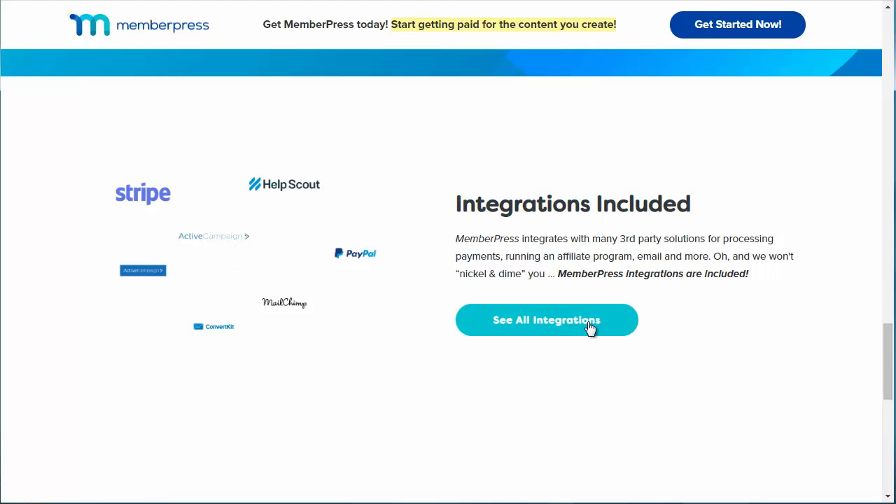
drag(888, 360, 889, 42)
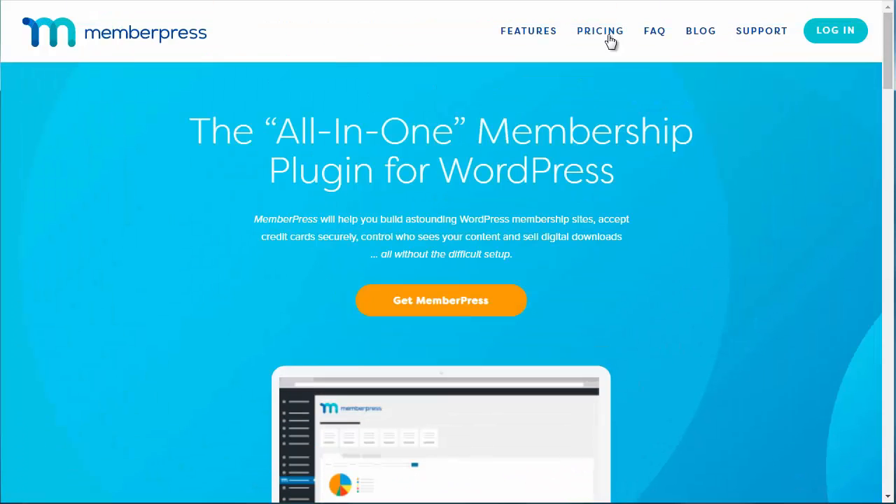
Open the MemberPress features page and read its feature descriptions, from access rules and coupons to content dripping and extensibility.
click(527, 33)
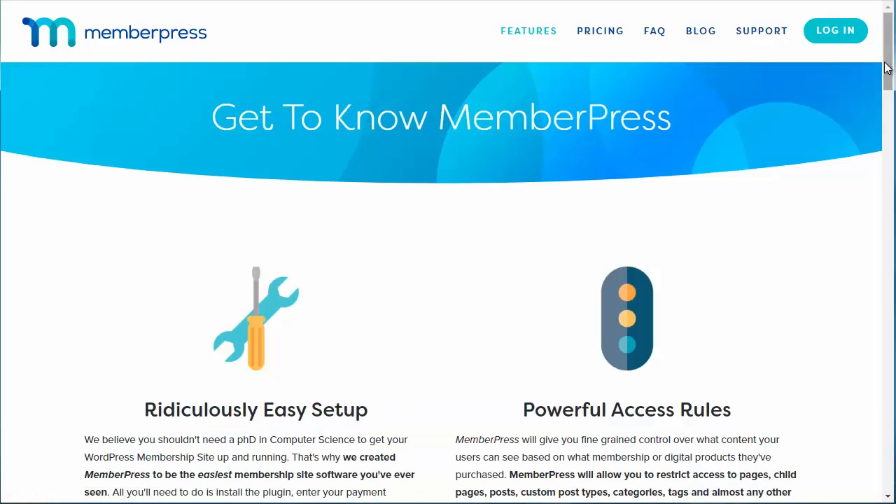
drag(886, 67, 890, 96)
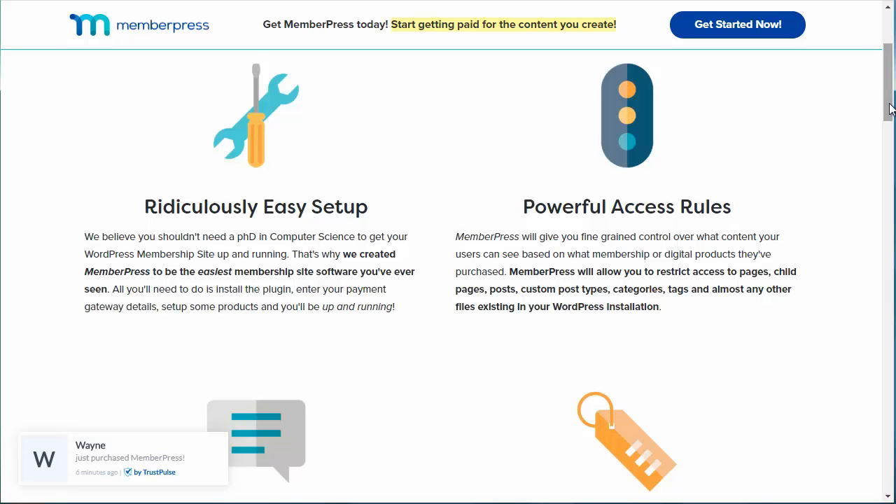
drag(890, 108, 890, 155)
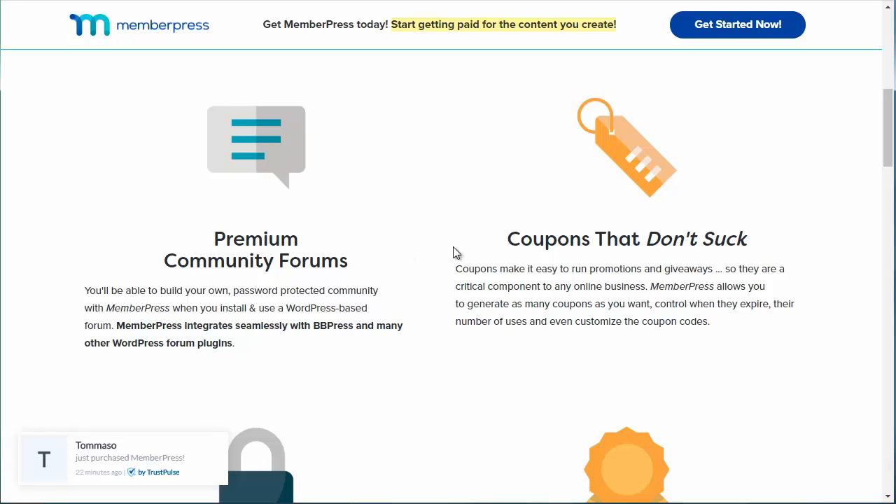
mouse_move(888, 126)
mouse_down()
mouse_move(888, 176)
mouse_move(884, 124)
mouse_move(887, 143)
mouse_up()
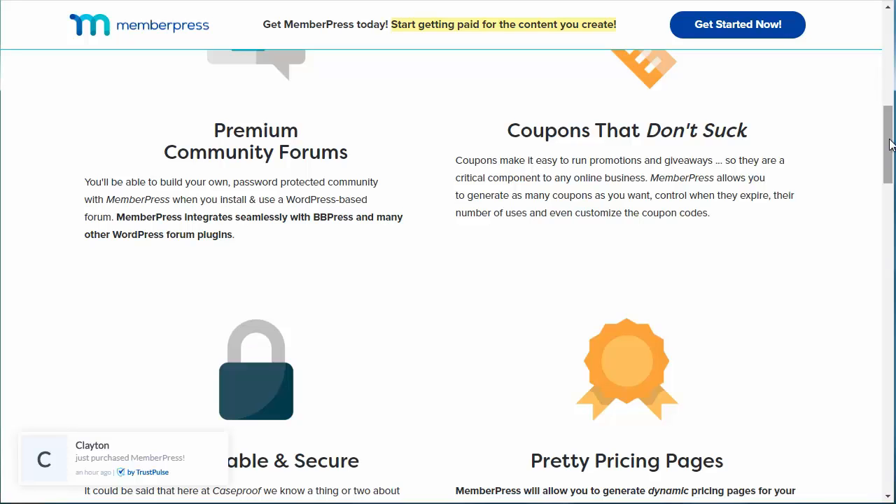
drag(890, 144, 892, 178)
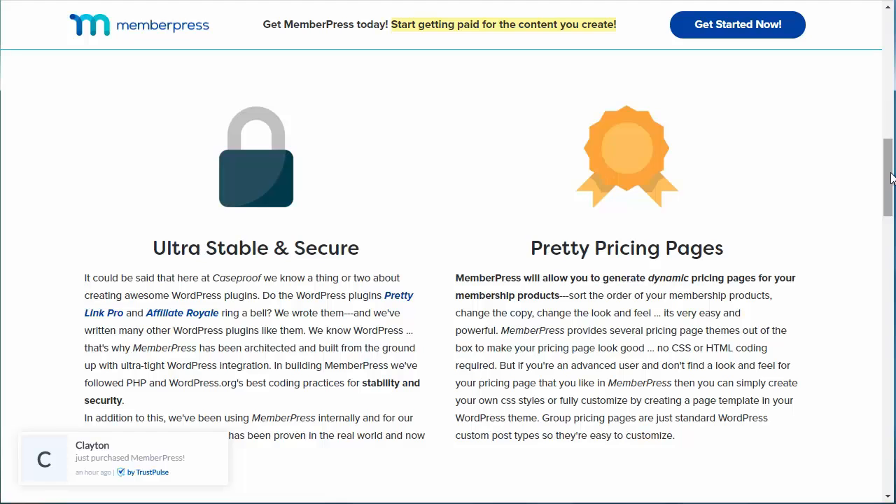
drag(891, 178, 891, 247)
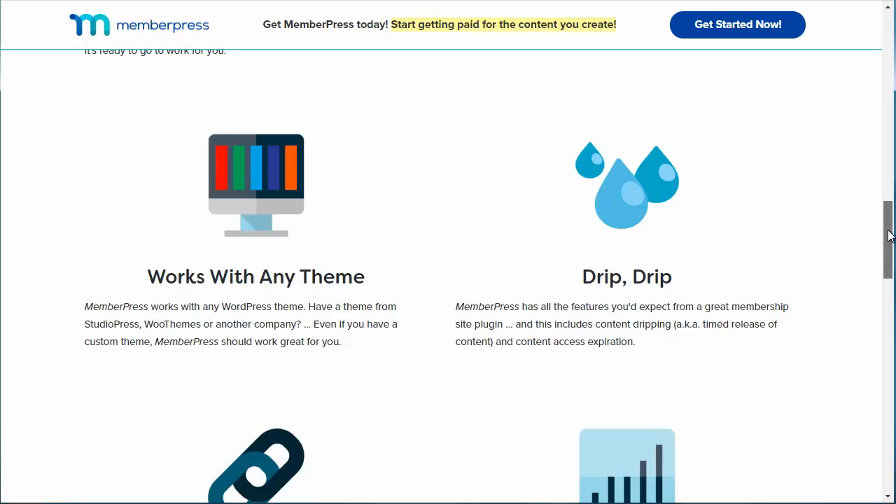
drag(889, 236, 888, 375)
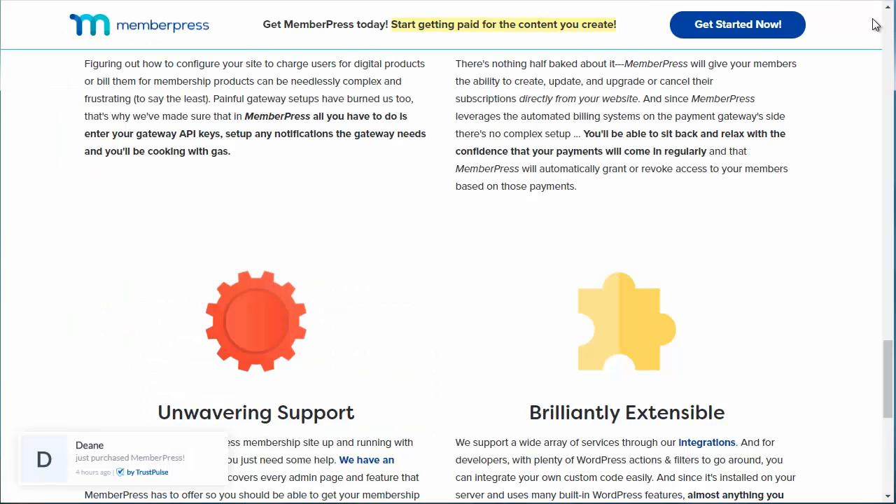
Return to the start of the MemberPress features page, open the pricing page and look it over.
click(888, 23)
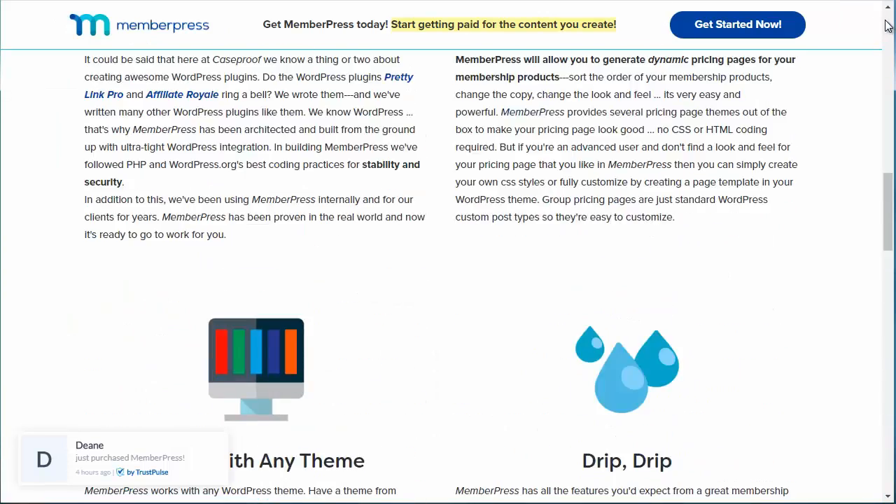
click(621, 33)
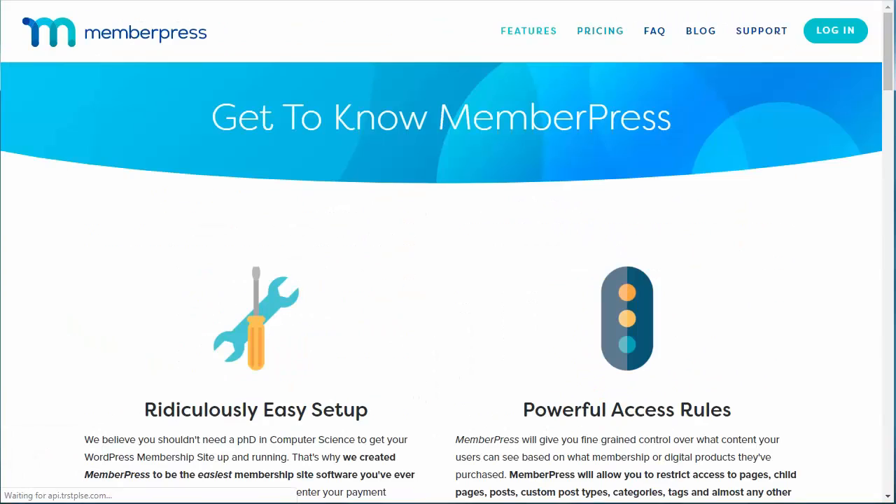
drag(892, 61, 892, 130)
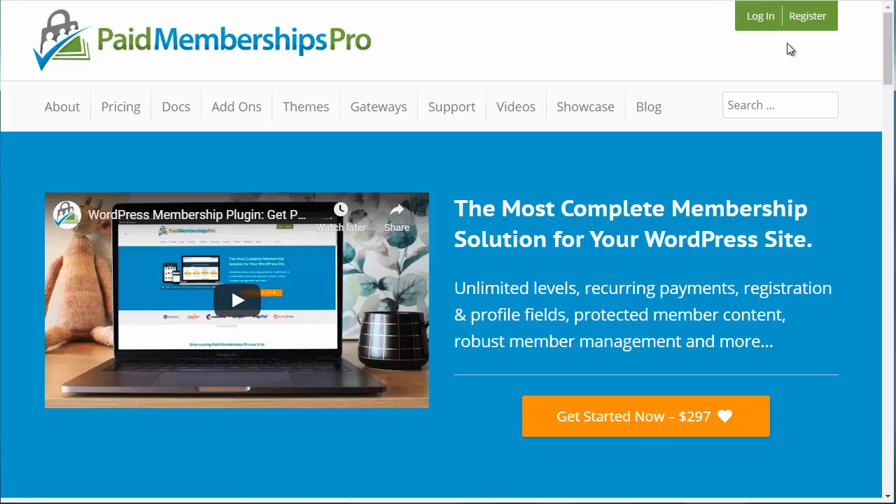
Skim the Paid Memberships Pro home page, including its overview of comprehensive features.
drag(888, 28, 885, 278)
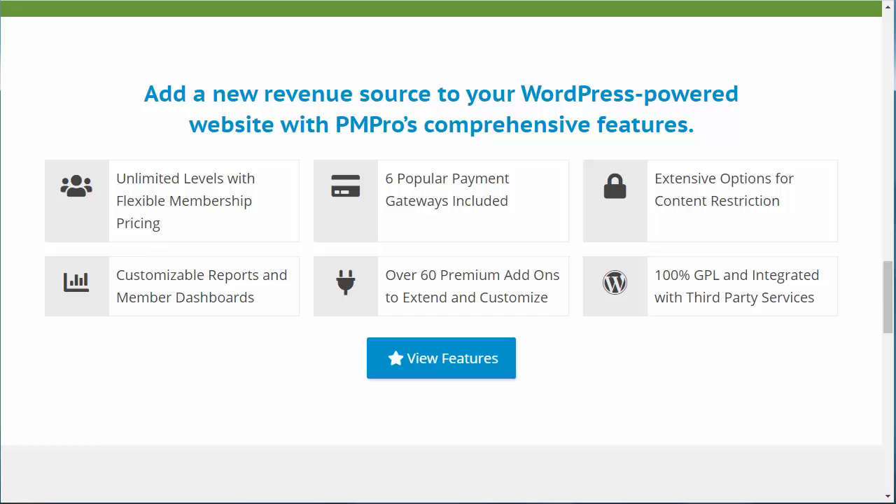
drag(889, 287, 892, 352)
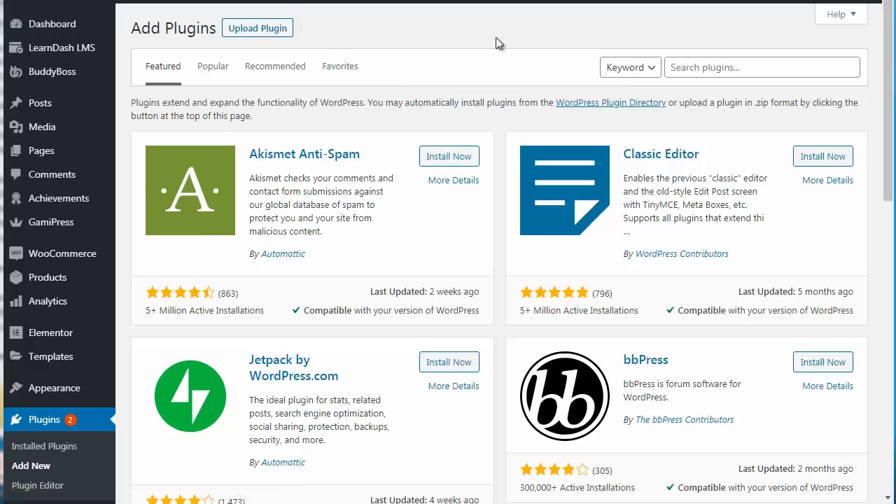
Search the WordPress plugin directory for "woocommerce" and look over the sections offered under WooCommerce in the site admin.
click(680, 67)
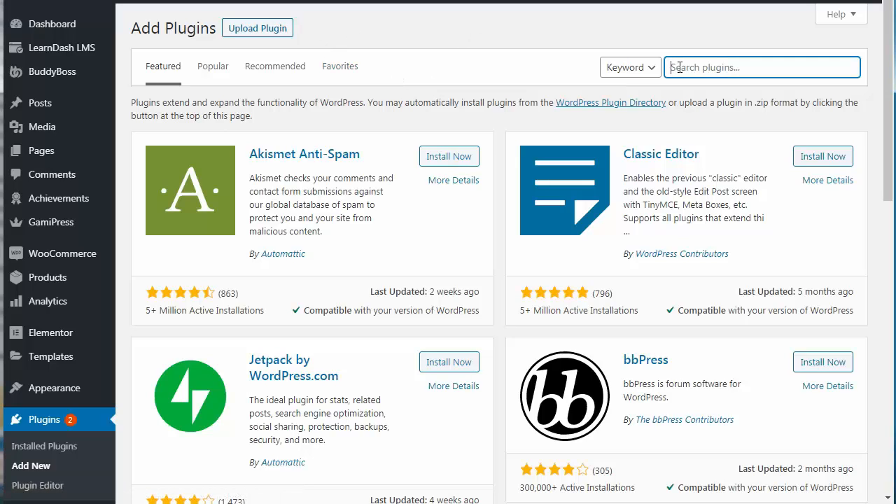
text(woocommerce)
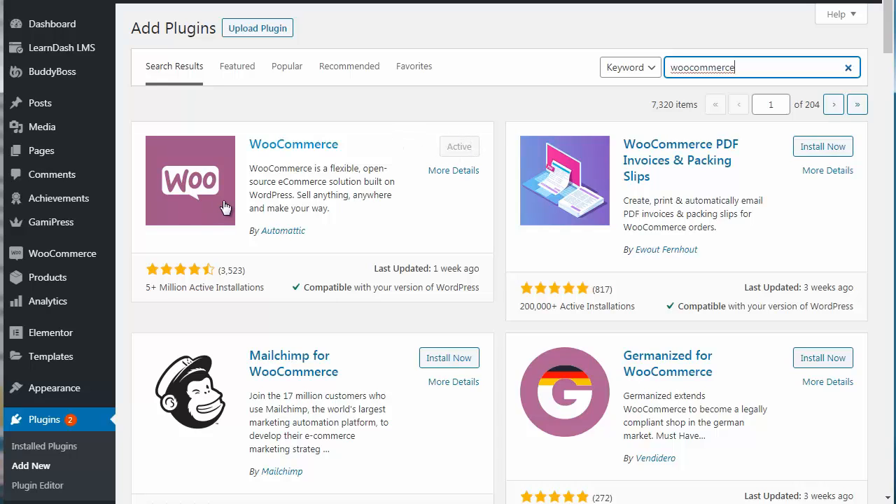
mouse_move(53, 260)
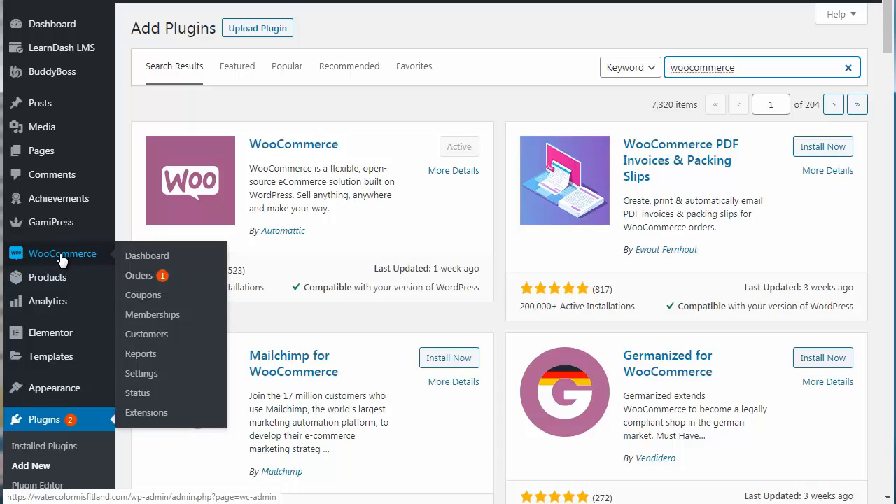
drag(62, 260, 161, 279)
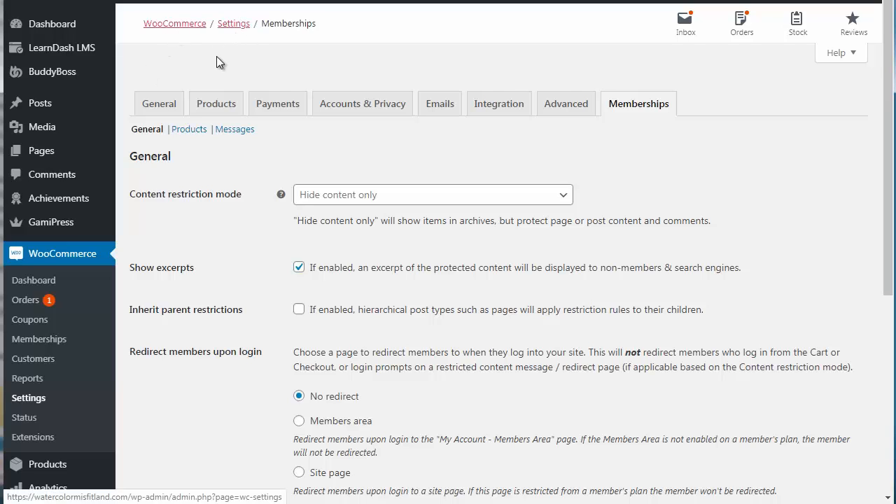
Review the WooCommerce settings for Products, Payments, Accounts & Privacy and Emails.
click(220, 105)
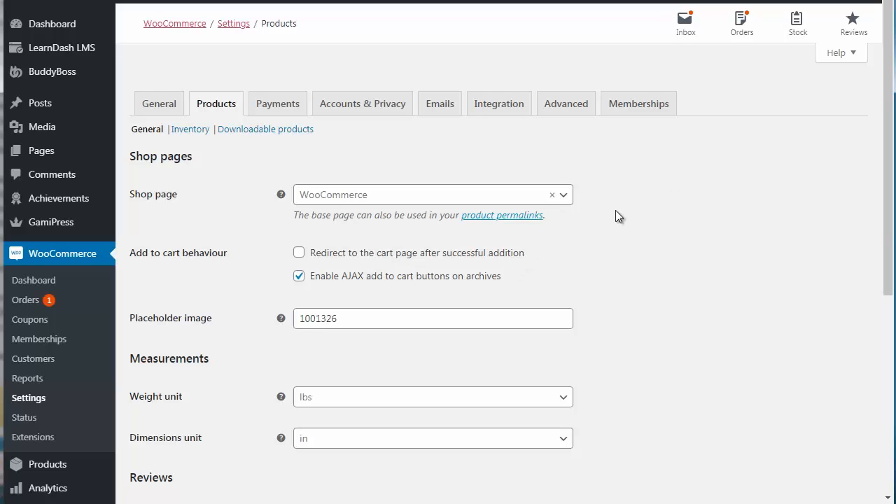
click(277, 107)
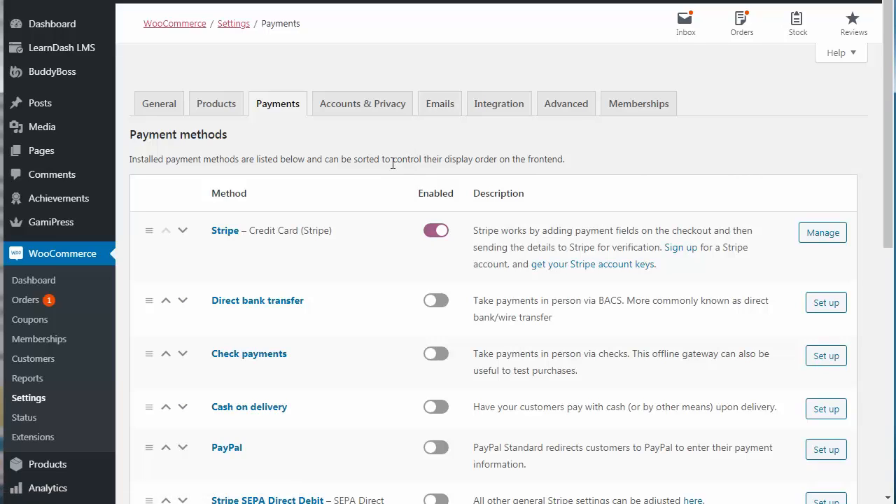
click(370, 108)
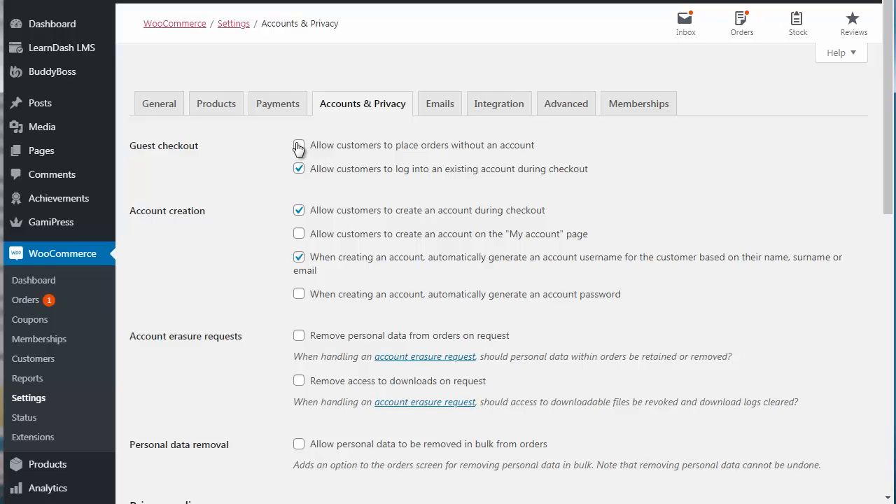
click(441, 111)
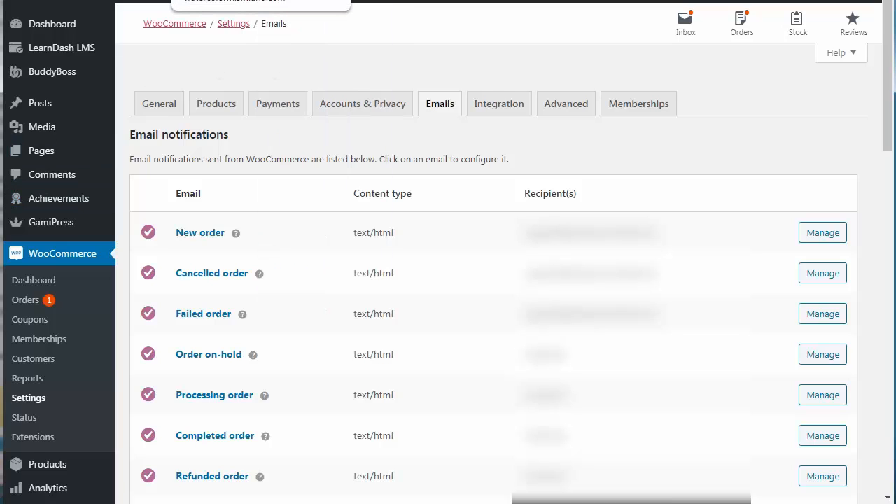
Return to the Add Plugins page and open the upload form for a plugin in .zip format.
click(224, 0)
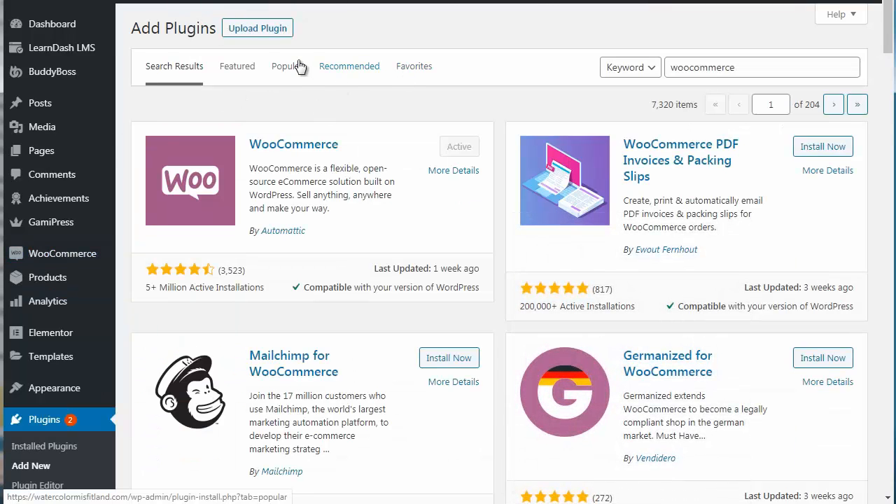
click(269, 33)
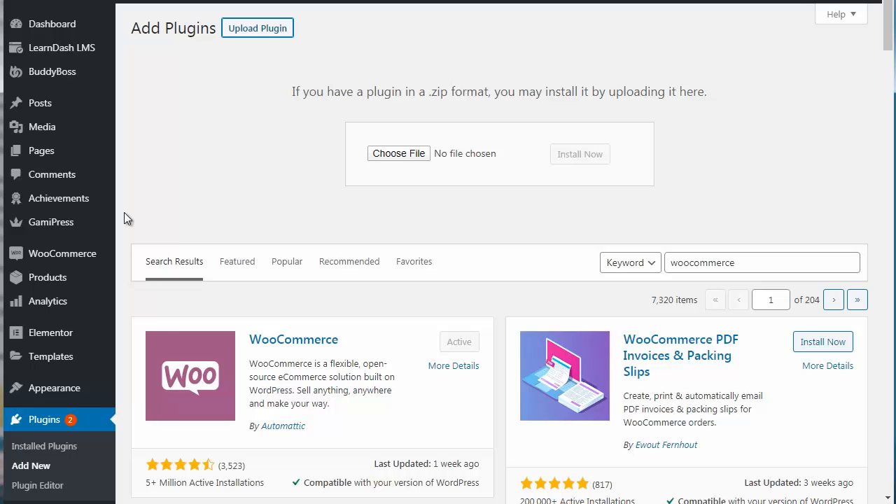
Open the Memberships section of the WooCommerce settings and review its general options, such as content restriction mode and login redirect.
mouse_move(93, 255)
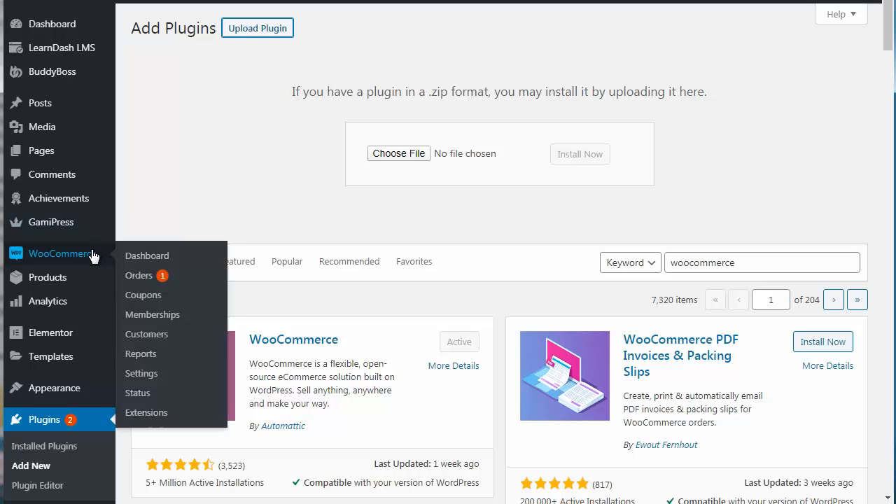
click(161, 374)
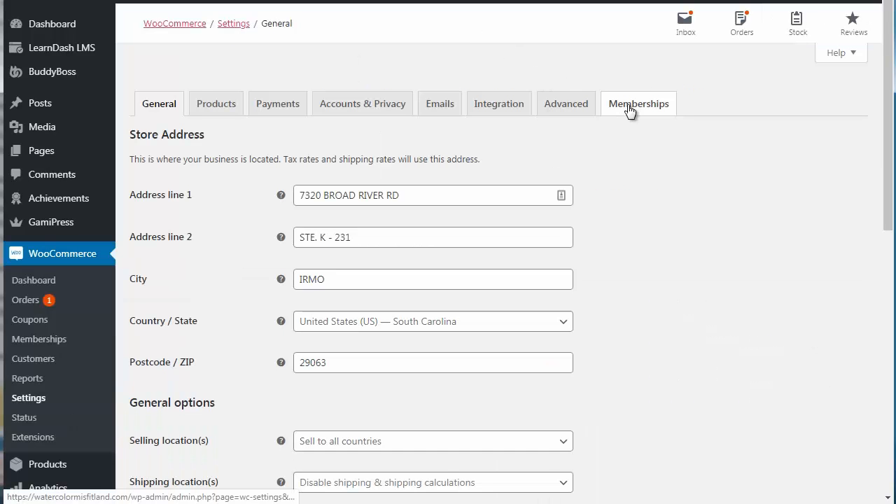
click(630, 106)
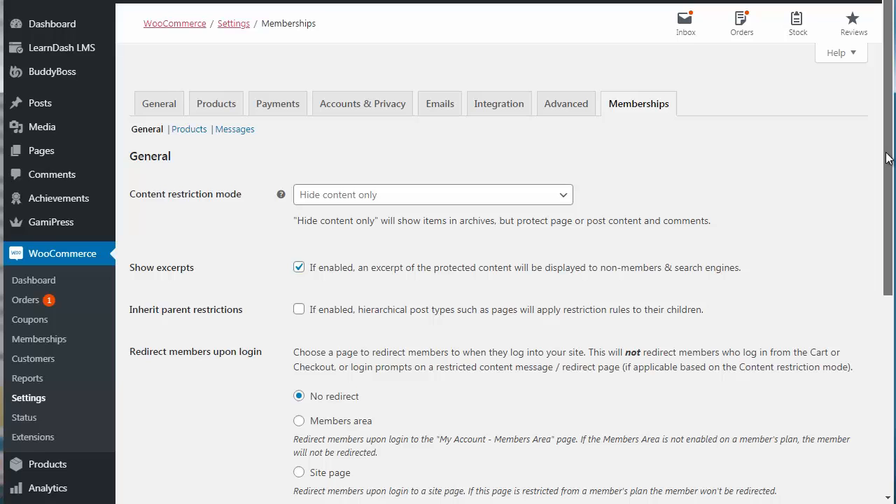
drag(888, 157, 893, 204)
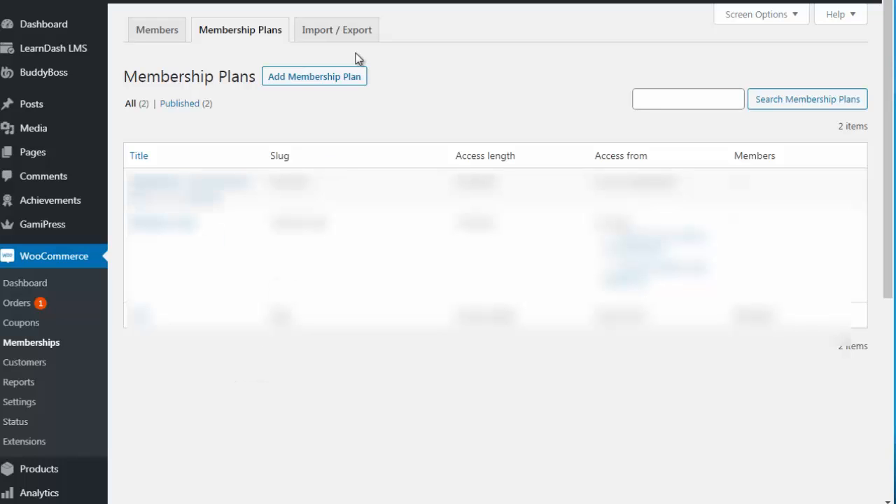
Add a new membership plan titled "Free Level 2".
click(324, 78)
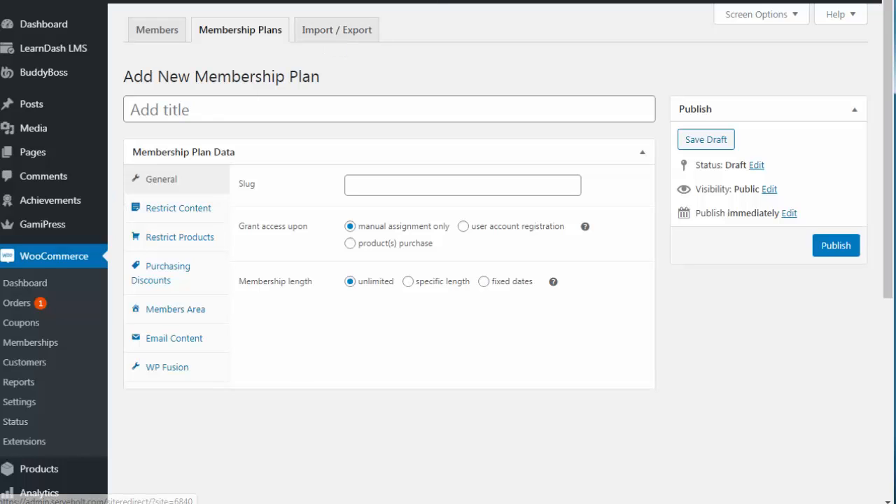
click(212, 108)
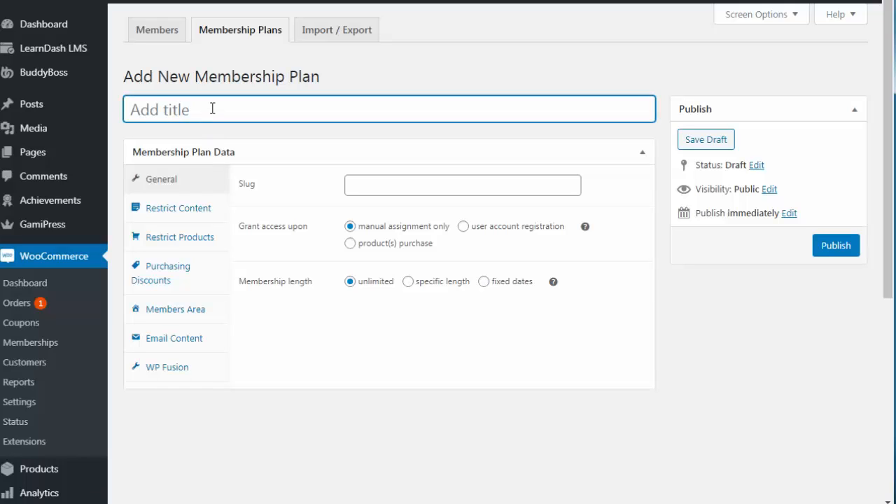
text(Free Lev)
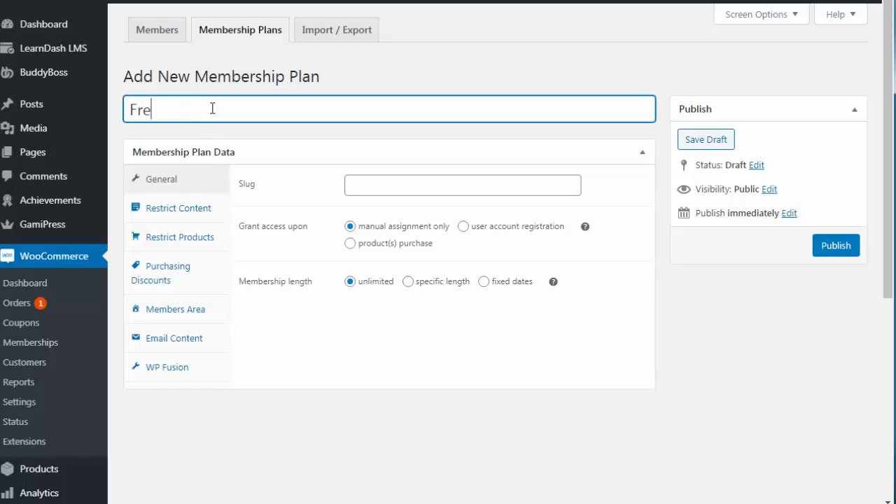
text(el 2)
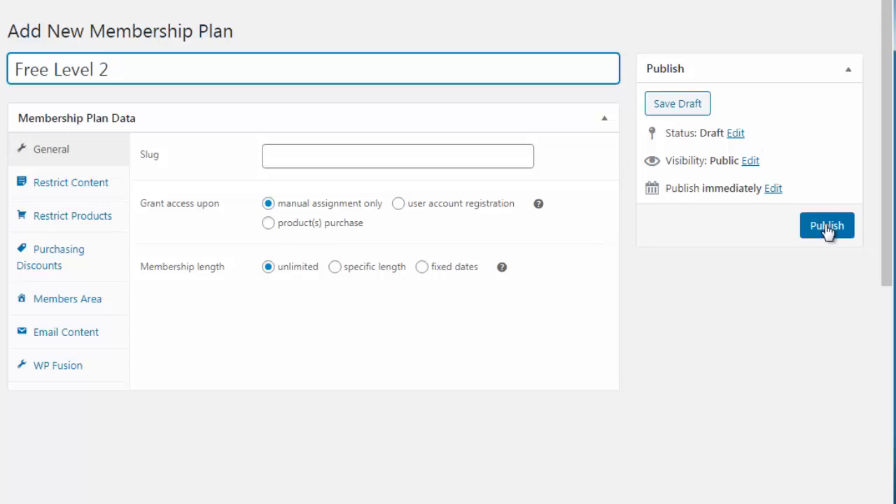
Set the membership plan's slug to "free-level-2-test".
scroll(324, 120, down, 1)
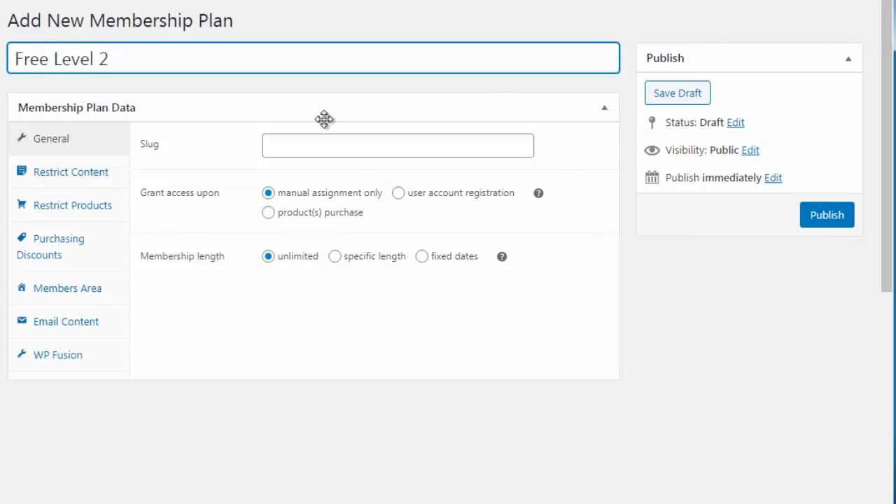
click(292, 149)
text(f)
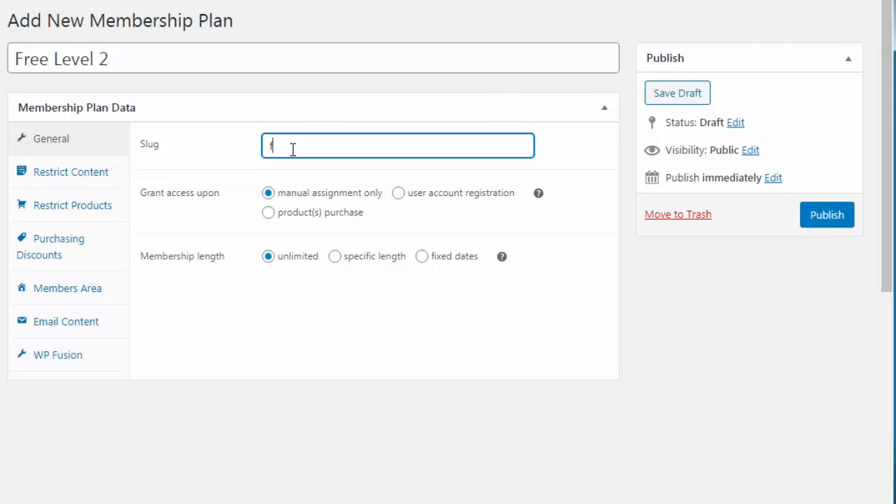
text(ree-level-)
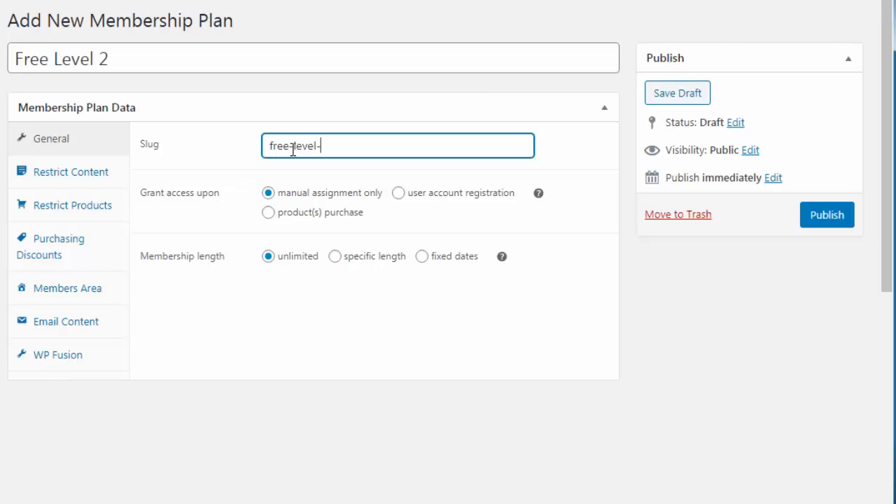
text(2-test)
click(238, 379)
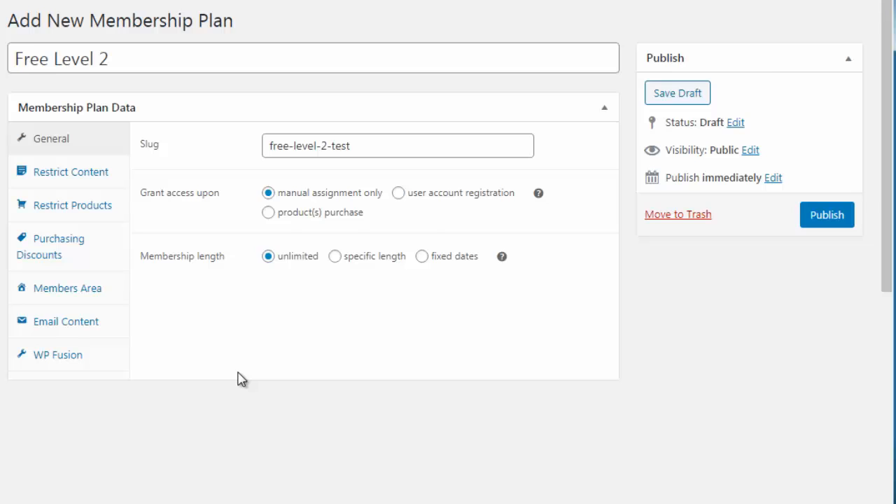
Set the Free Level 2 plan to grant access upon user account registration.
key(ctrl+plus)
key(ctrl+plus)
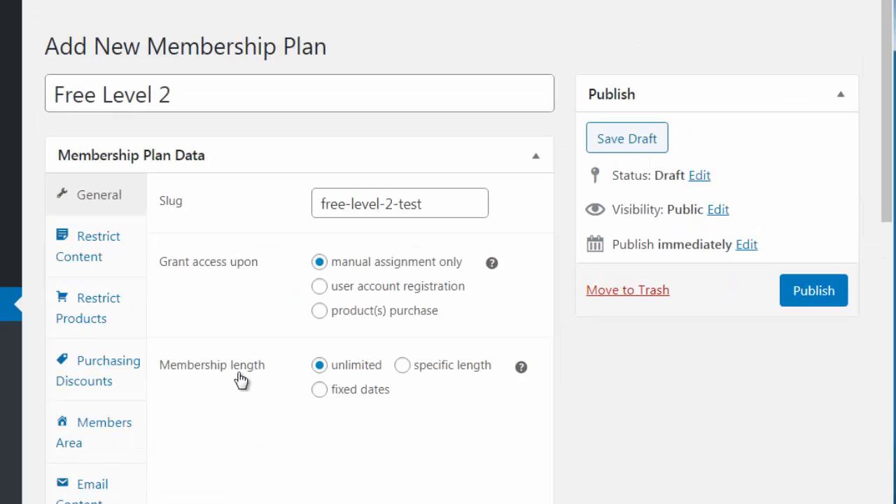
scroll(892, 135, down, 1)
scroll(893, 135, down, 10)
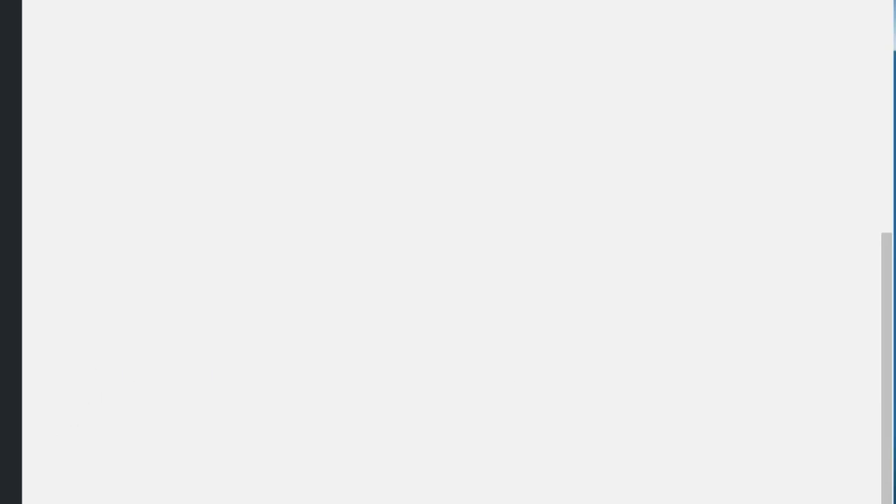
key(ctrl+minus)
scroll(448, 252, up, 3)
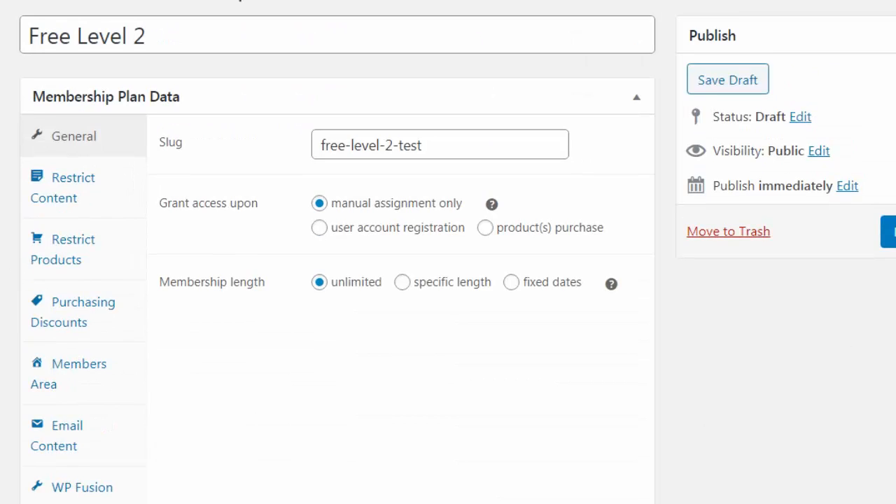
scroll(448, 252, up, 1)
scroll(448, 252, down, 1)
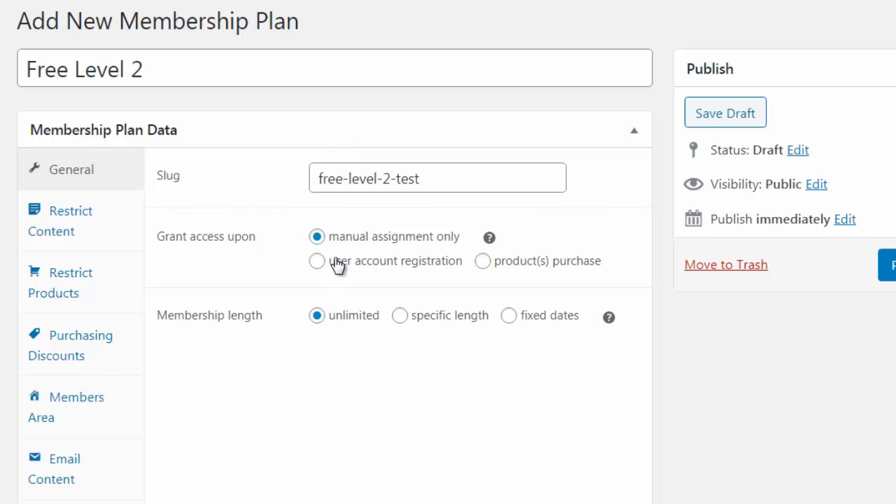
click(370, 270)
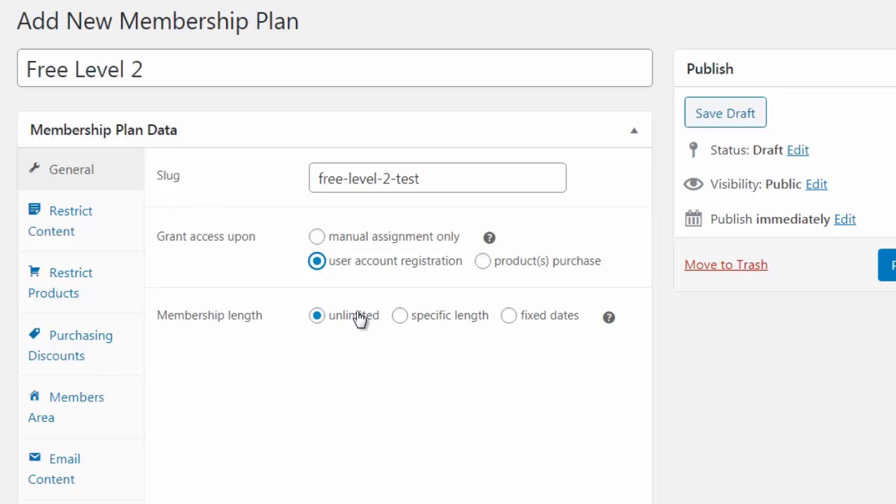
Add a content restriction rule to the Free Level 2 plan and set its type to Pages.
click(119, 227)
click(120, 185)
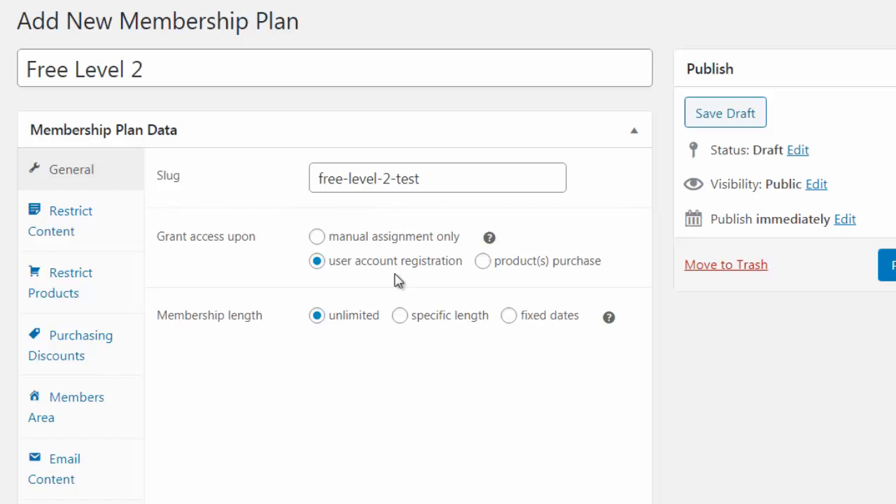
click(96, 230)
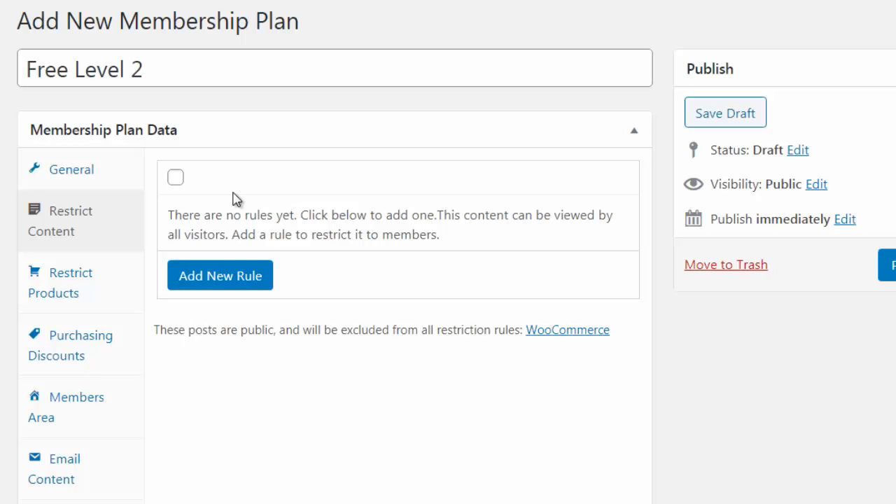
click(177, 180)
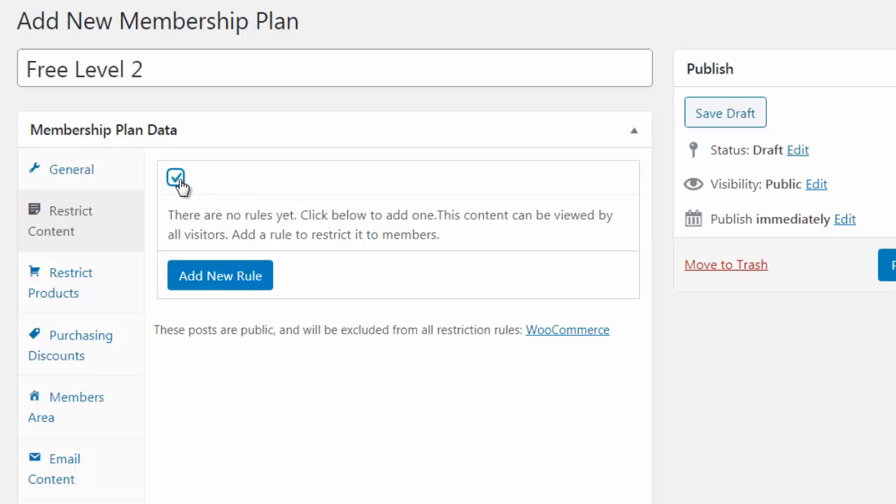
click(240, 282)
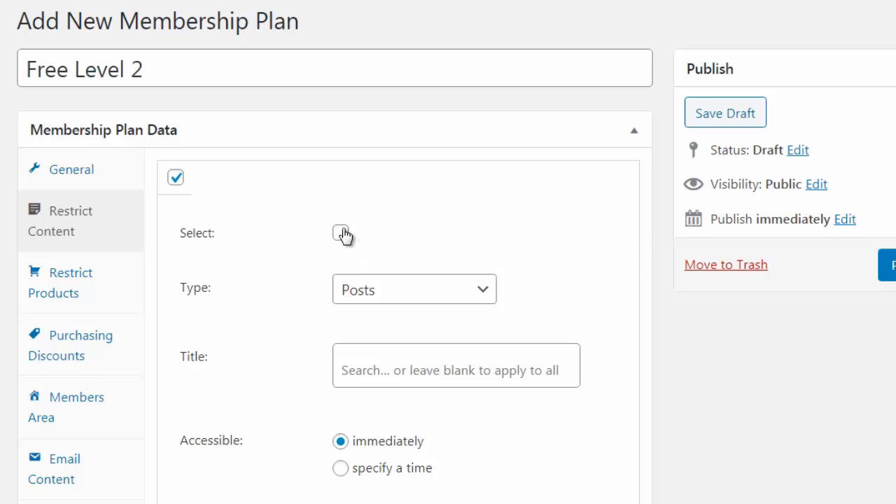
click(372, 295)
scroll(413, 133, down, 1)
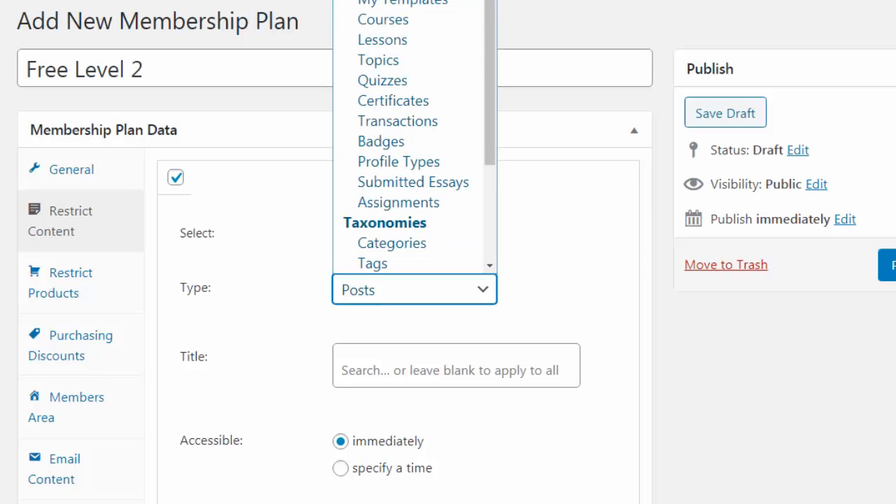
click(377, 0)
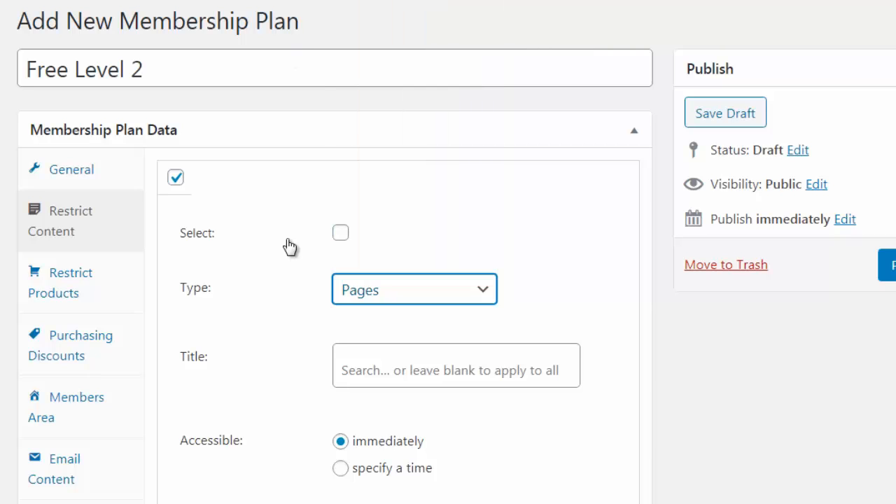
scroll(722, 217, down, 2)
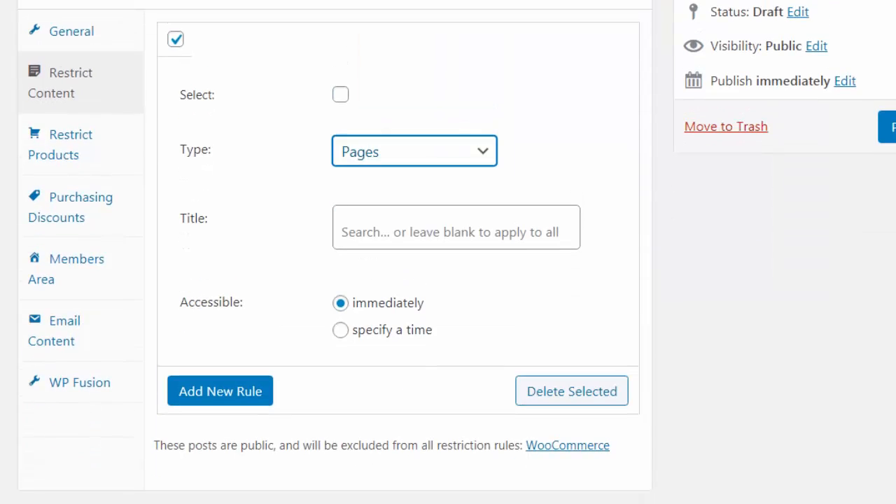
click(665, 208)
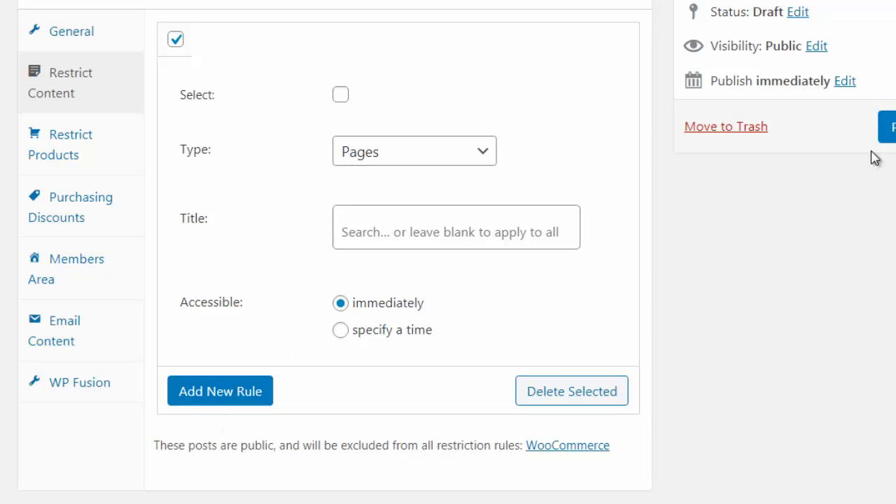
Review the content types for the Pages rule, try access after 1 day, and set it back to immediate access.
click(376, 168)
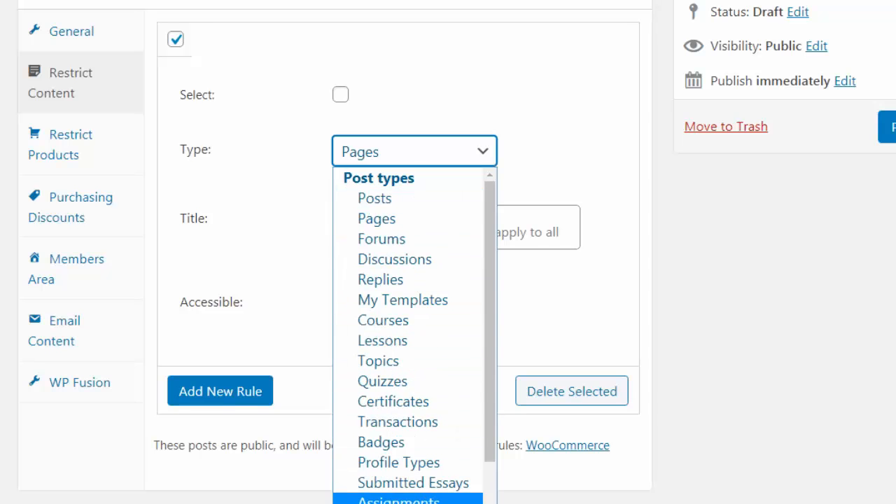
click(666, 263)
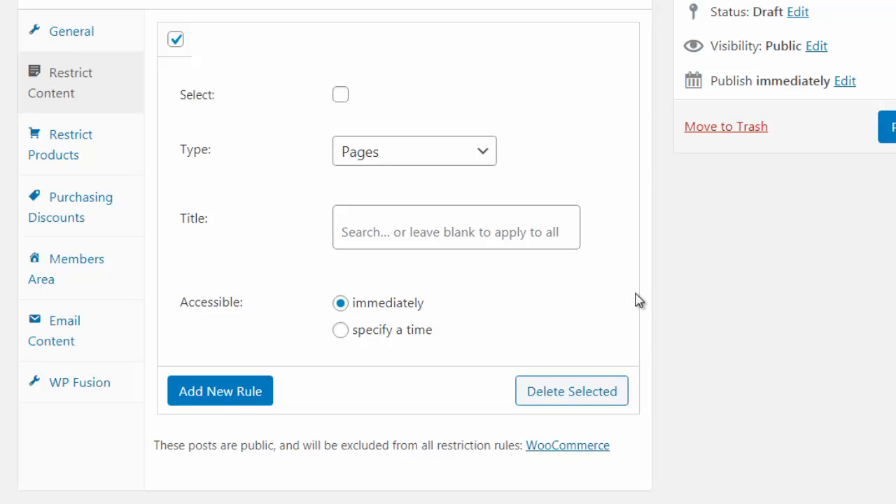
click(366, 333)
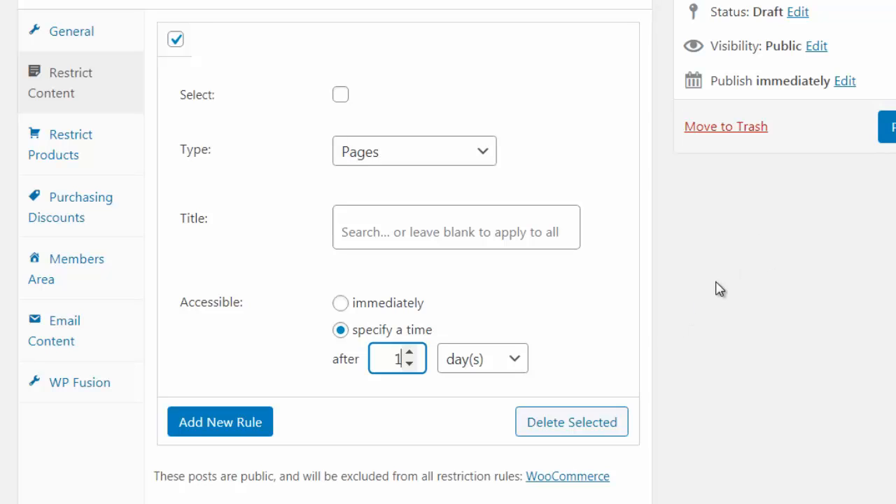
click(414, 305)
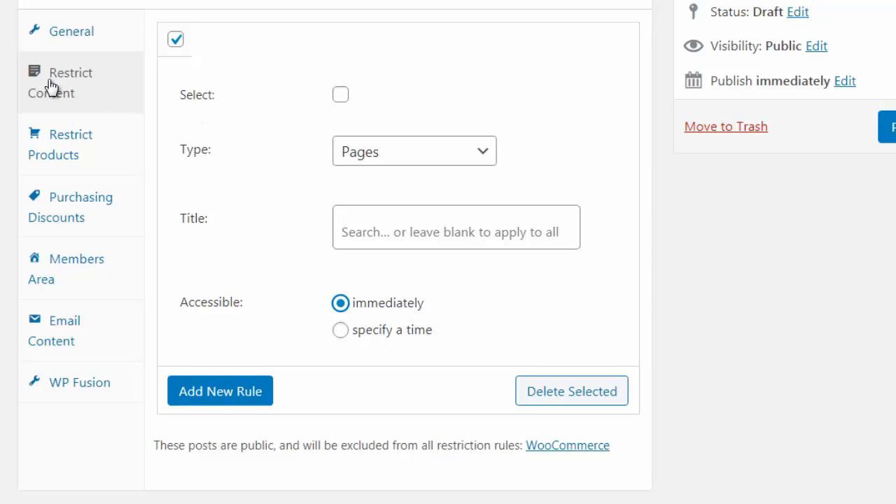
Add a product restriction rule to the plan and review its type options, keeping Products.
click(126, 148)
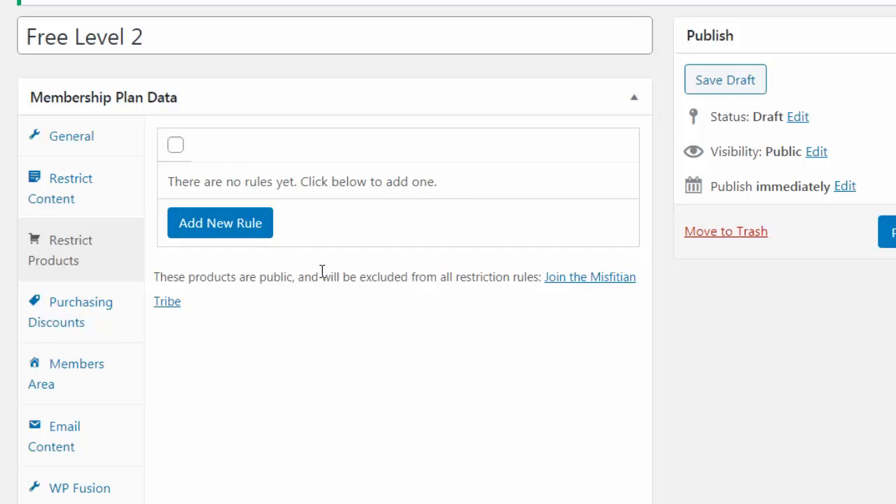
click(247, 231)
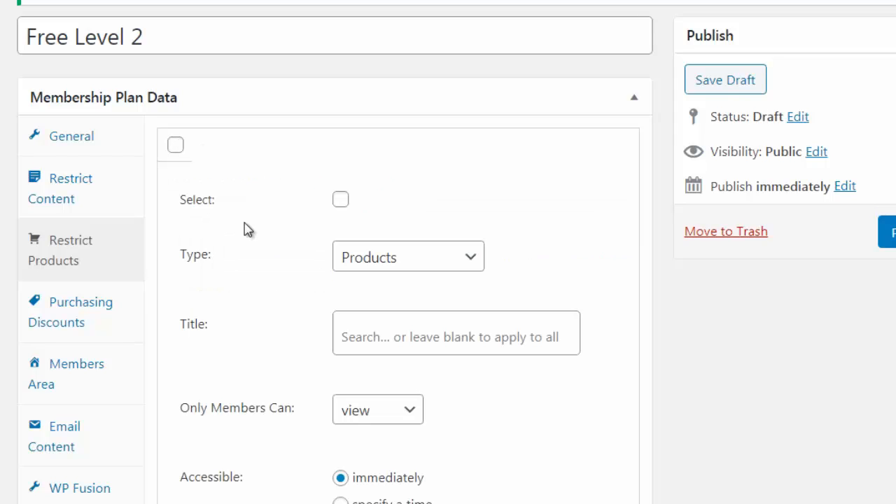
click(363, 259)
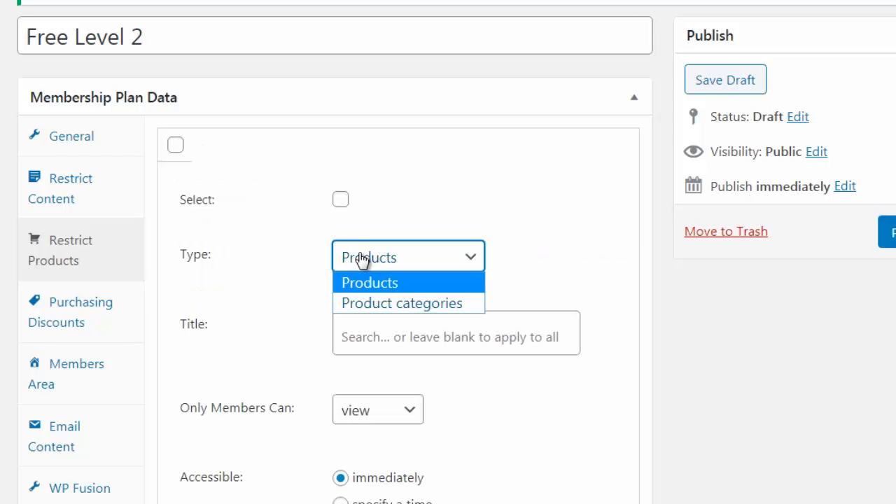
click(155, 250)
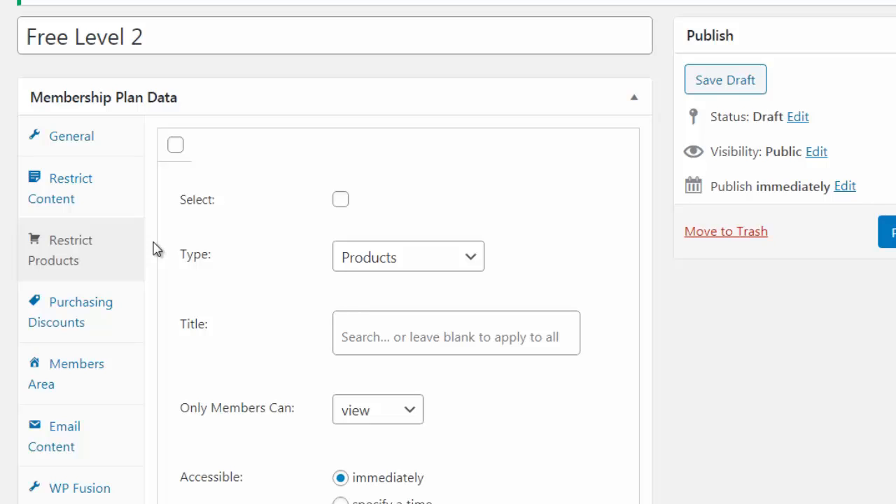
drag(155, 250, 306, 96)
click(313, 86)
click(338, 94)
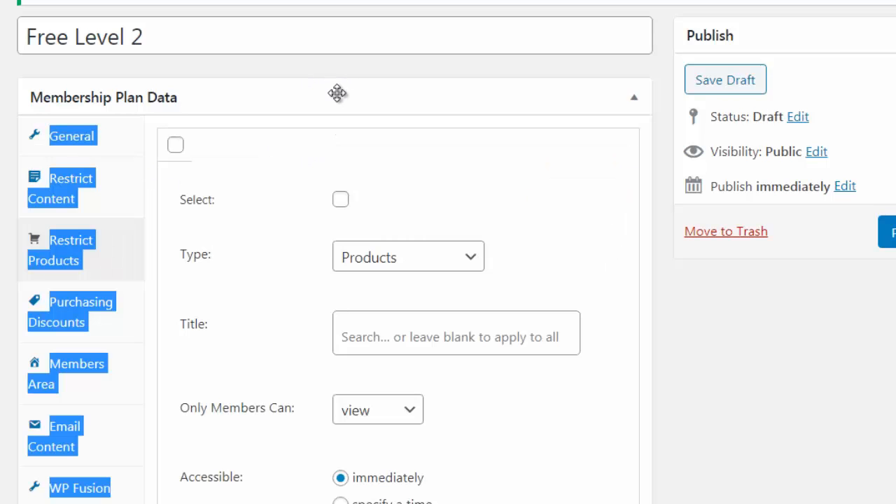
click(496, 68)
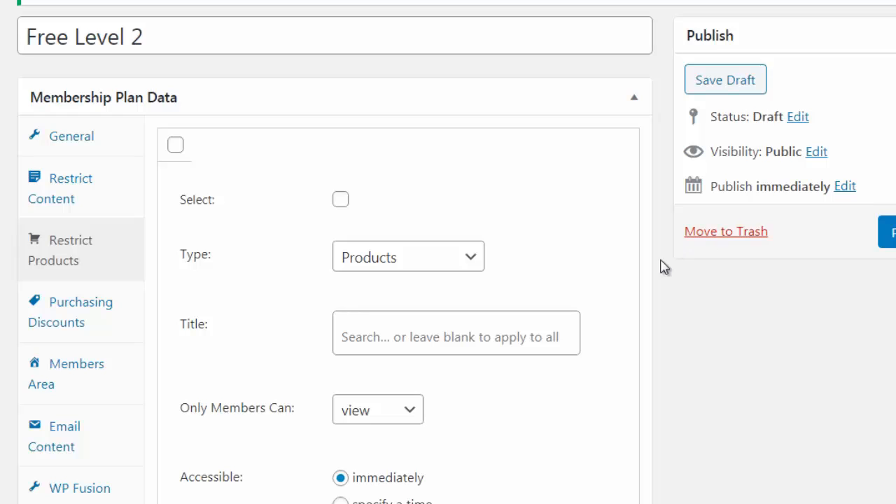
Mark the new product restriction rule as selected.
scroll(625, 245, down, 1)
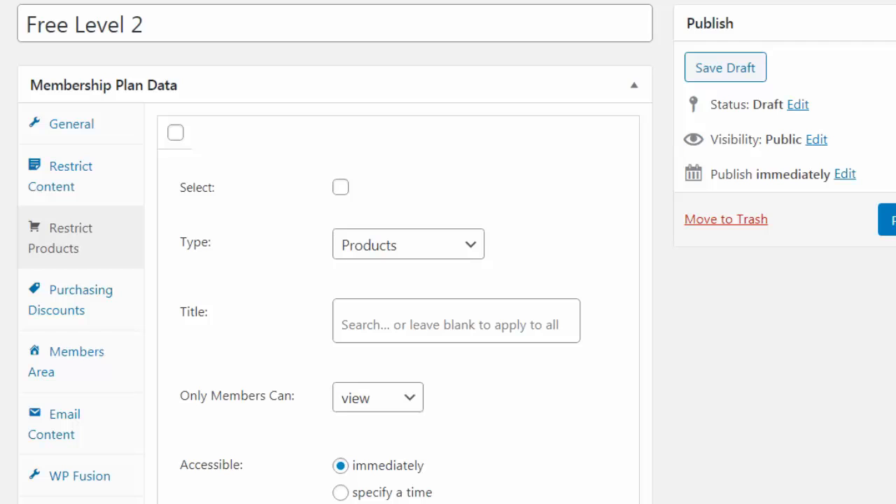
click(340, 188)
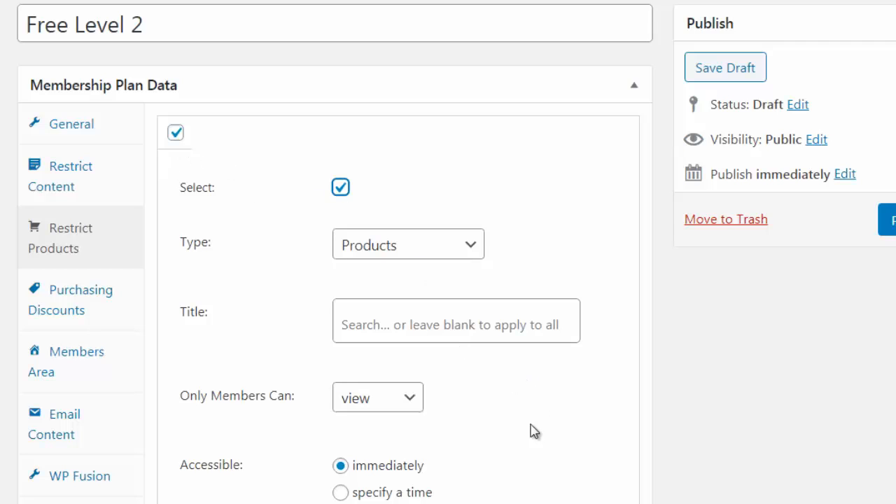
click(336, 501)
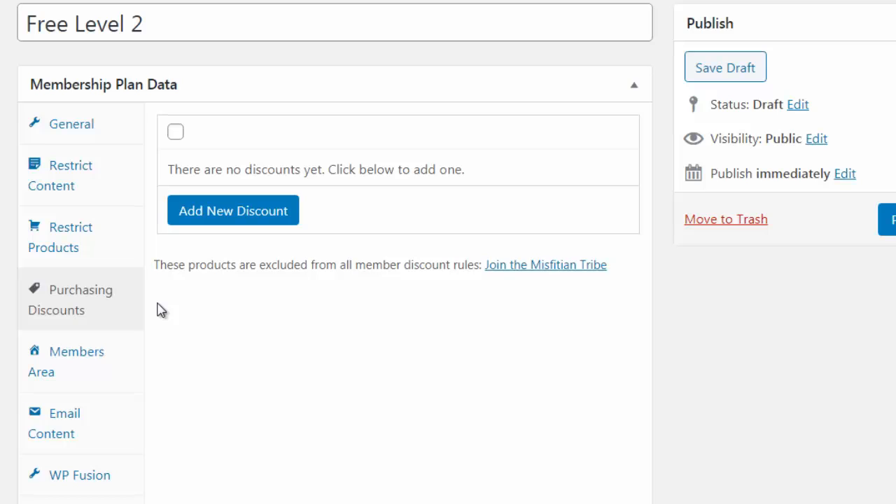
Add a purchasing discount for products and review its discount type options, keeping the percentage type.
click(252, 205)
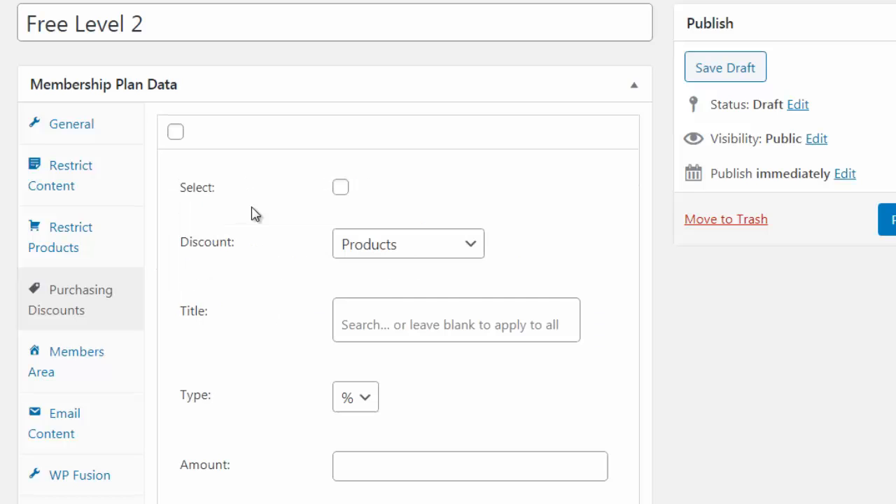
click(365, 257)
click(290, 308)
click(364, 398)
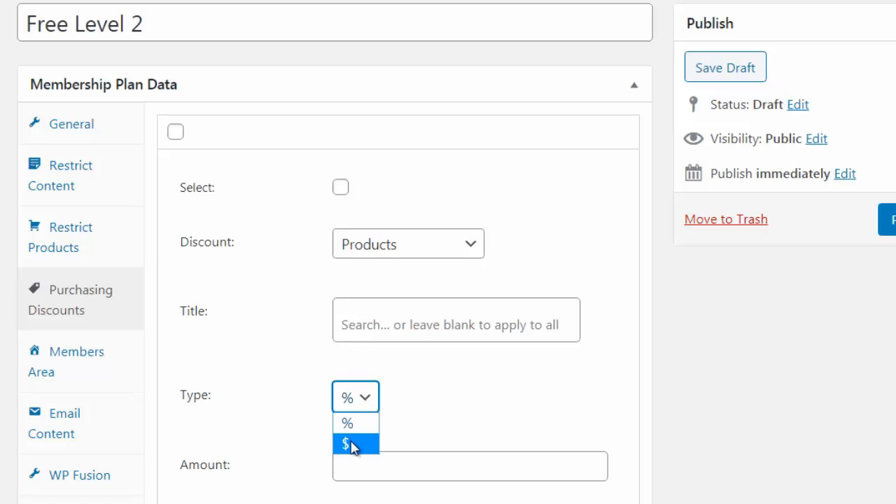
click(160, 371)
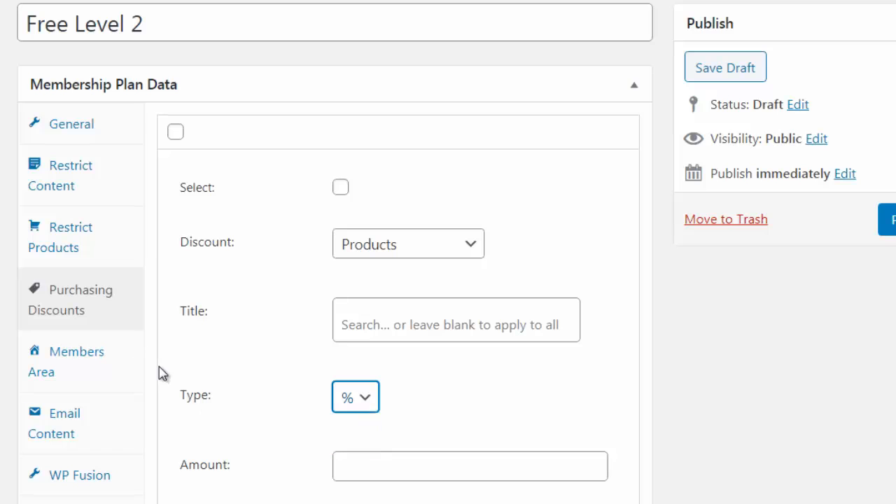
Remove all sections included in the plan's Members Area: Content, Products, Discounts, Notes and Manage.
click(120, 364)
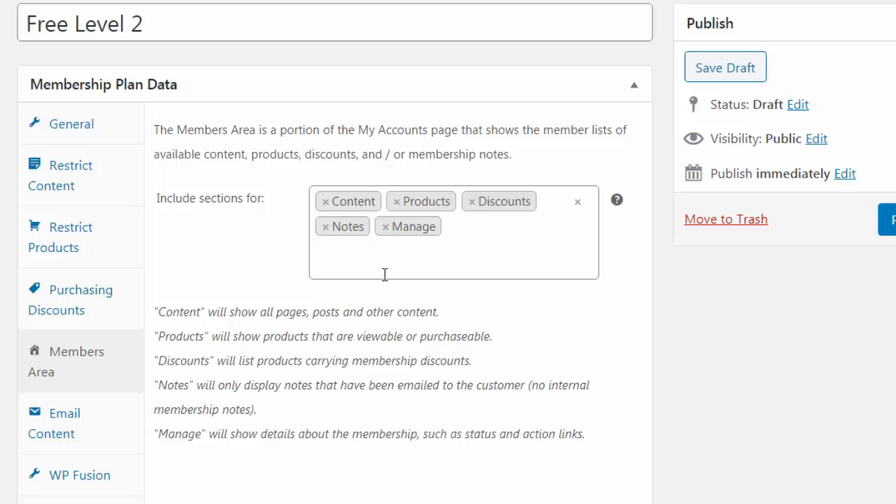
click(325, 203)
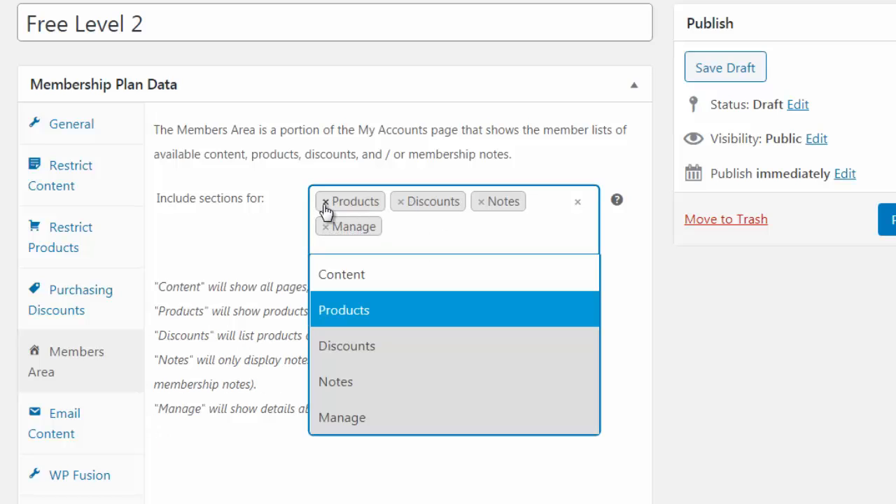
click(325, 202)
click(326, 202)
click(326, 202)
click(325, 203)
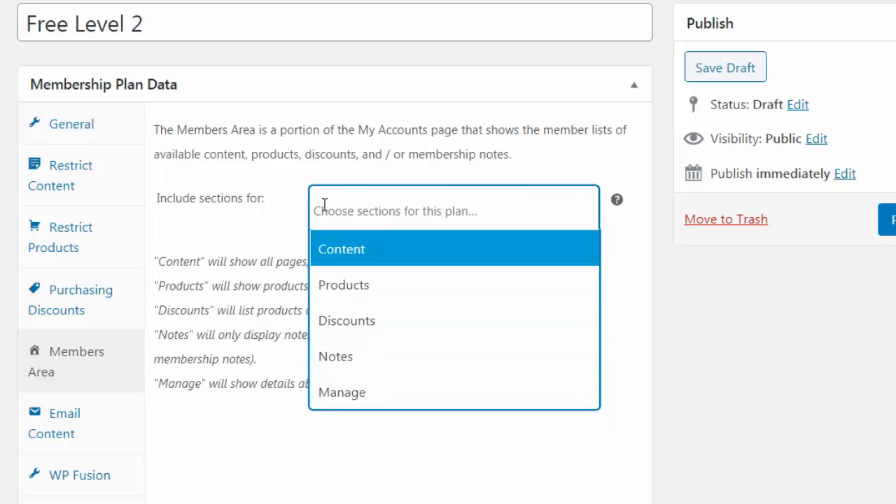
click(261, 472)
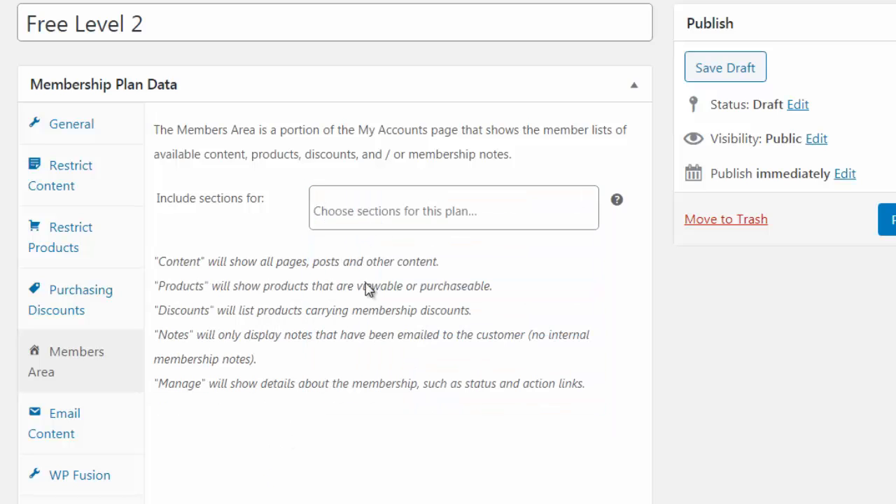
Include the Products, Discounts, Notes and Manage sections in the plan's Members Area.
click(378, 208)
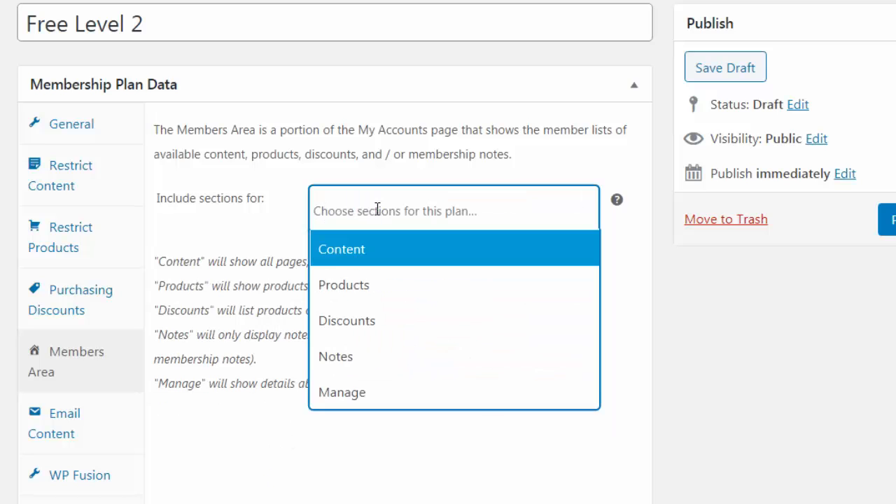
click(362, 287)
click(326, 456)
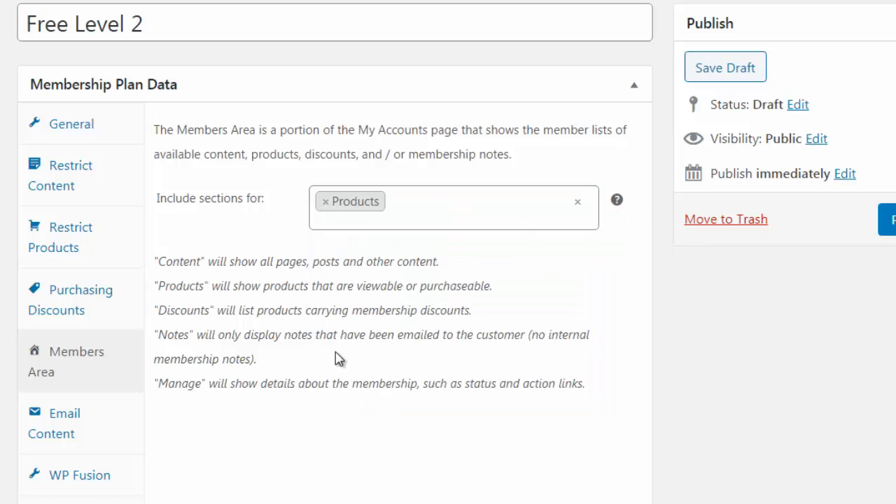
click(397, 204)
click(382, 307)
click(518, 194)
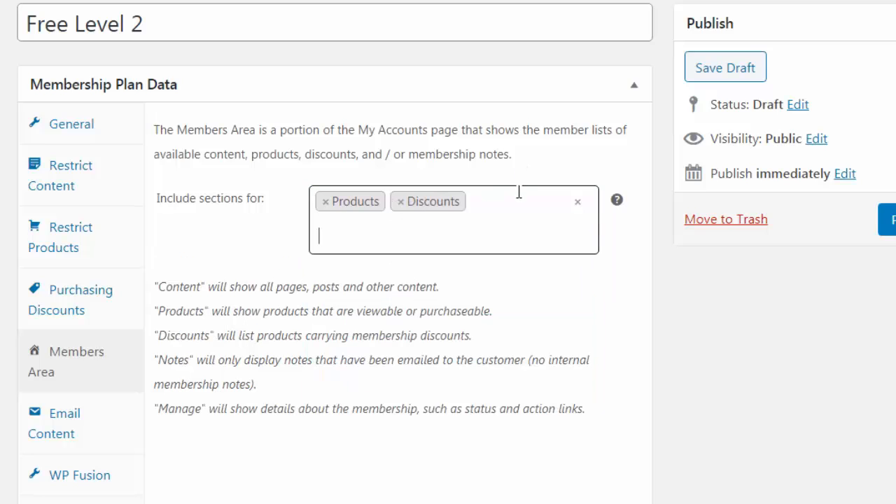
click(406, 404)
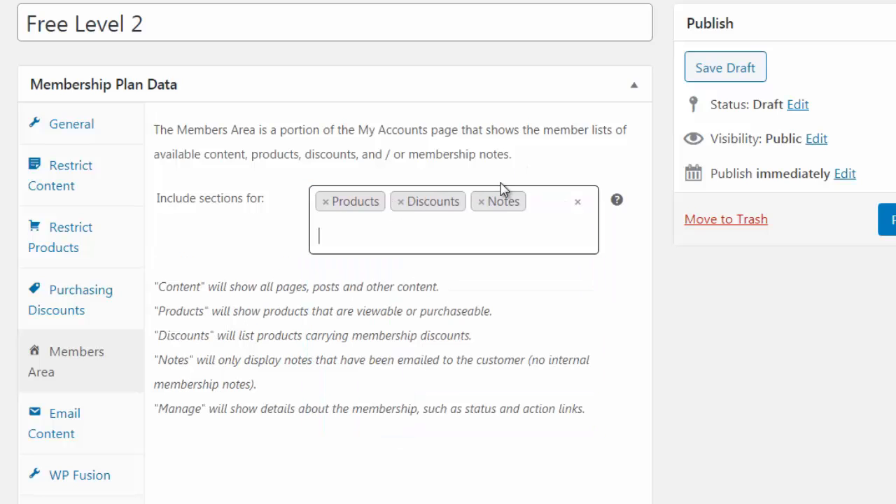
click(487, 235)
click(418, 429)
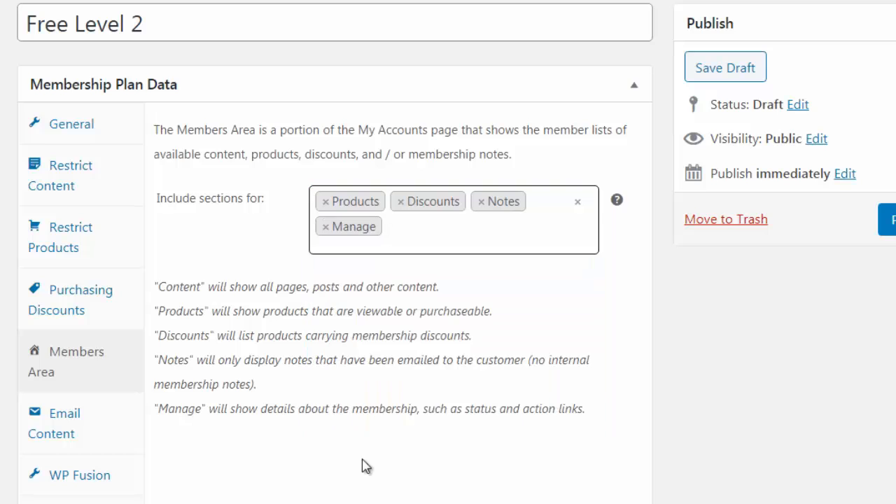
Check the plan's email content settings and return to its general settings.
click(117, 435)
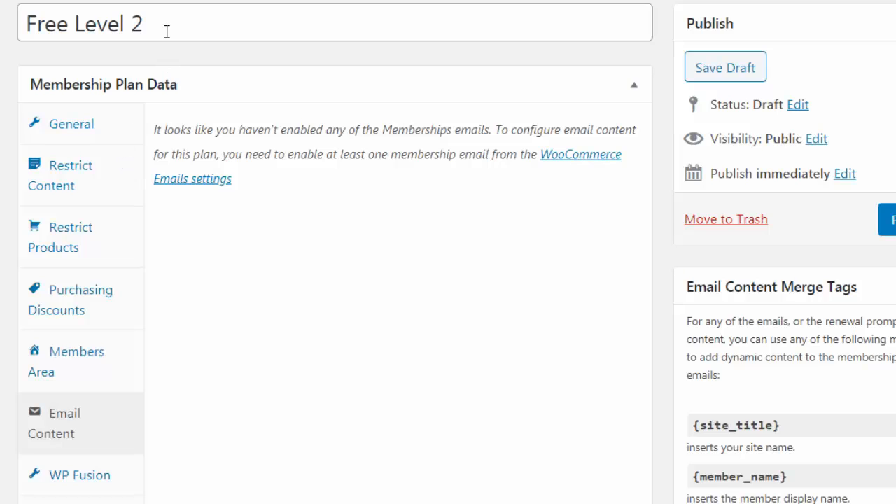
click(125, 128)
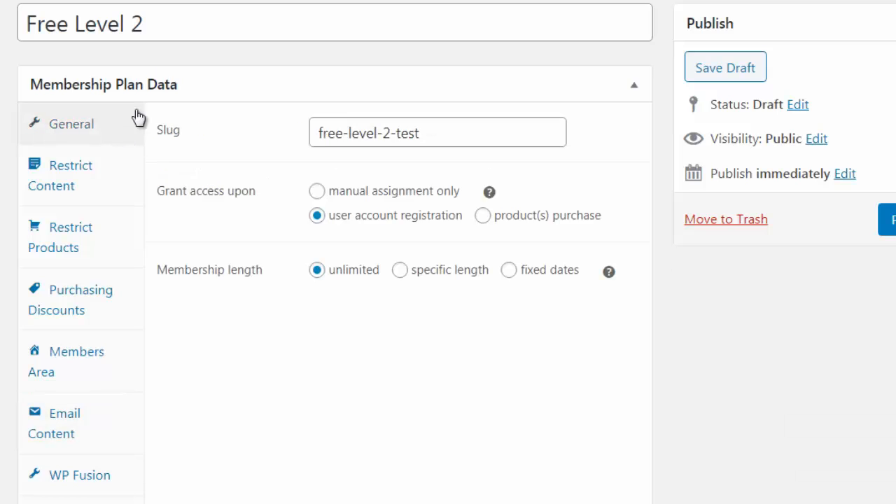
Rename the membership plan as "Premium - $97 one time fee (all access pass)".
drag(168, 27, 11, 36)
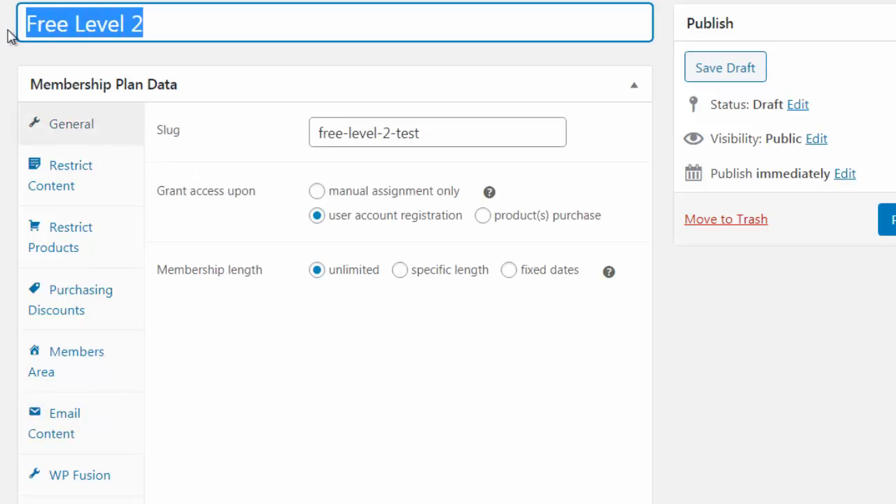
text(Prem)
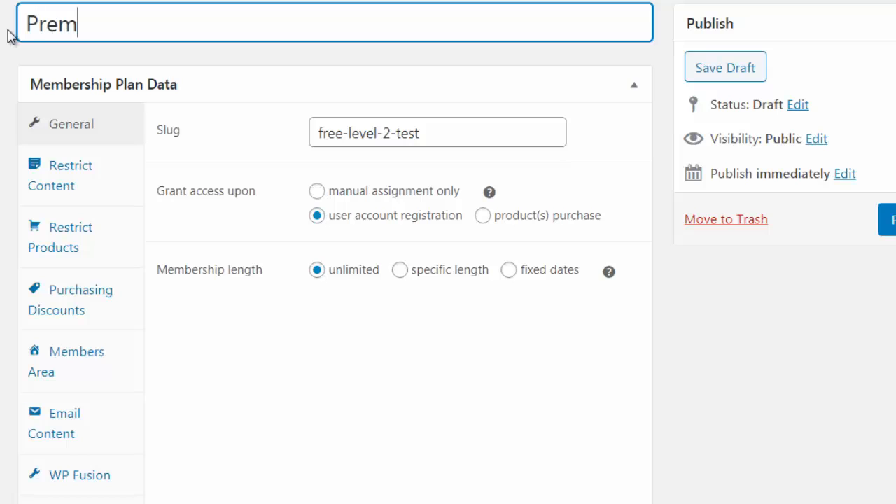
text(ium - $)
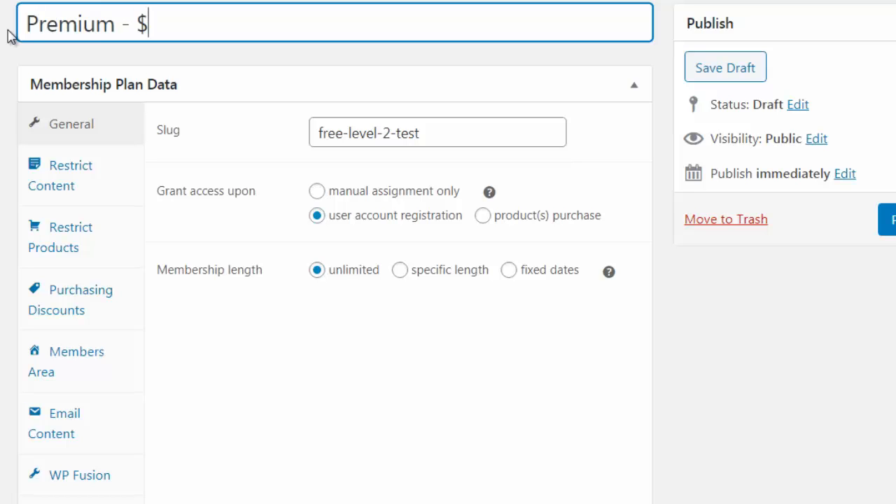
text(97 one time fee)
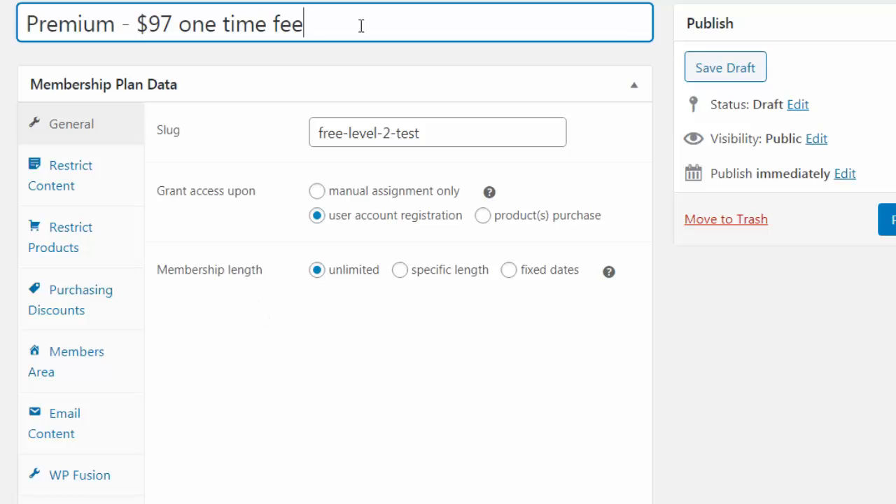
text( (access)
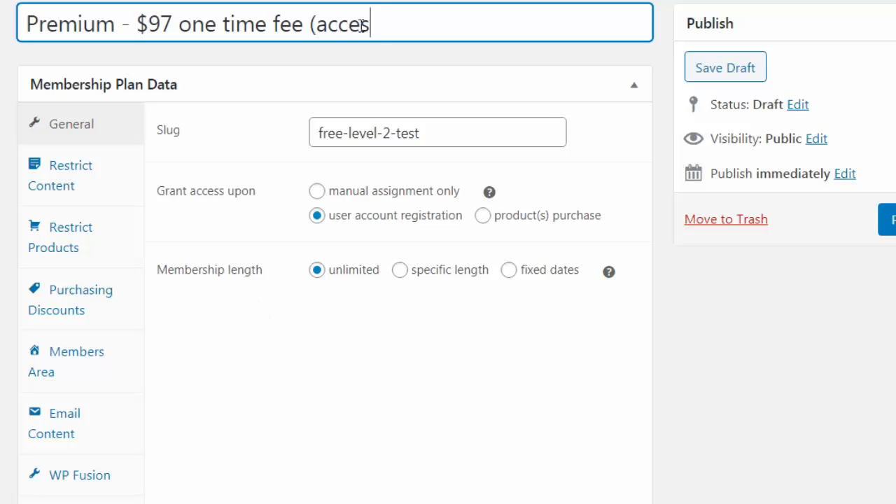
key(BackSpace)
key(BackSpace)
key(BackSpace)
key(BackSpace)
key(BackSpace)
text(ll)
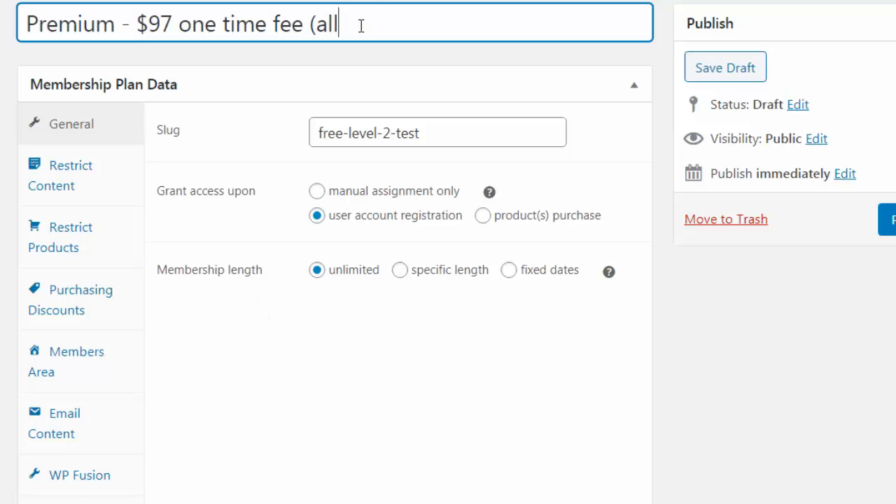
text( access pass))
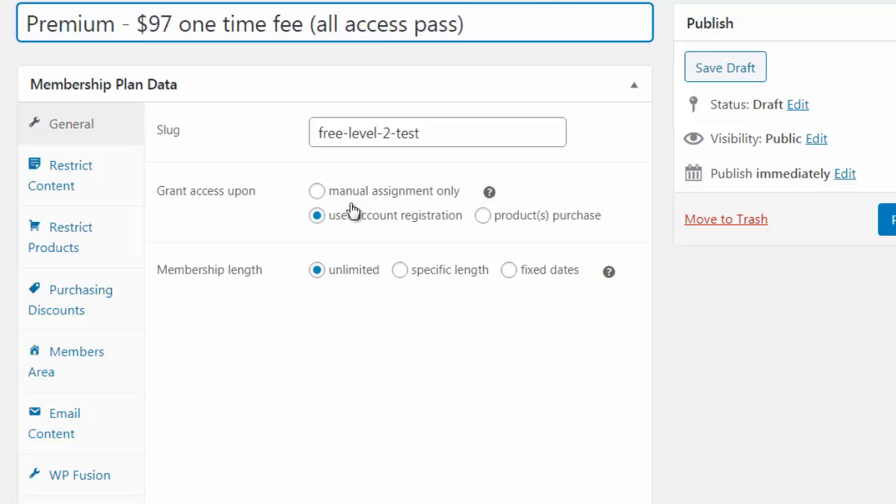
click(294, 366)
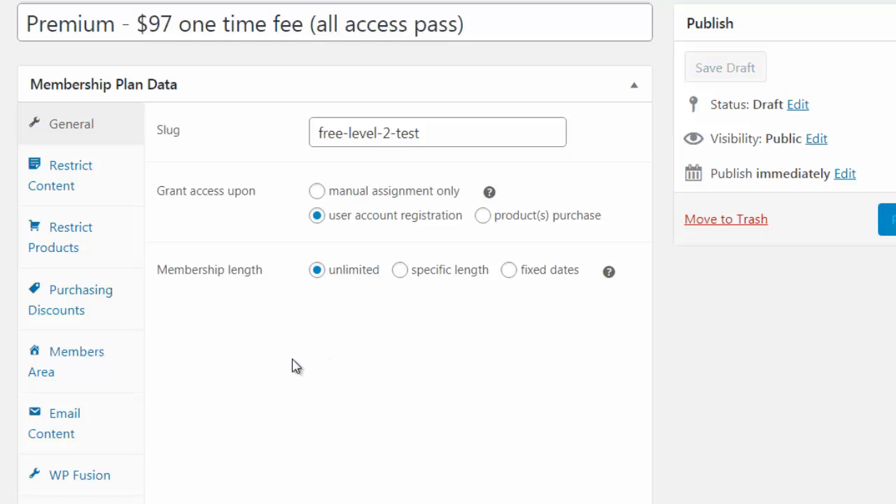
Set the plan's slug to premium-level and grant access upon product(s) purchase.
drag(445, 131, 289, 117)
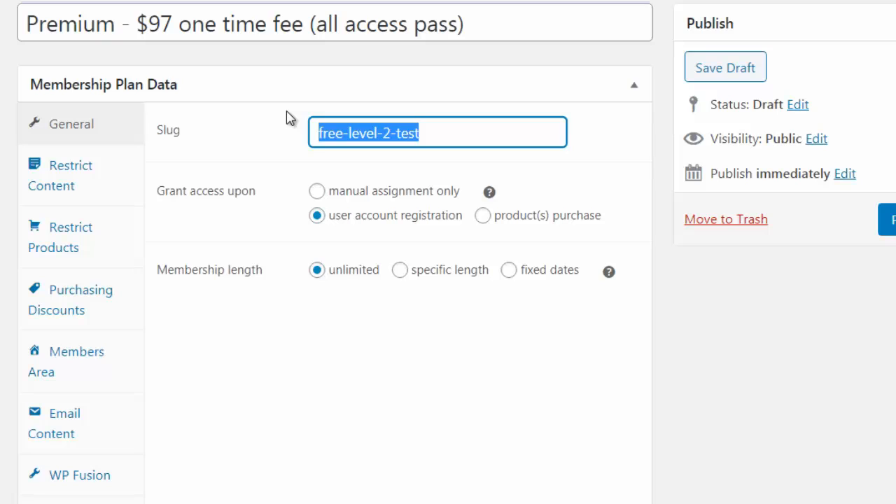
text(premium)
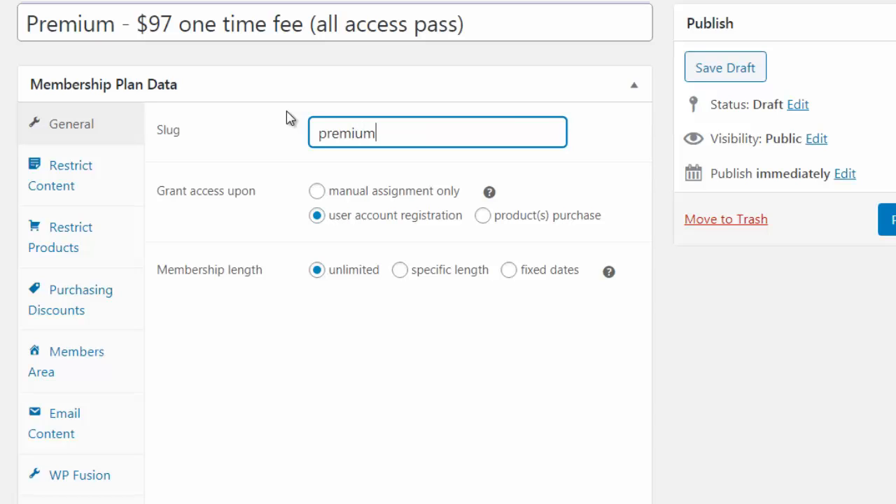
text(-level)
click(483, 217)
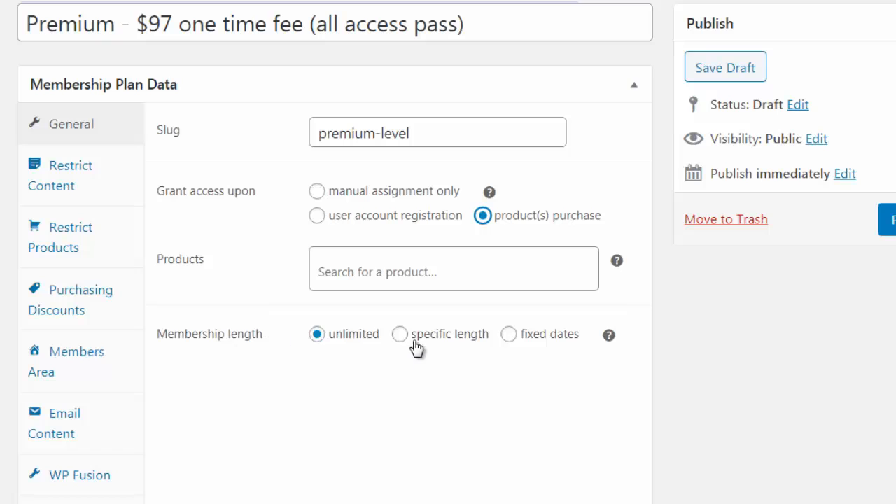
Review the content types available for the plan's content restriction rule, keeping Pages.
click(124, 189)
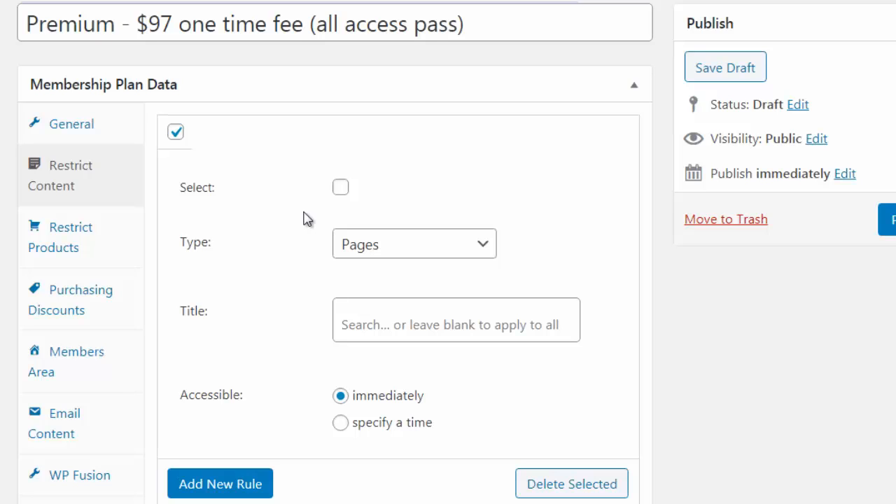
click(396, 247)
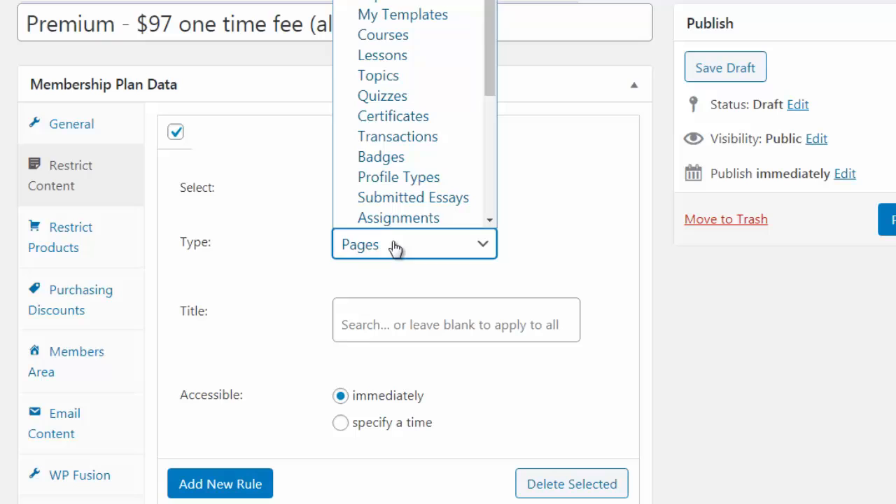
click(301, 265)
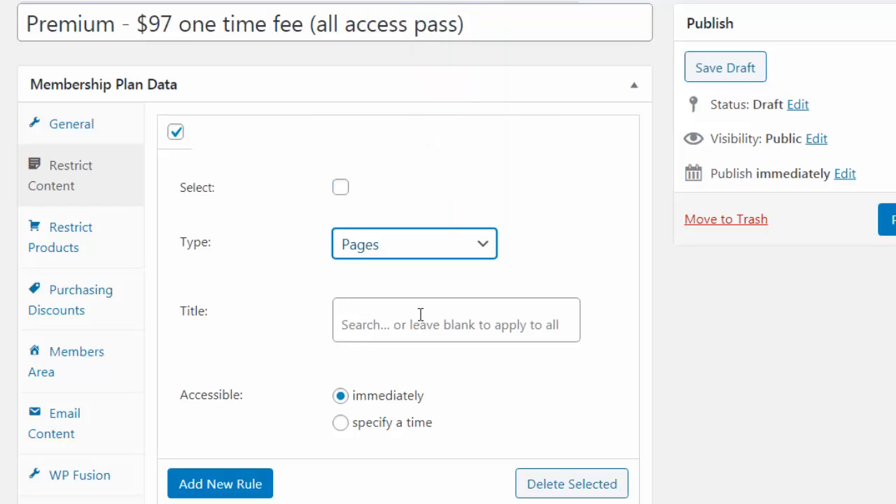
click(372, 244)
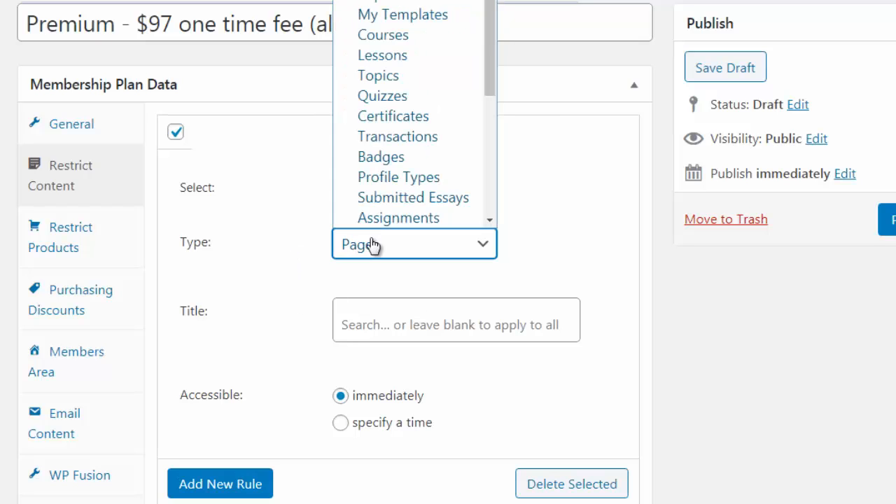
click(293, 376)
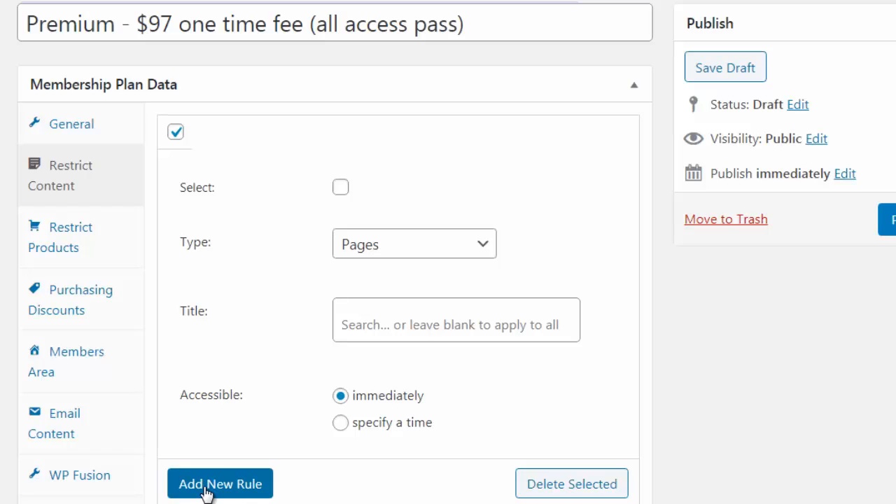
Add a second content restriction rule covering all Posts, accessible immediately.
click(234, 490)
scroll(717, 310, down, 3)
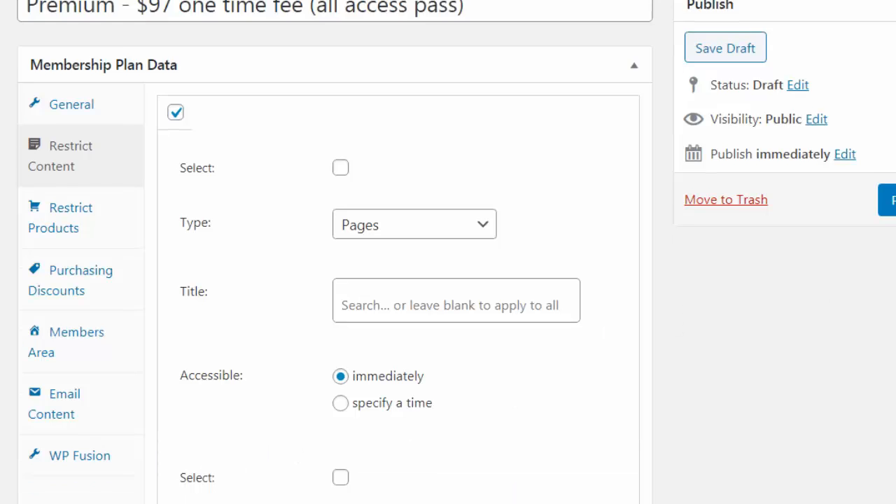
scroll(414, 281, up, 1)
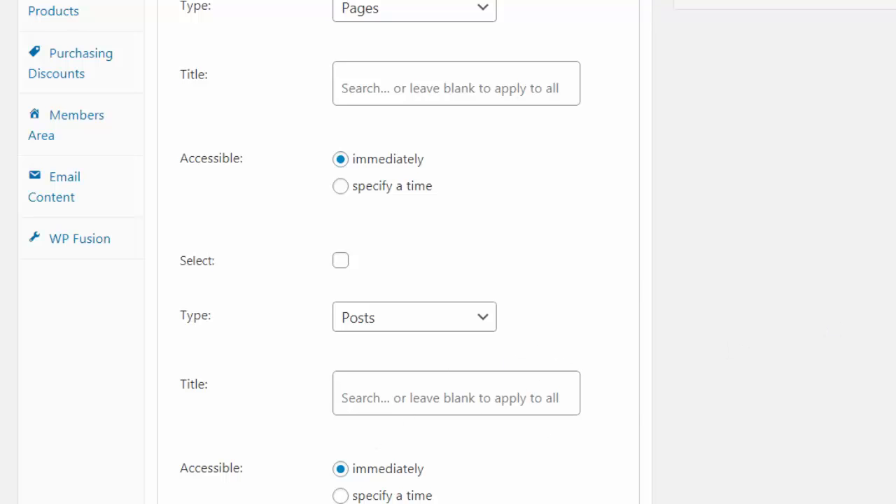
scroll(771, 280, down, 2)
scroll(770, 280, up, 5)
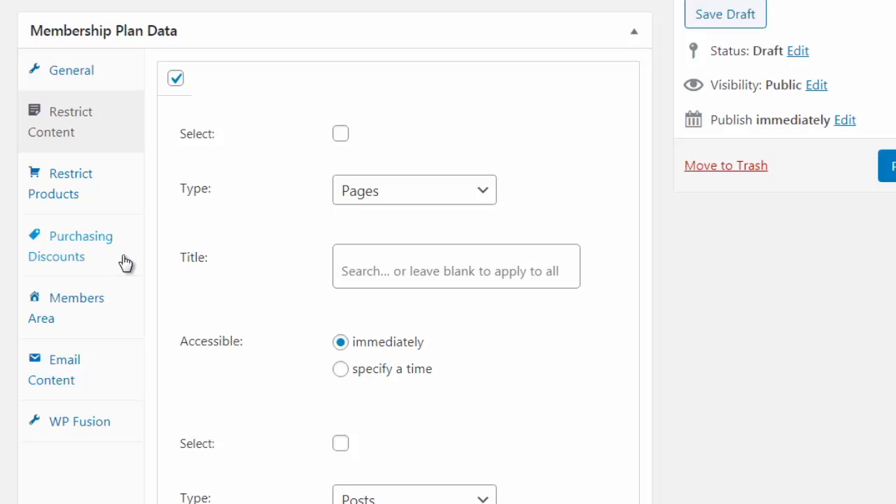
Include the Content section in the plan's Members Area.
click(119, 320)
click(444, 182)
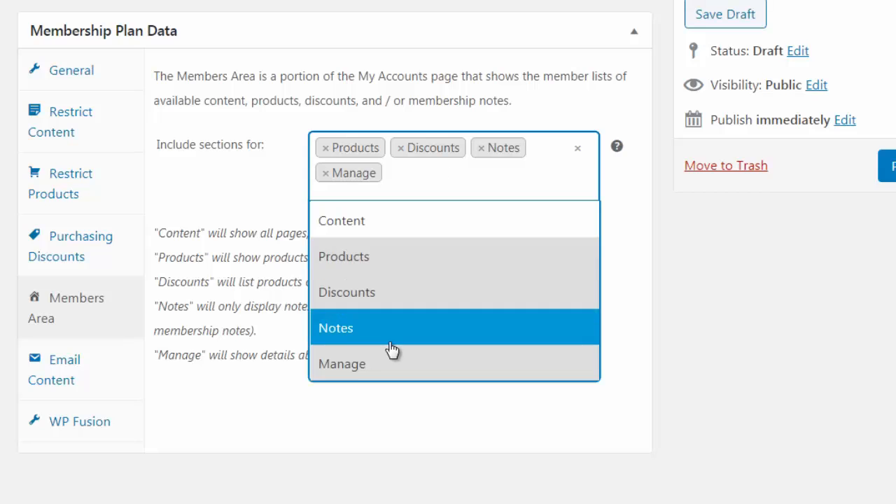
click(394, 228)
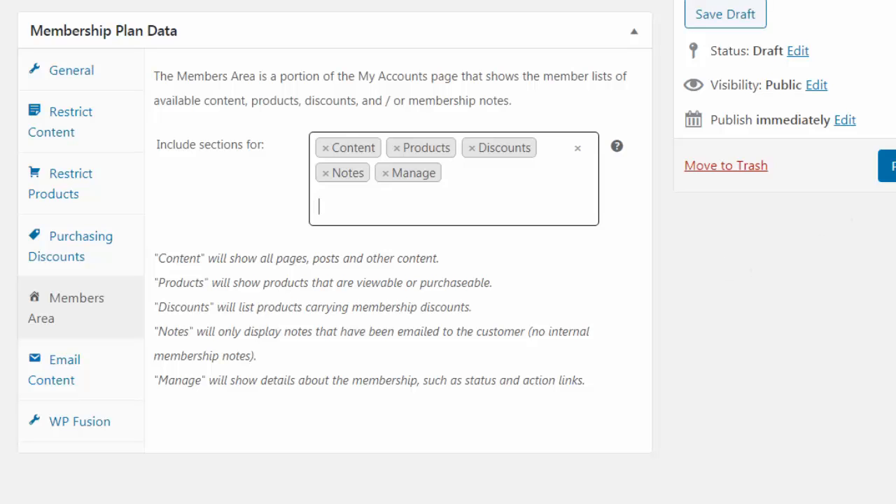
Publish the premium membership plan, accepting that its rules apply to all content.
scroll(448, 252, up, 1)
scroll(448, 252, down, 1)
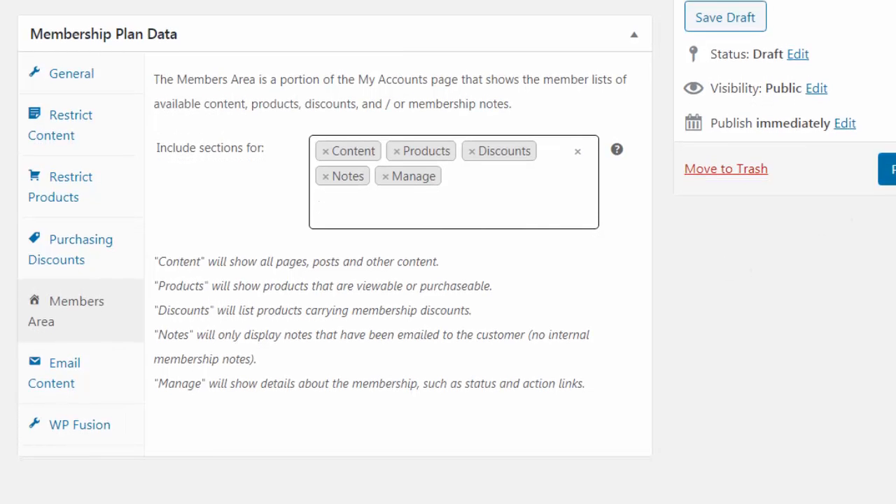
click(891, 170)
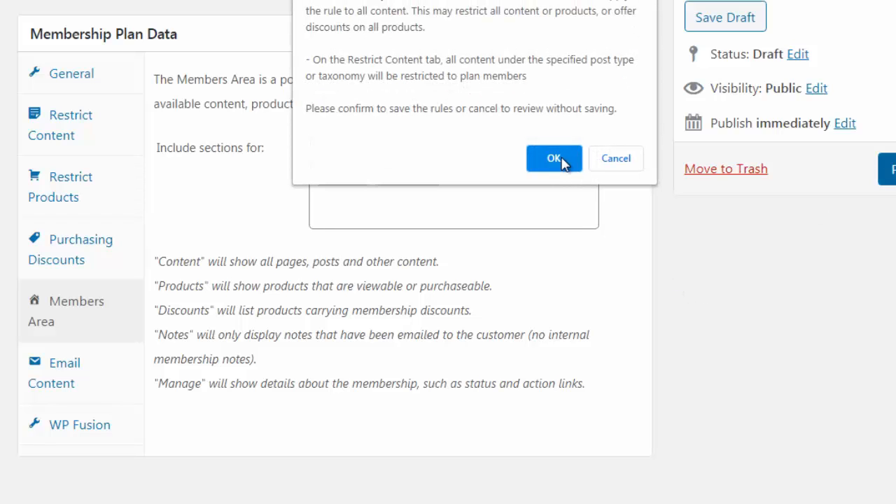
click(565, 161)
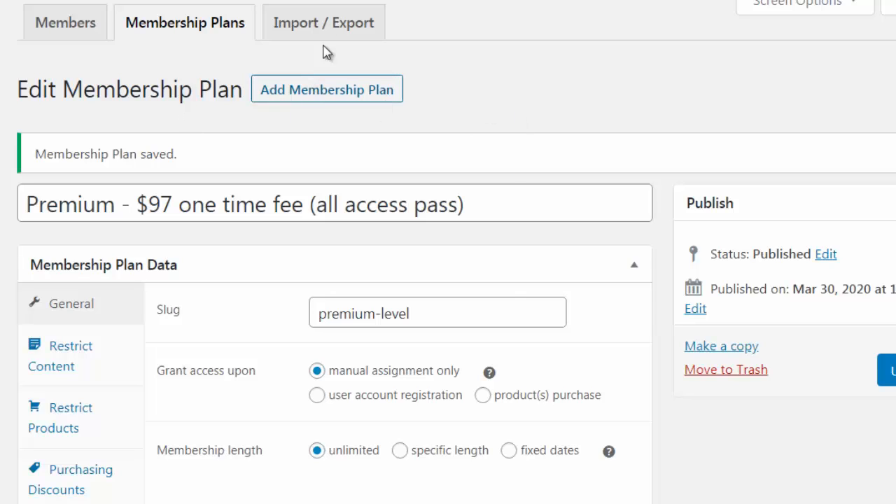
mouse_move(341, 33)
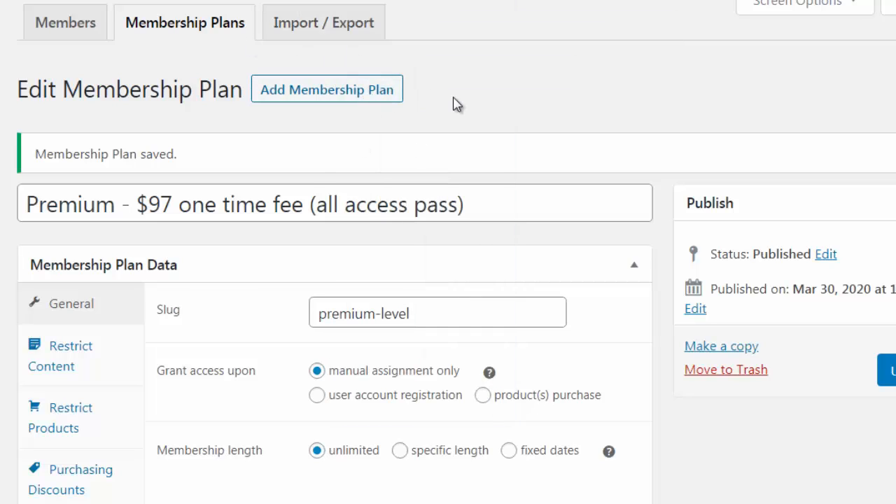
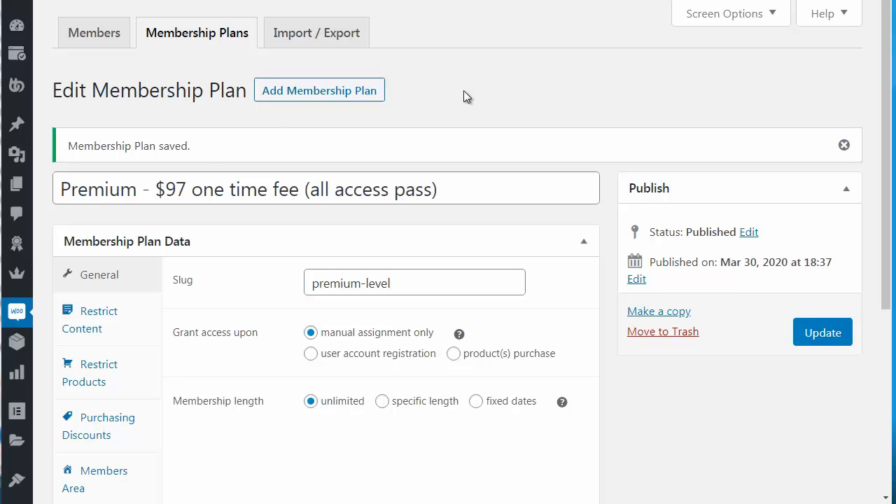
Start a new product and copy the membership plan's title, "Premium - $97 one time fee (all access pass)", into its name.
mouse_move(25, 348)
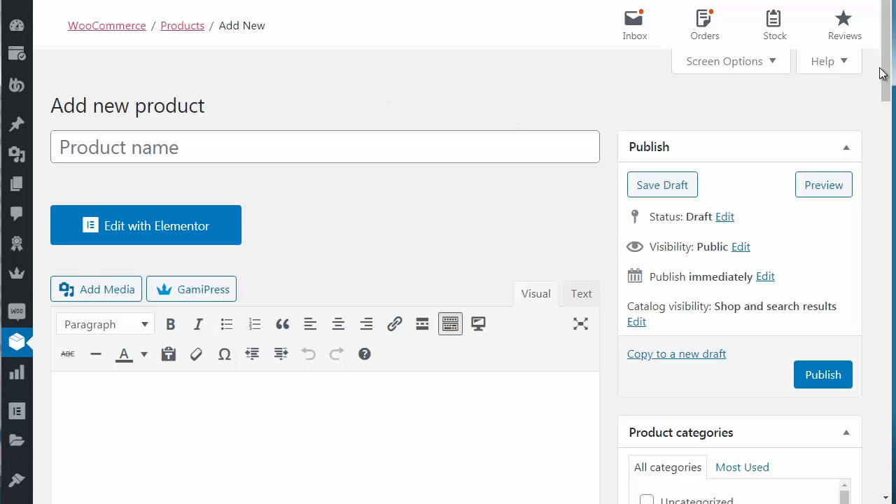
scroll(885, 77, down, 1)
click(310, 105)
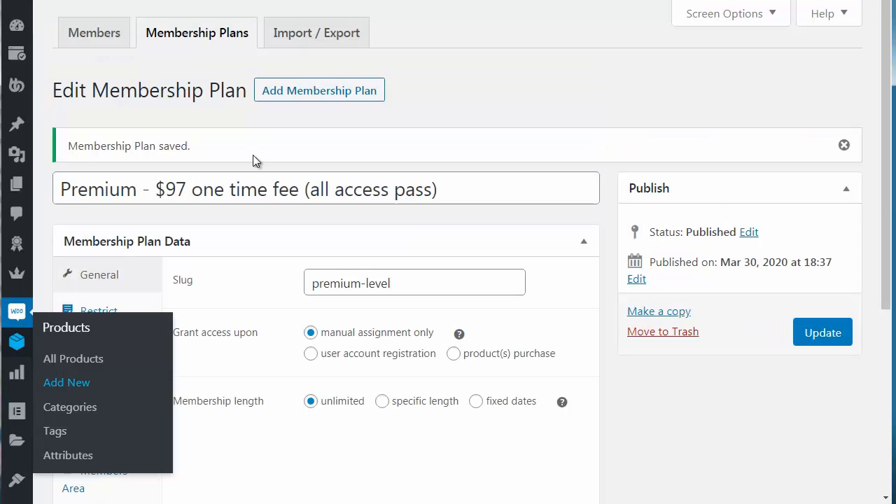
click(256, 186)
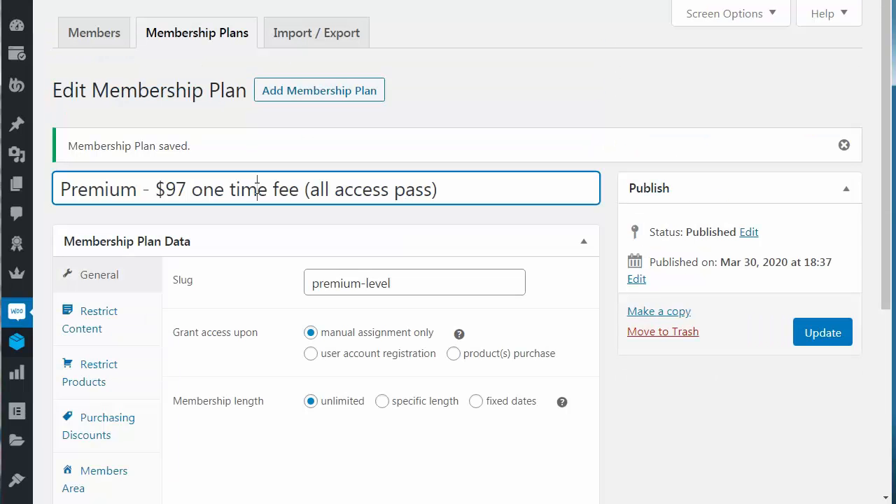
triple_click(257, 189)
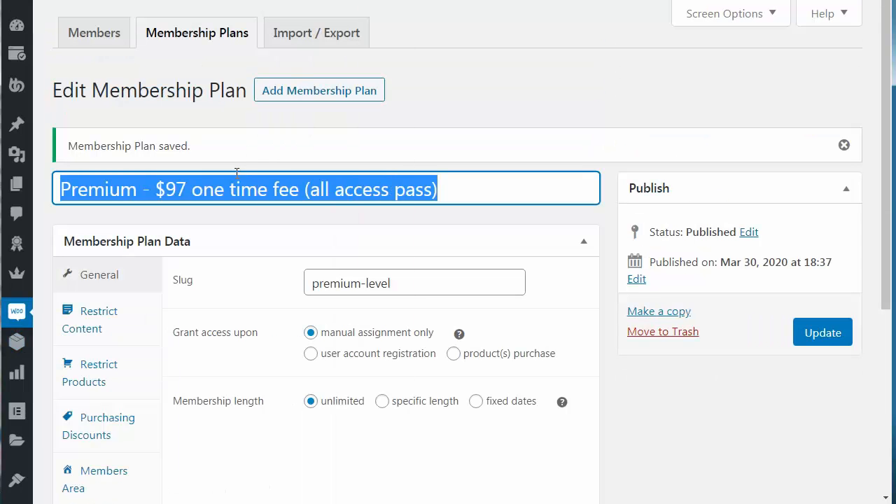
right_click(236, 186)
click(266, 210)
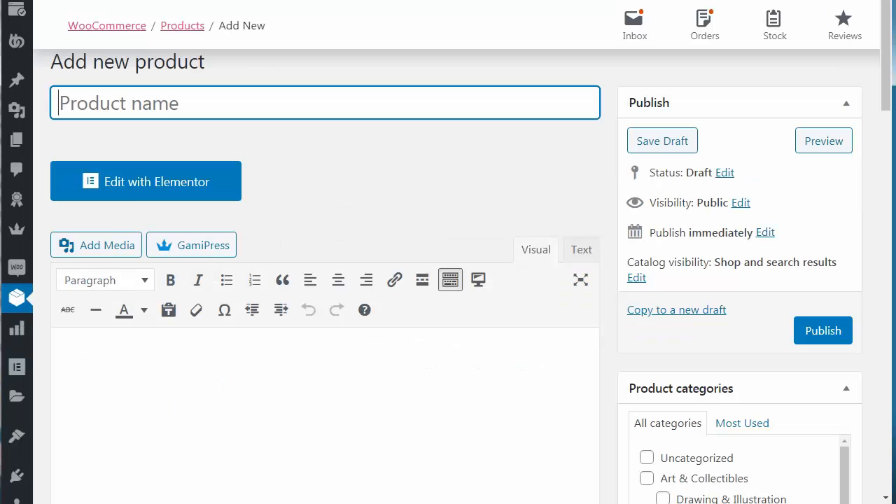
right_click(166, 106)
click(214, 188)
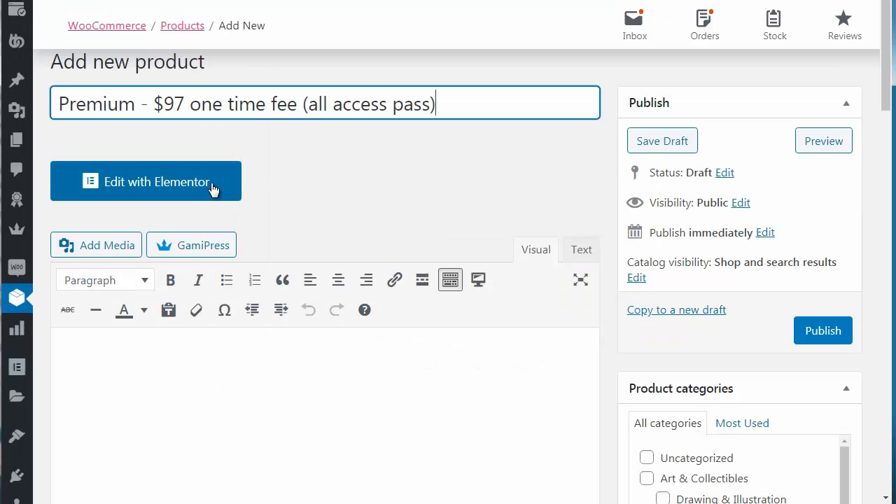
click(365, 155)
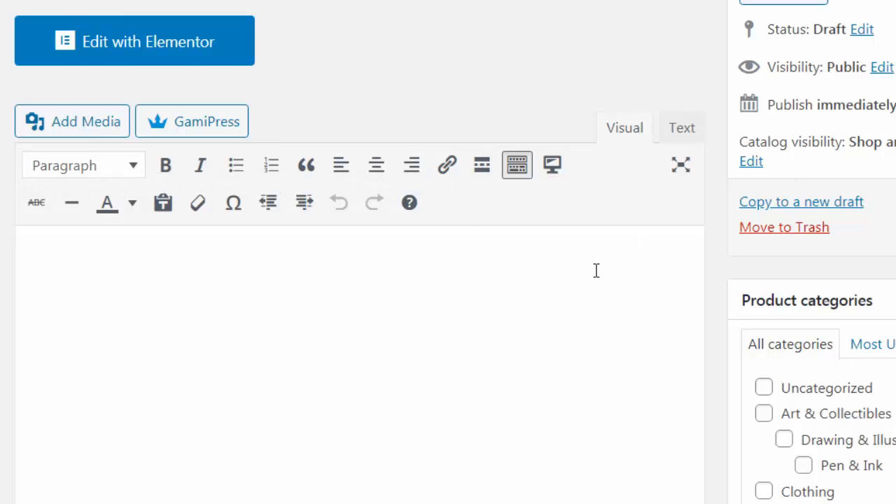
Enter "The description of the Membership plan and the benefits of what people get." as the product's main description.
text(The descrk)
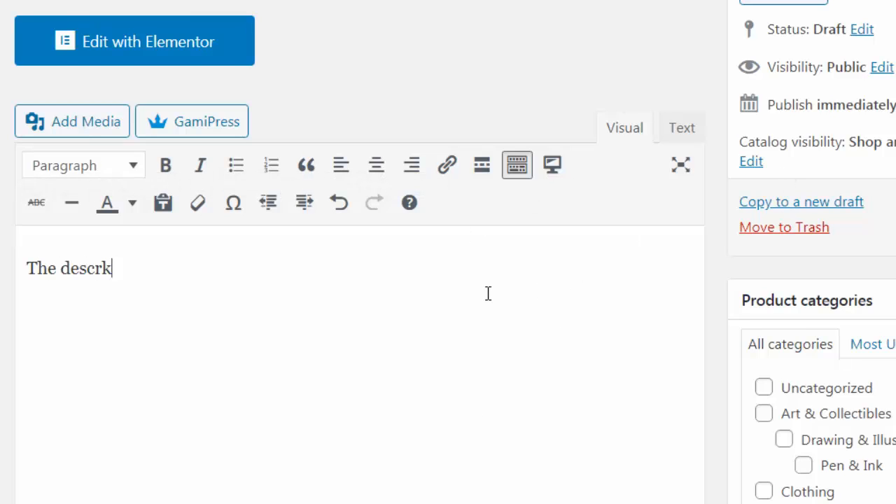
key(BackSpace)
text(iption )
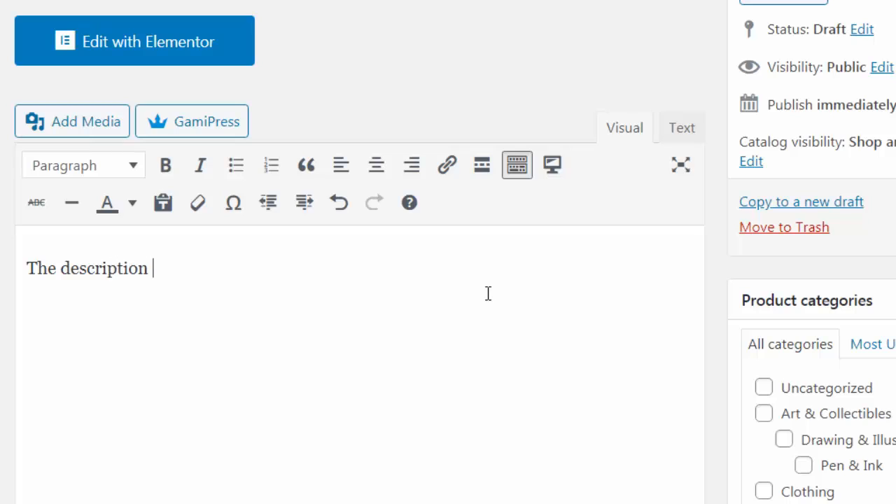
text(of the Membership )
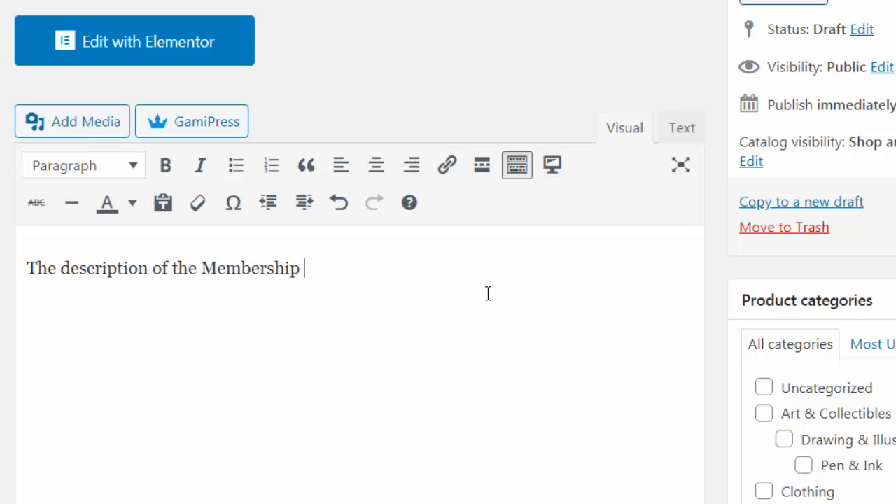
text(plan and the benef)
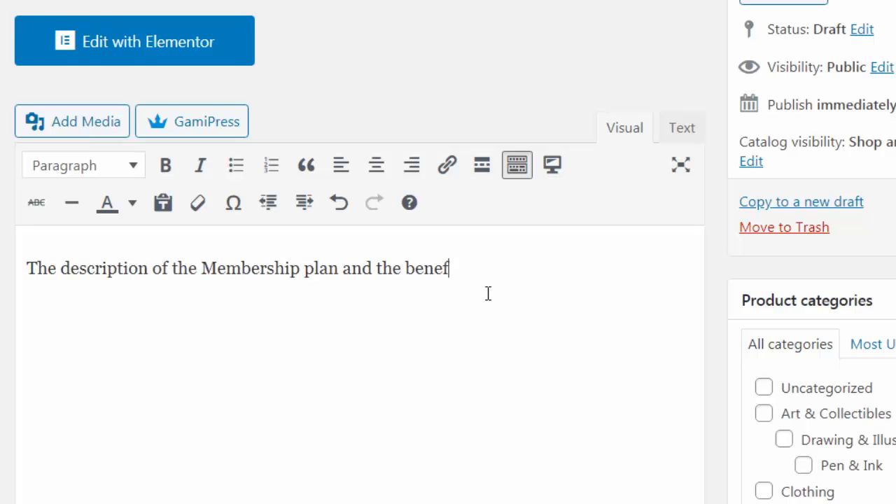
text(its of what people get)
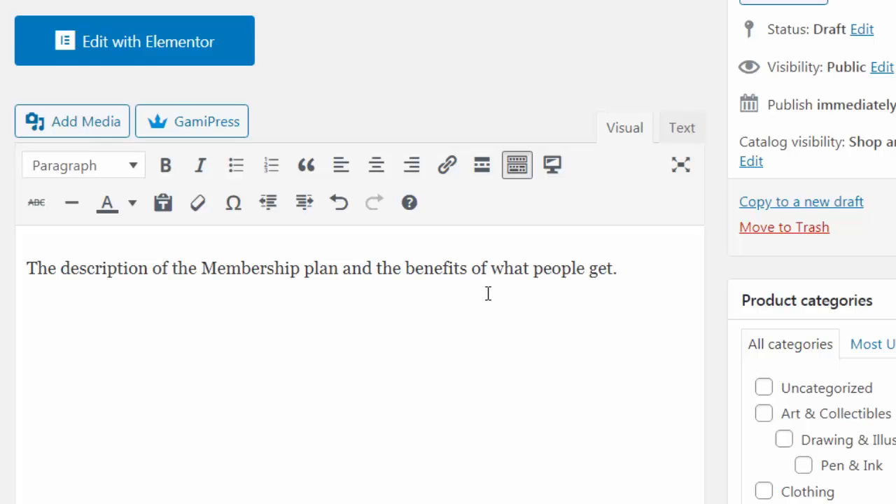
Enter "Membership plans" as the name of a new product category and submit it without a parent category.
scroll(359, 315, down, 4)
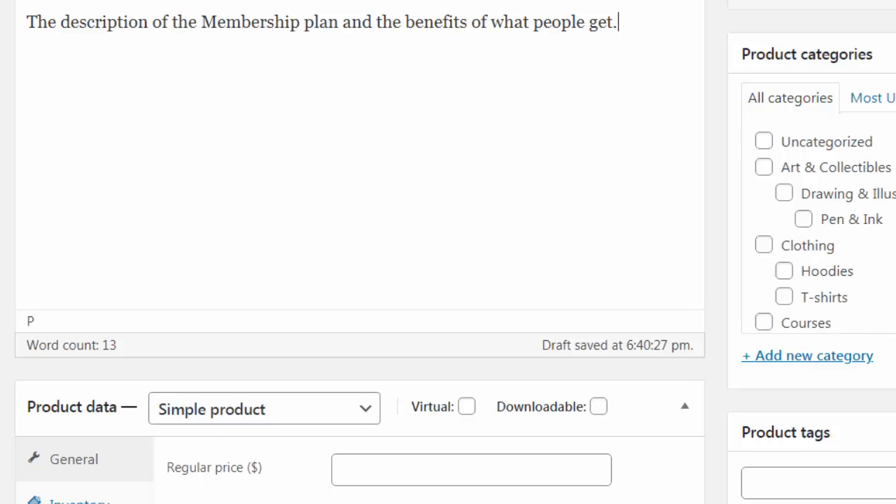
scroll(448, 252, down, 1)
scroll(448, 252, up, 1)
click(845, 362)
text(Members)
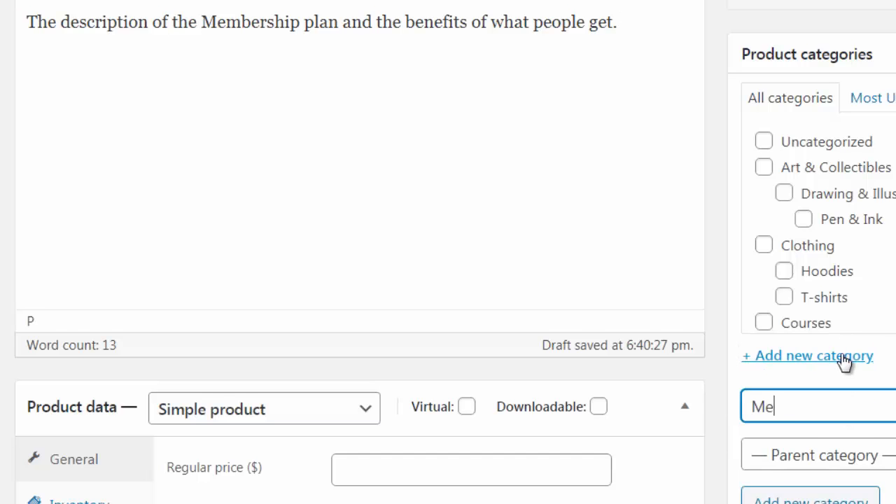
text(hip plans)
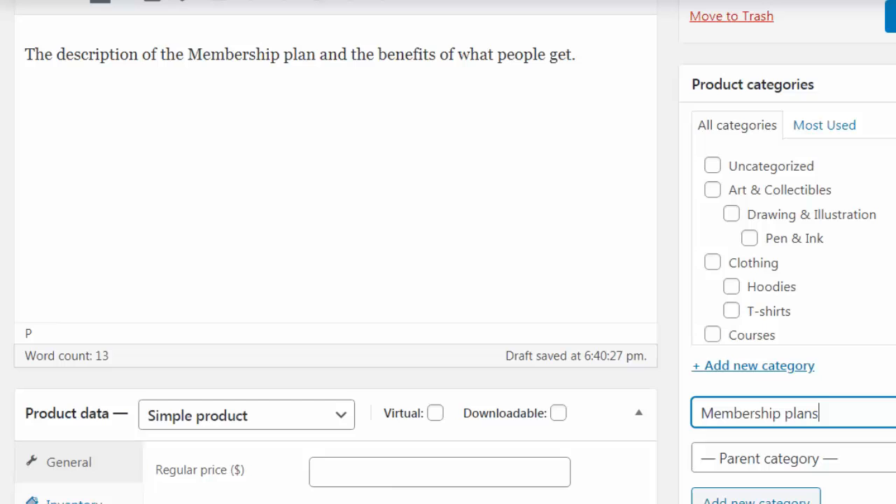
click(756, 502)
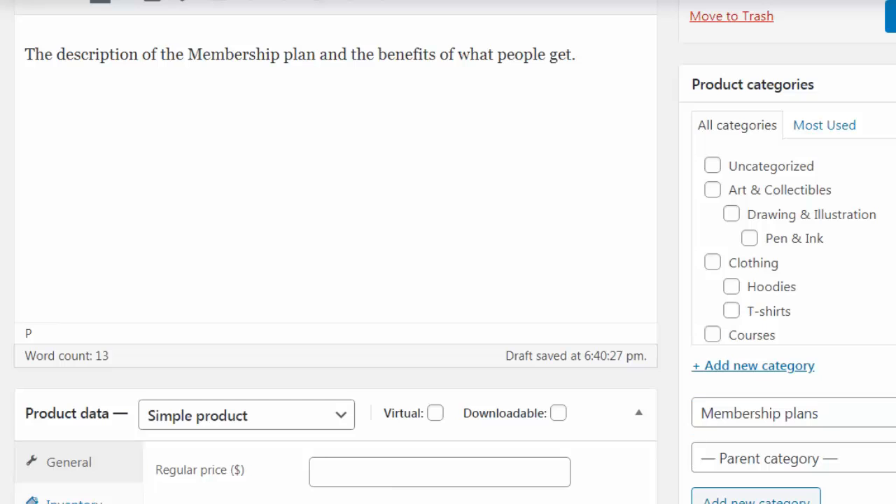
Keep the product type as Simple product and mark the product as virtual.
scroll(794, 202, down, 5)
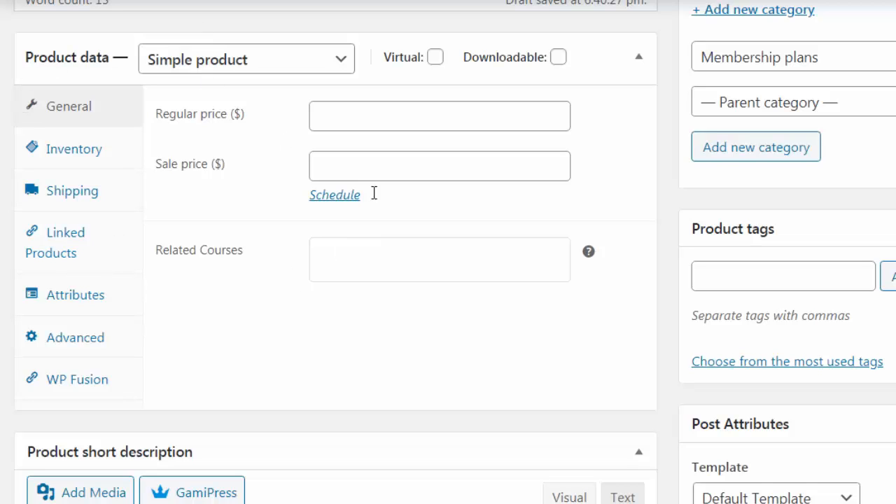
click(236, 65)
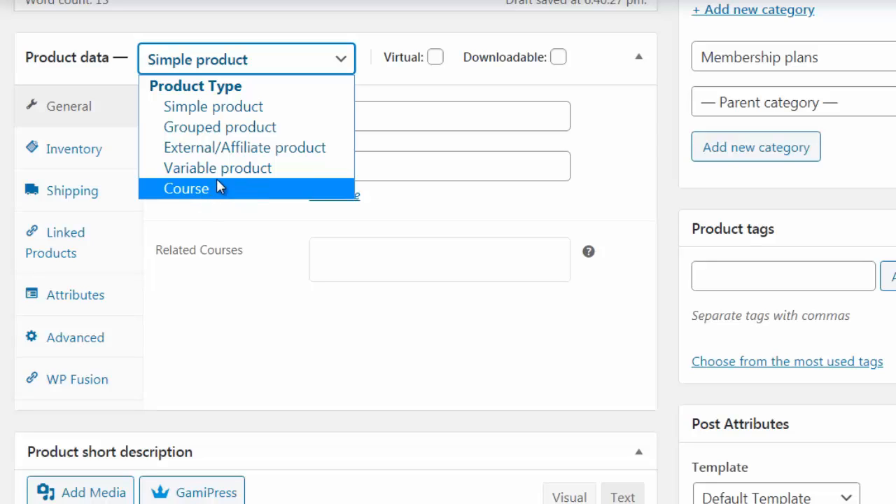
click(242, 112)
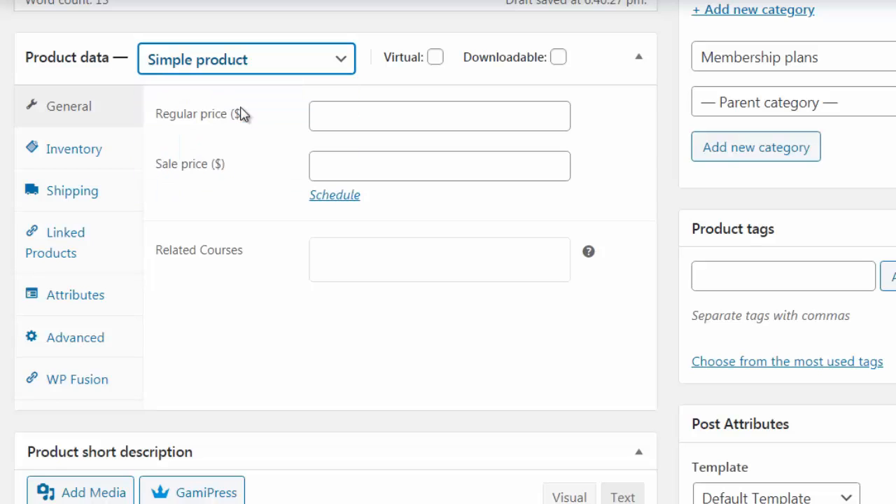
click(435, 62)
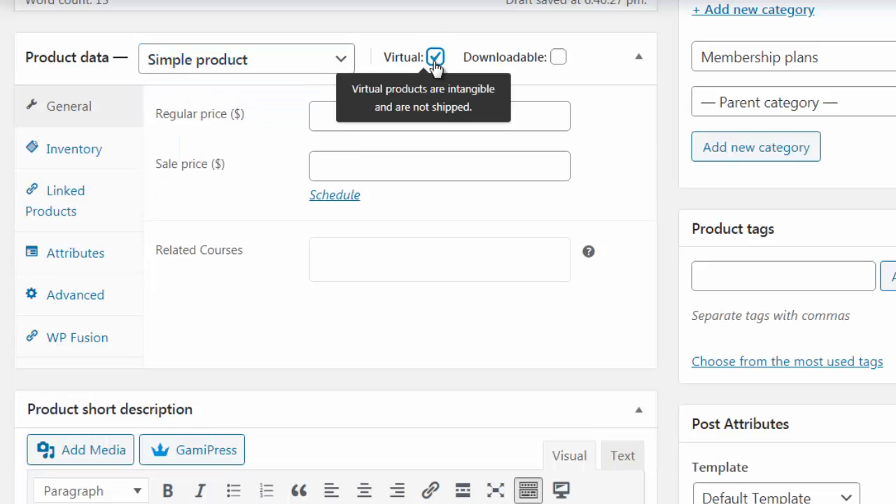
Set the product's regular price to $197 and its sale price to $97.
click(338, 114)
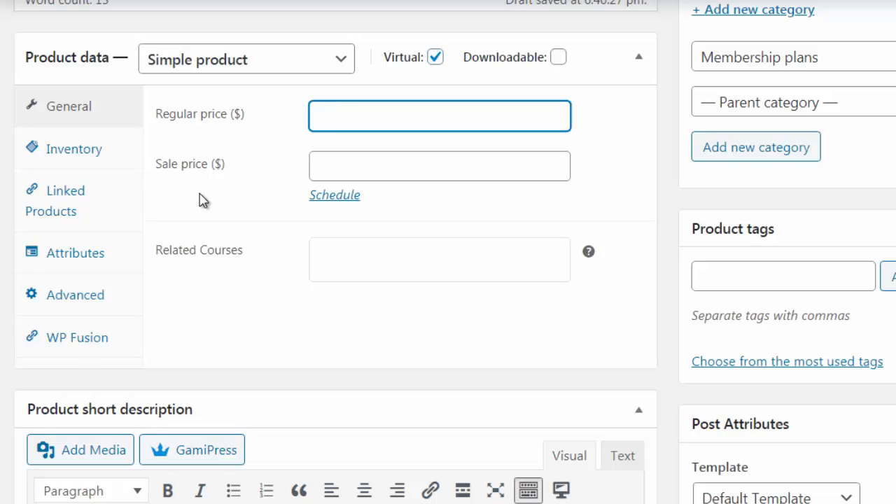
text(`)
key(BackSpace)
text(197)
key(Tab)
text(97)
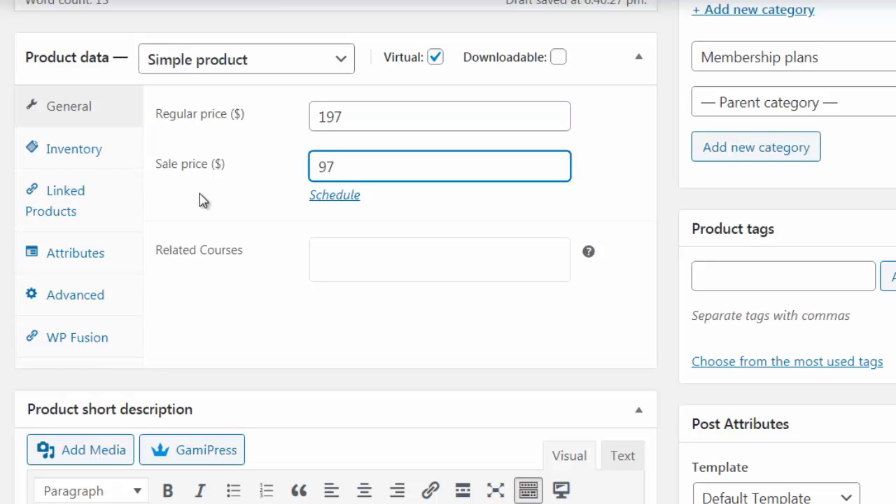
click(150, 170)
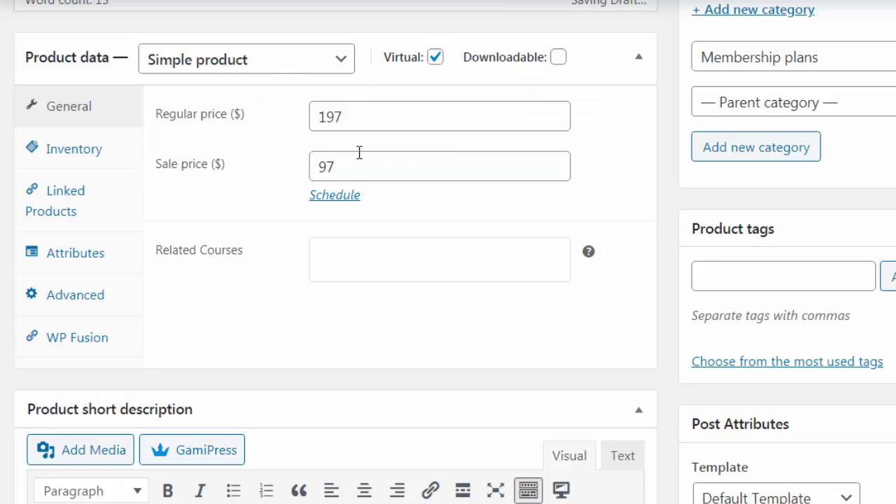
drag(346, 169, 311, 168)
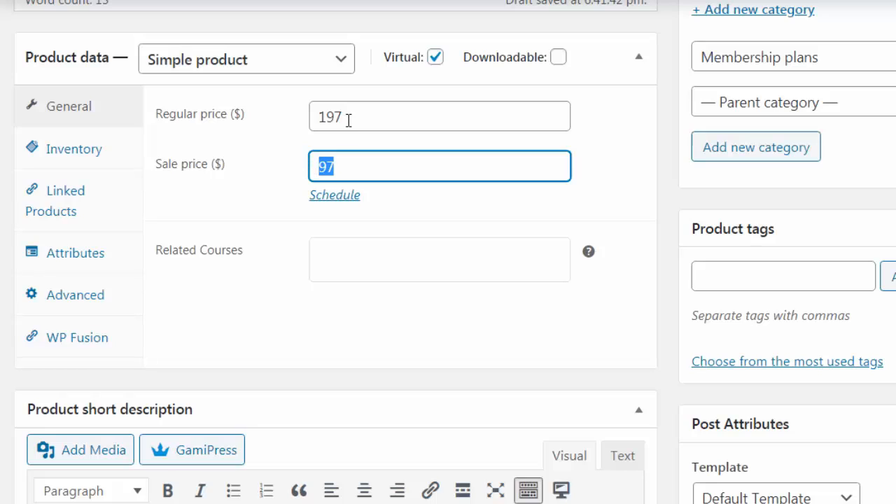
drag(348, 121, 308, 133)
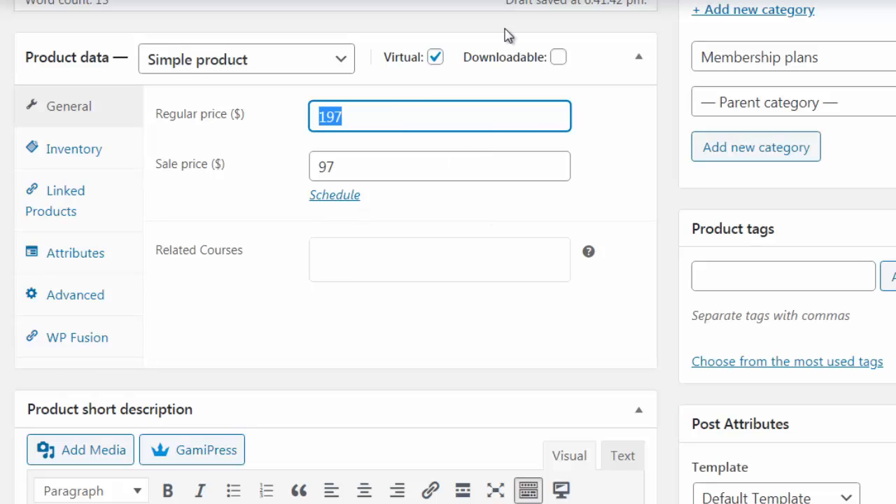
click(671, 169)
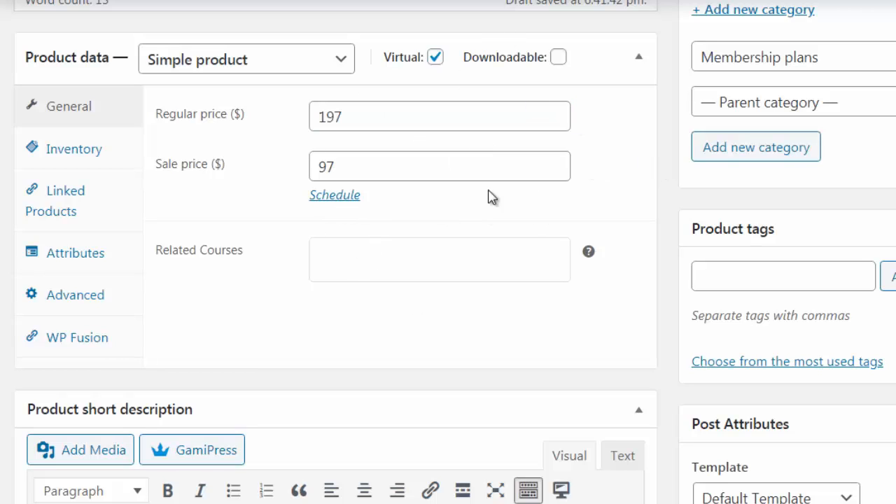
Review the product's inventory, linked products, attributes and advanced settings, including the purchase note.
click(110, 160)
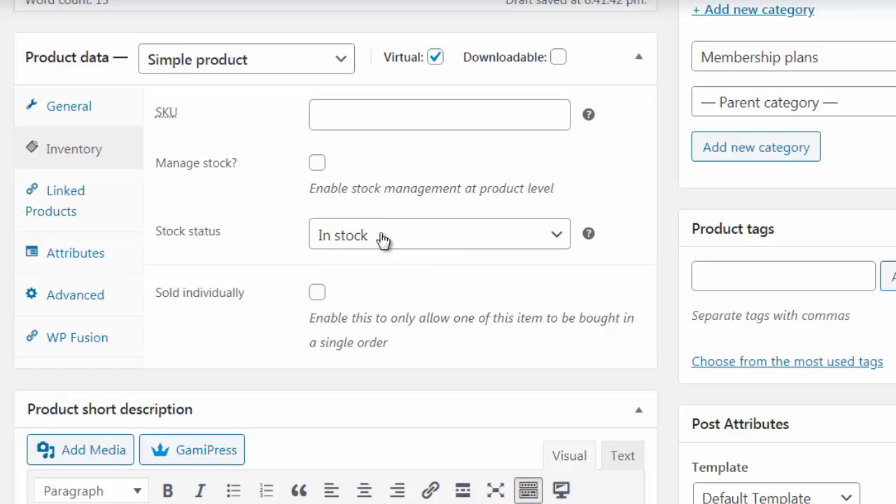
click(93, 208)
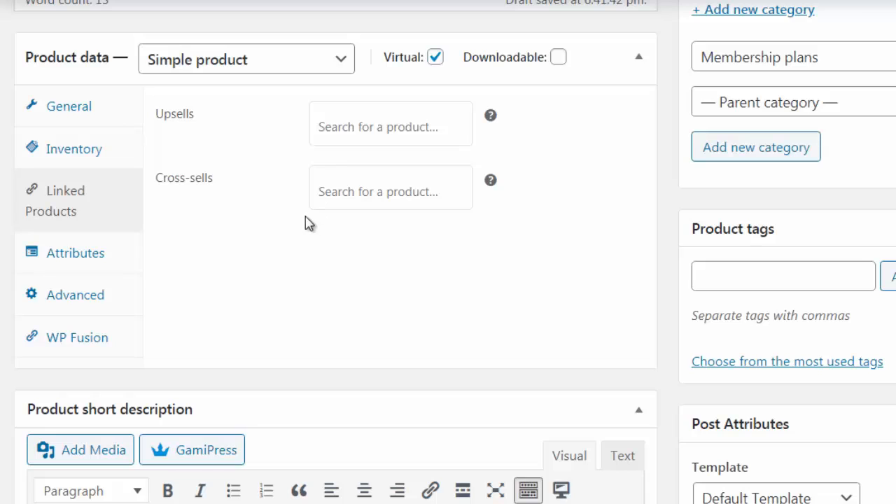
click(129, 263)
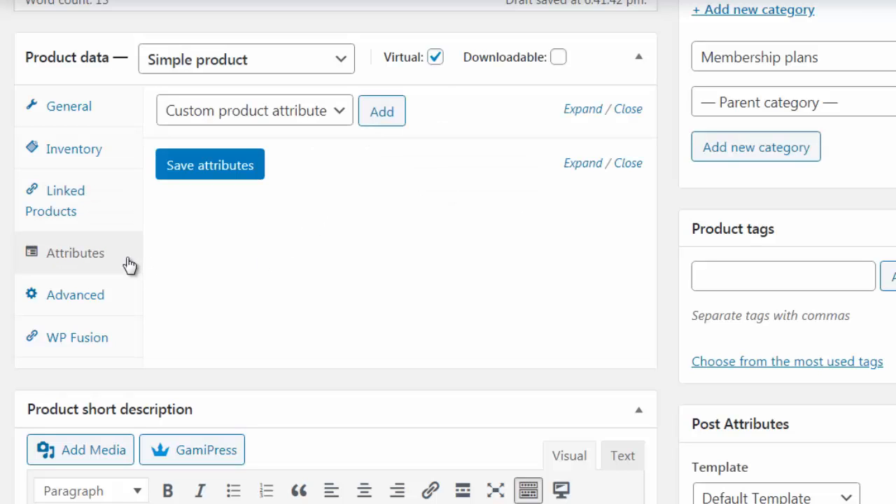
click(129, 303)
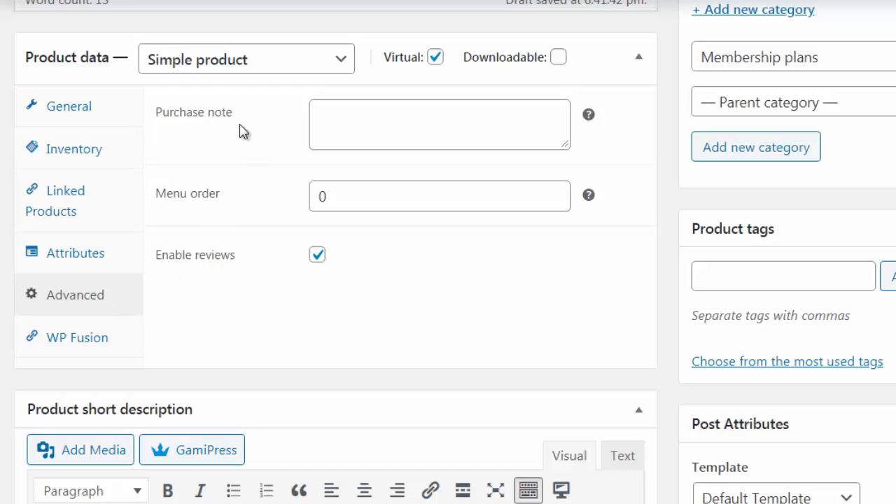
click(357, 126)
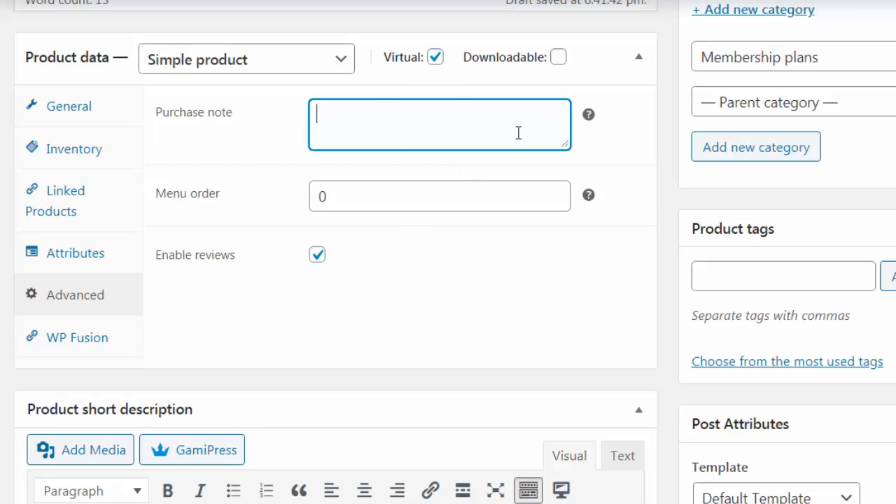
Copy the full text of the main description into the product short description.
scroll(448, 252, up, 2)
scroll(609, 63, up, 2)
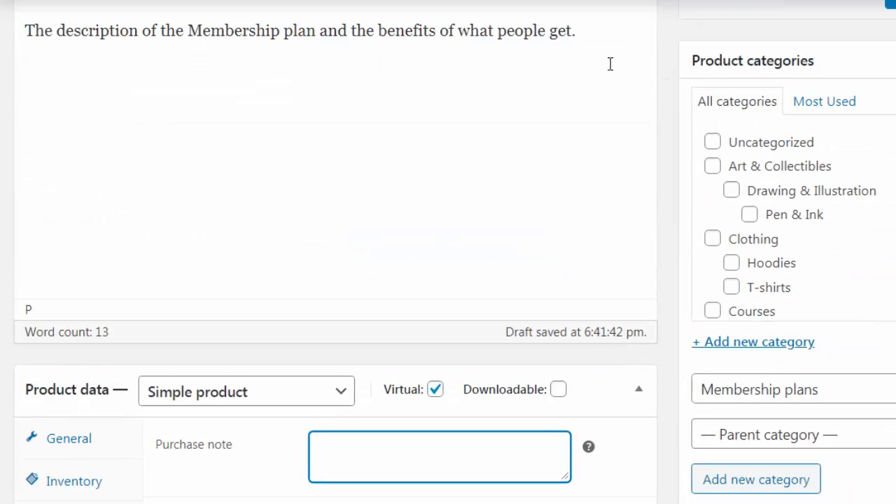
click(611, 64)
key(ctrl+a)
key(ctrl+c)
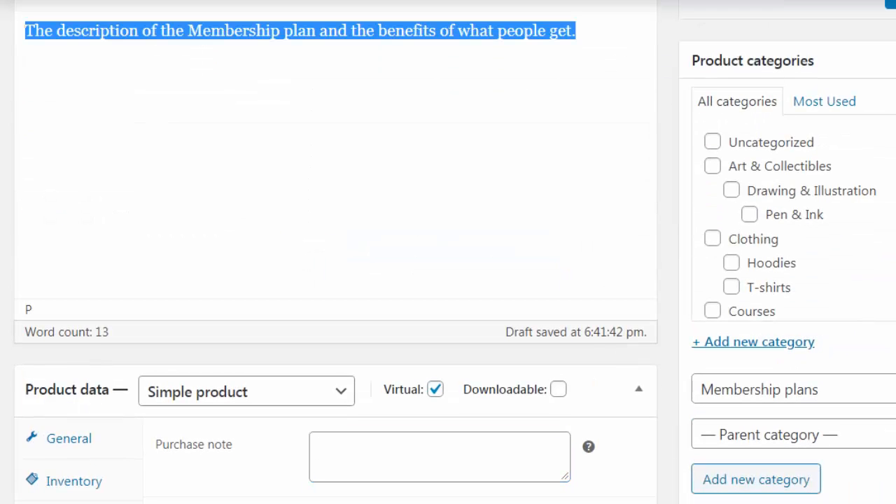
scroll(336, 280, down, 15)
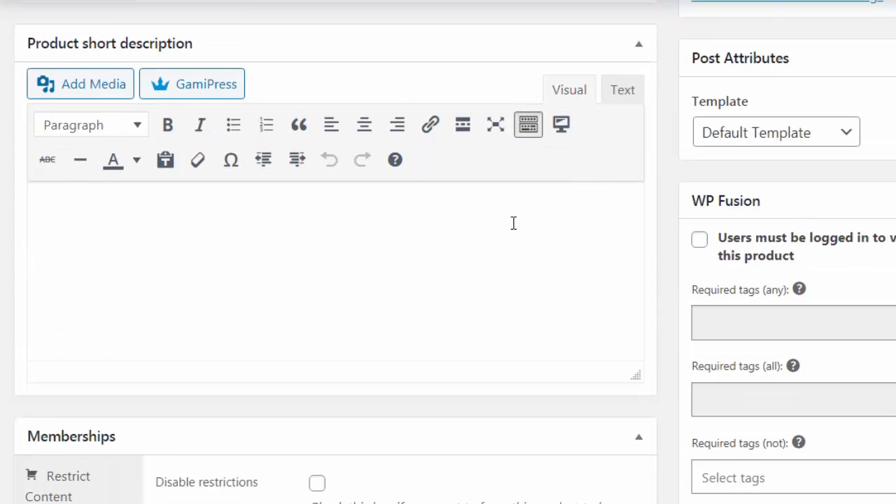
click(461, 276)
key(ctrl+v)
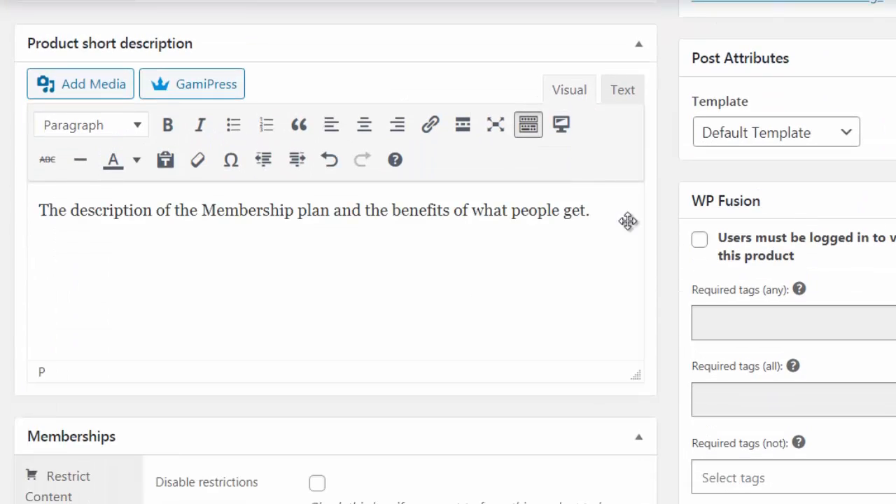
Examine the product's membership content restriction rules for the free and premium plans.
scroll(835, 142, down, 3)
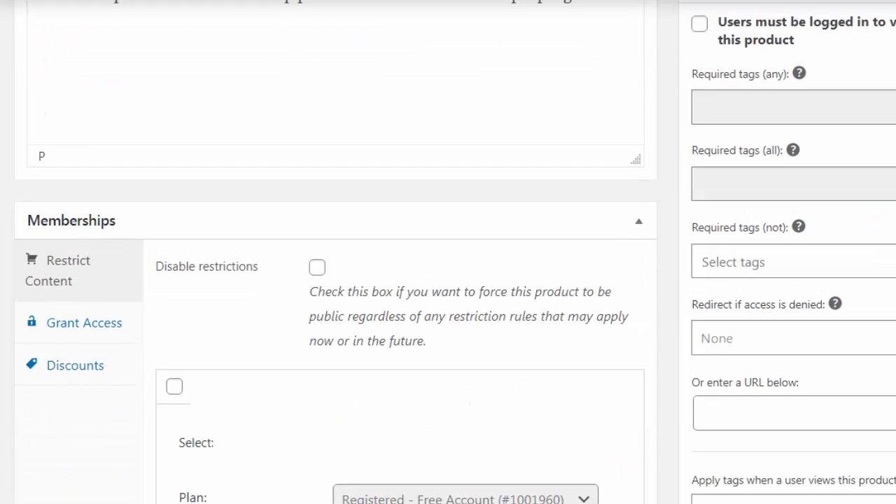
scroll(835, 142, up, 3)
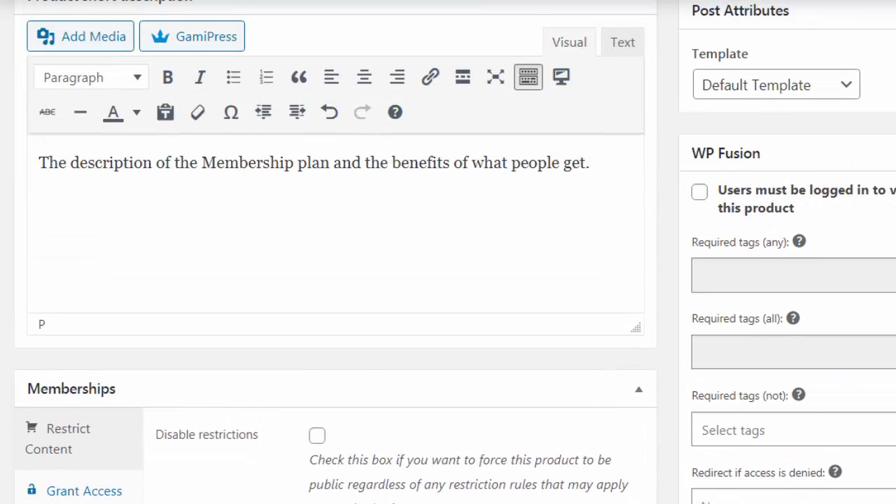
scroll(448, 252, down, 3)
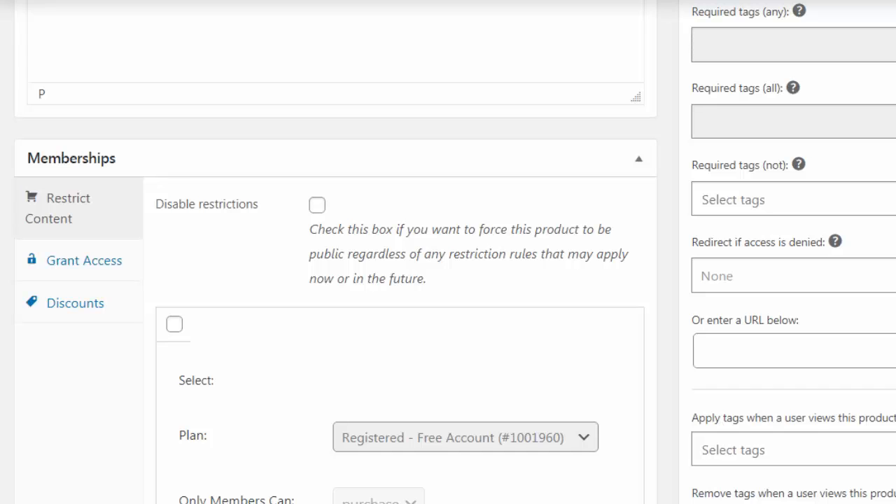
scroll(330, 110, down, 2)
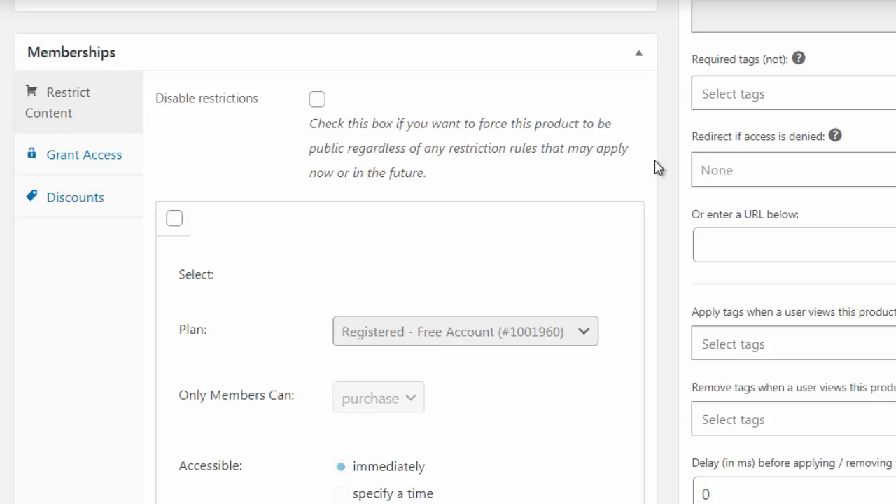
scroll(657, 166, down, 3)
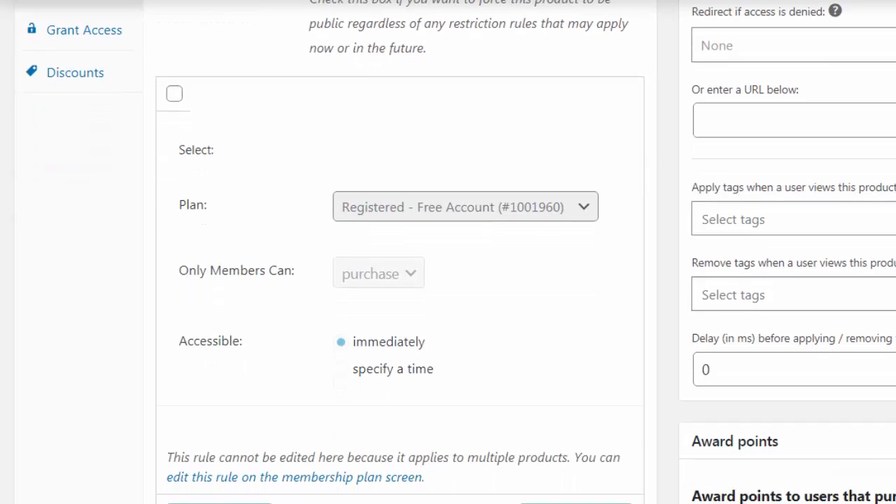
click(174, 96)
click(470, 203)
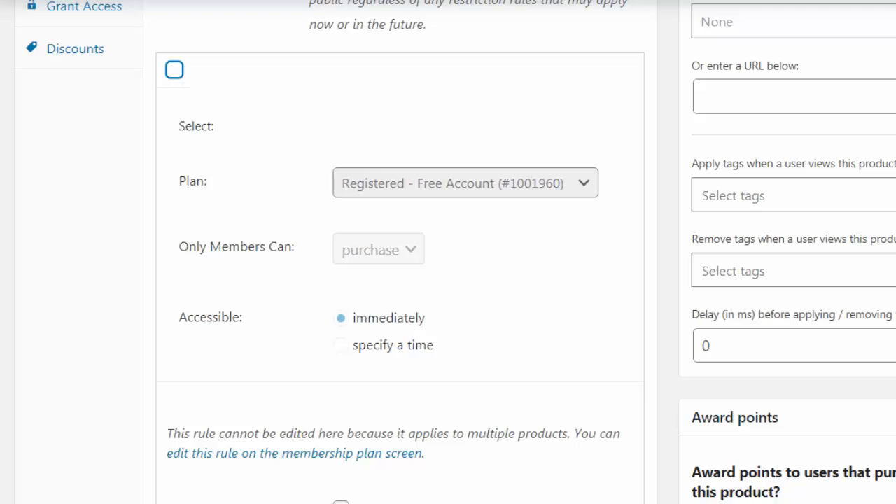
scroll(448, 252, down, 2)
scroll(448, 252, down, 3)
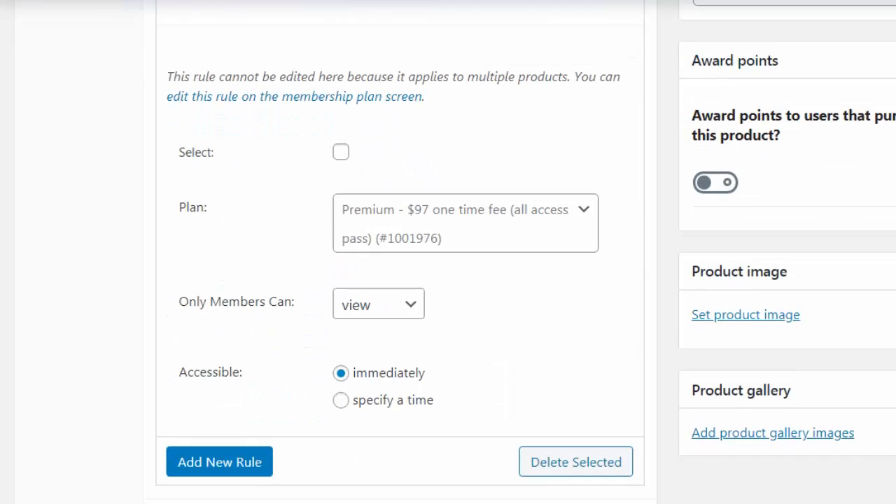
Try the purchase option for what only members can do in the Premium plan's restriction rule, and restore it to view.
click(341, 151)
click(352, 223)
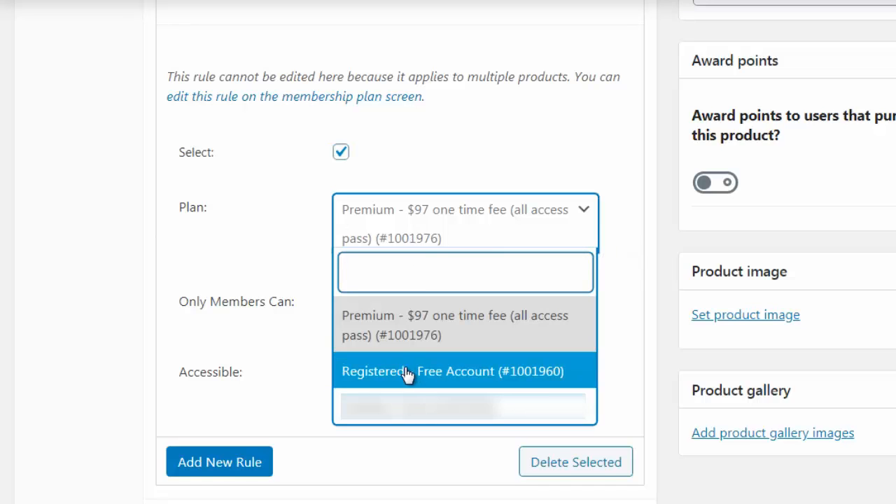
click(285, 235)
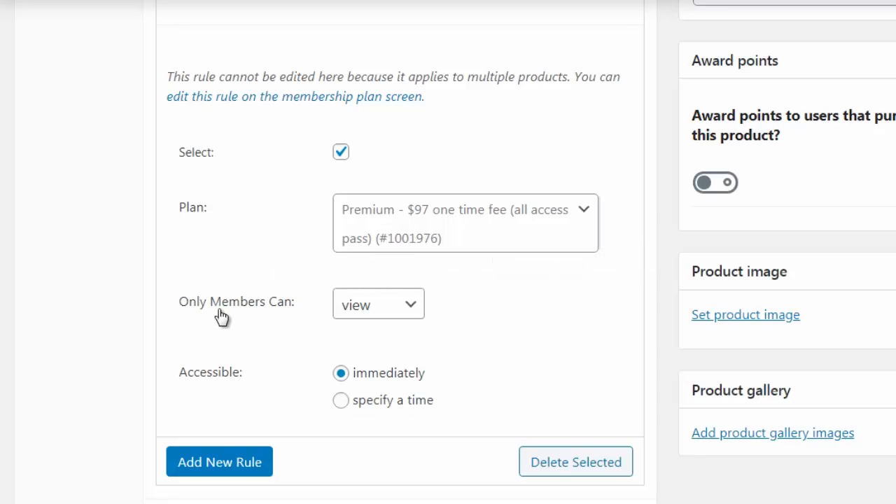
click(367, 308)
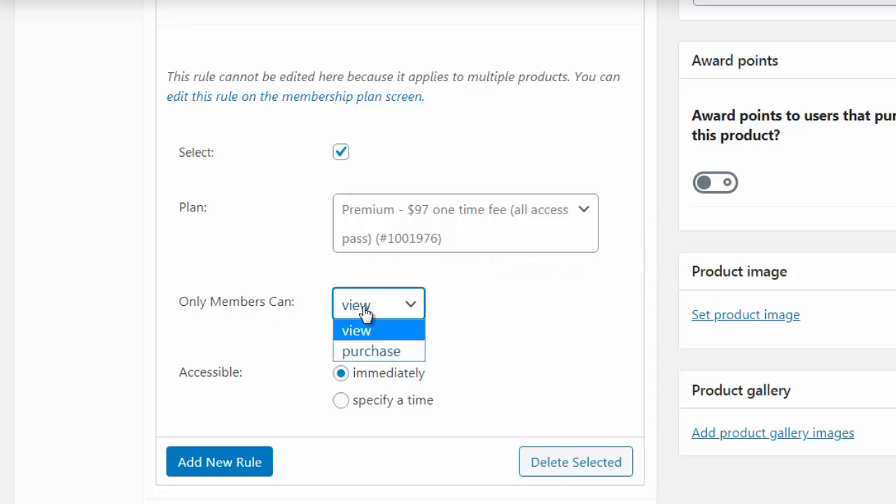
click(370, 353)
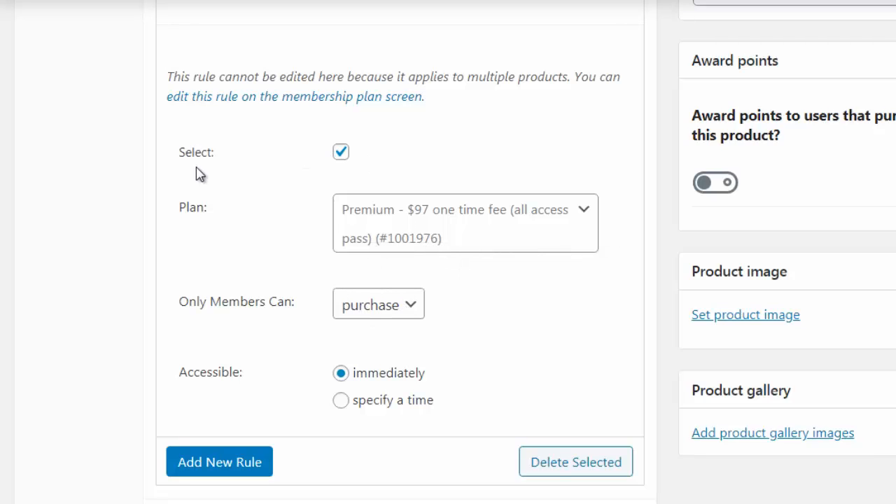
click(384, 310)
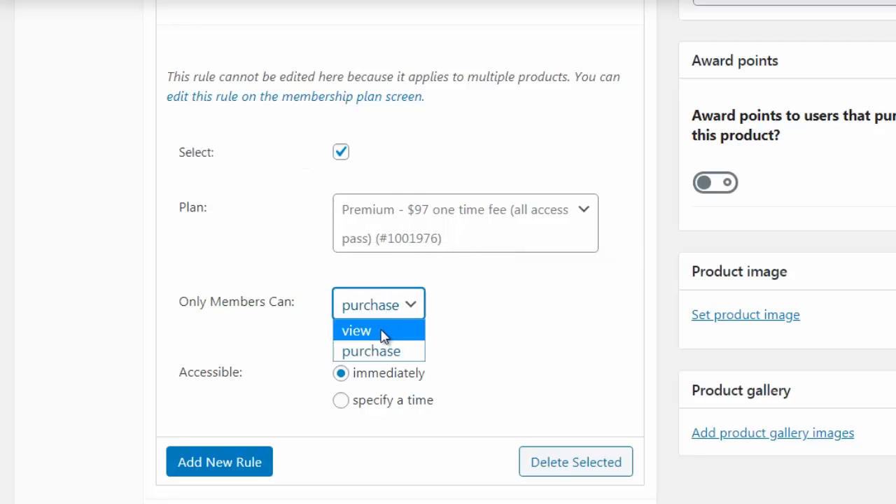
click(386, 332)
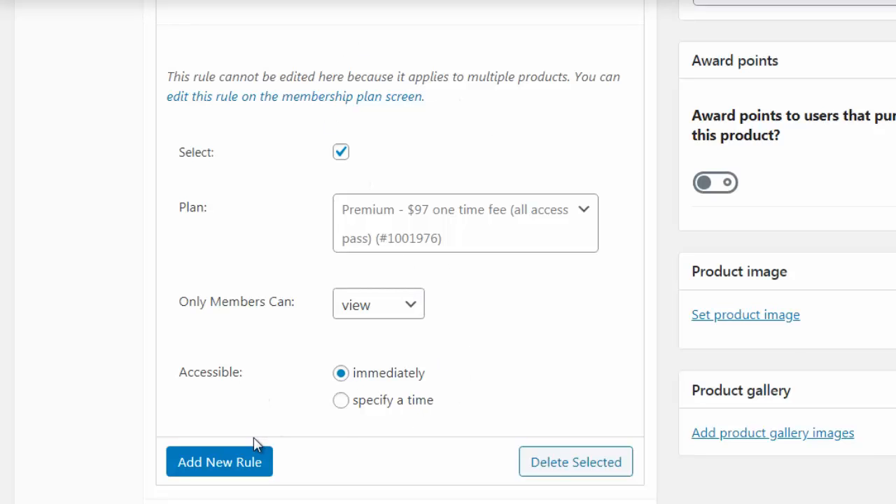
Try enabling the custom viewing restricted message for the product, and turn it off again.
scroll(449, 252, up, 9)
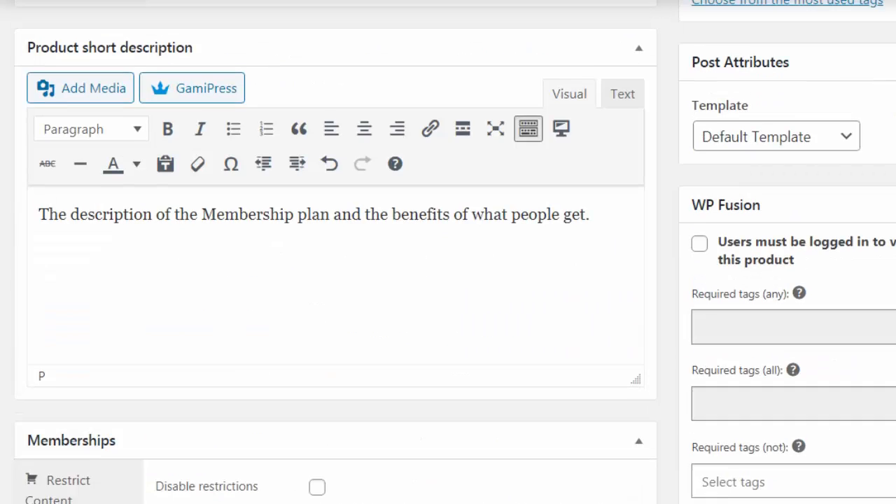
scroll(448, 252, down, 11)
scroll(448, 252, down, 2)
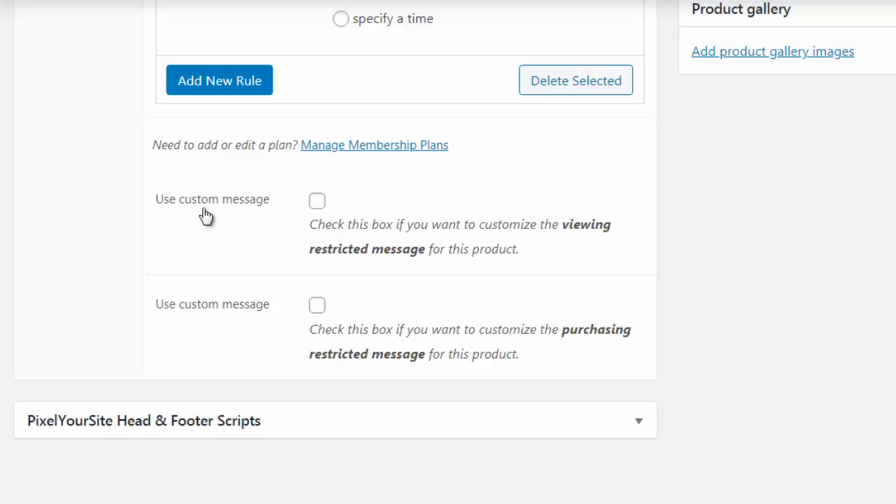
click(317, 203)
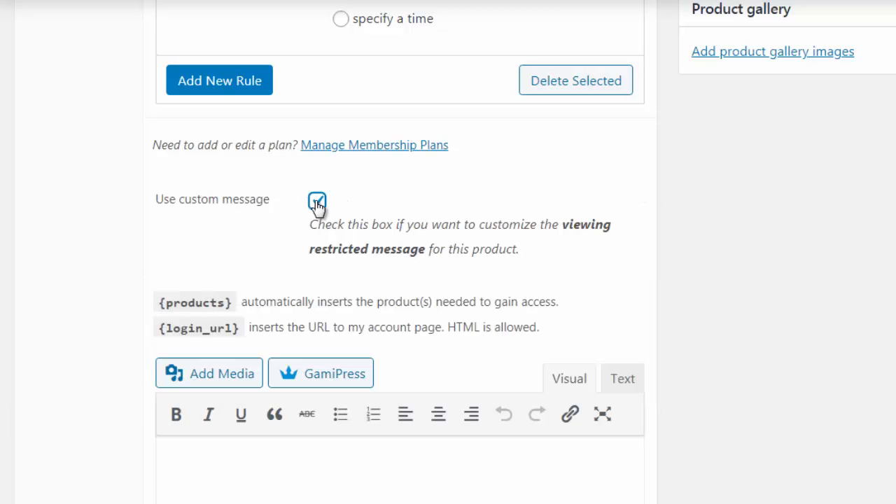
click(318, 203)
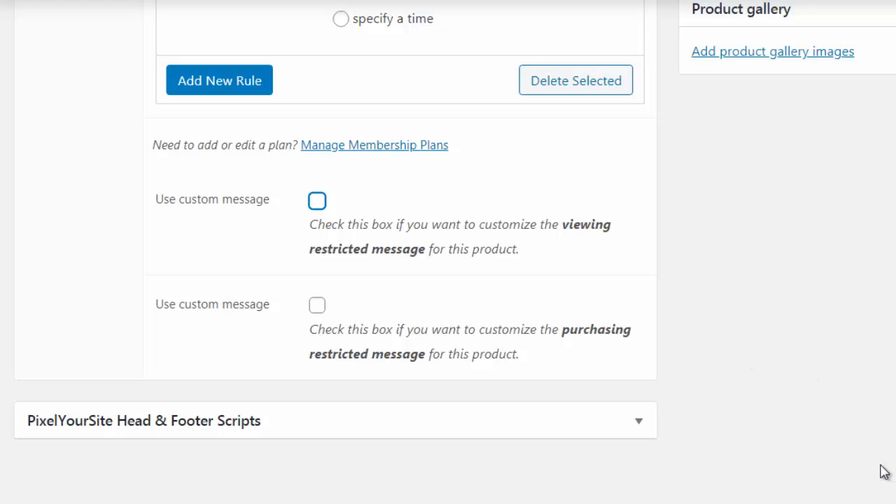
scroll(700, 429, up, 1)
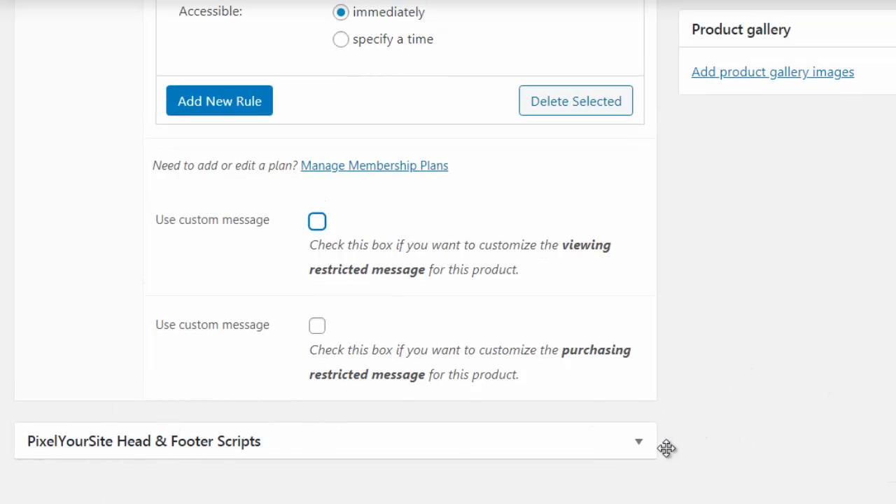
Publish the premium membership product.
scroll(448, 252, up, 15)
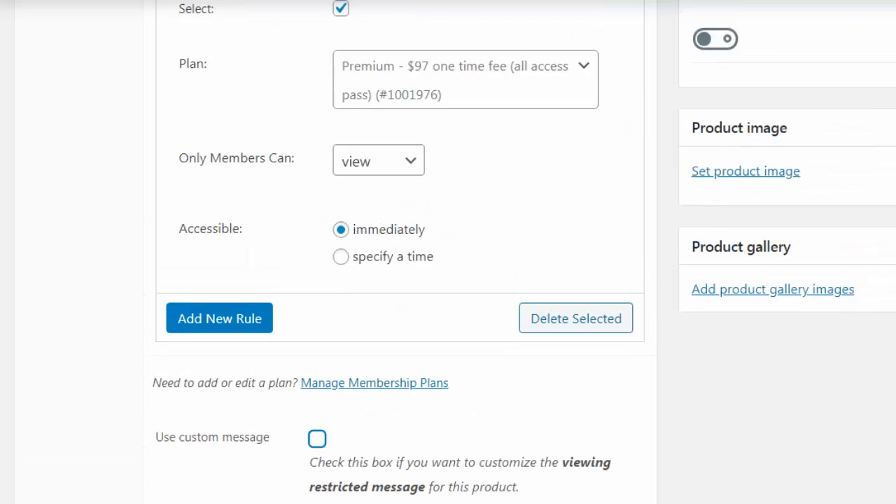
scroll(448, 252, up, 8)
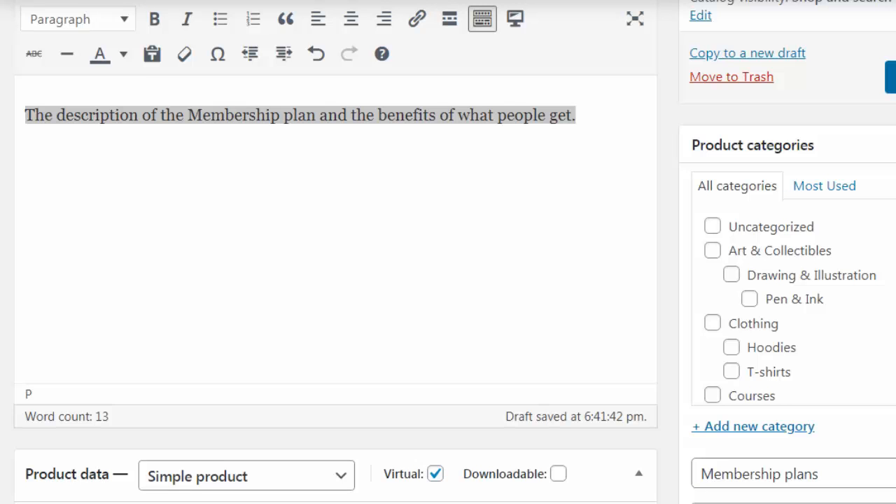
click(893, 77)
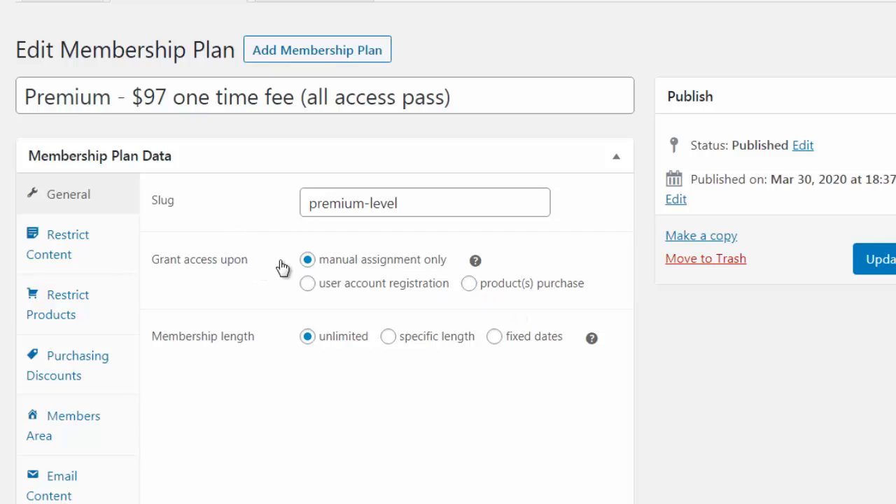
Make the Premium plan grant access upon purchase of the product "Premium - $97 one time fee (all access pass)" and save the plan's rules.
click(478, 291)
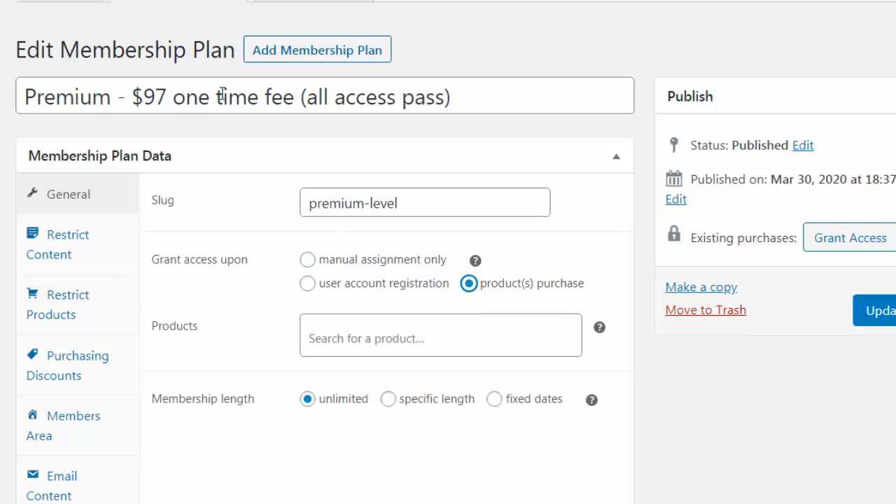
drag(112, 95, 24, 95)
key(ctrl+c)
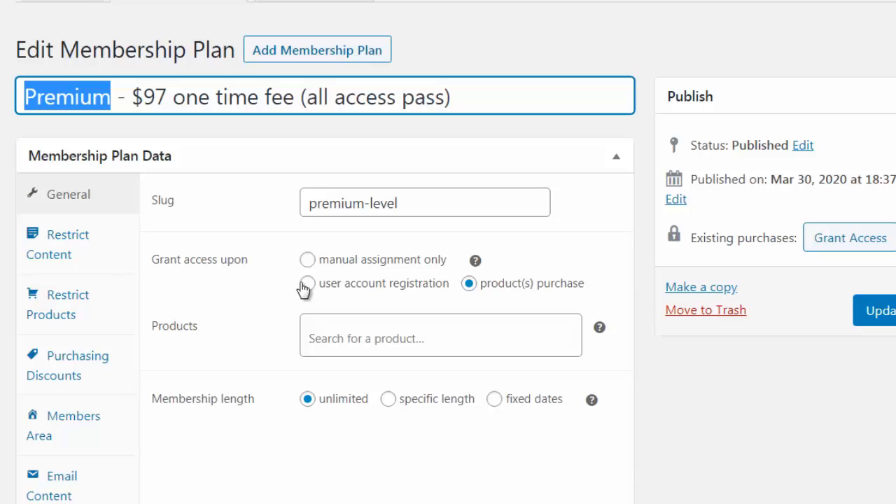
click(357, 339)
key(ctrl+v)
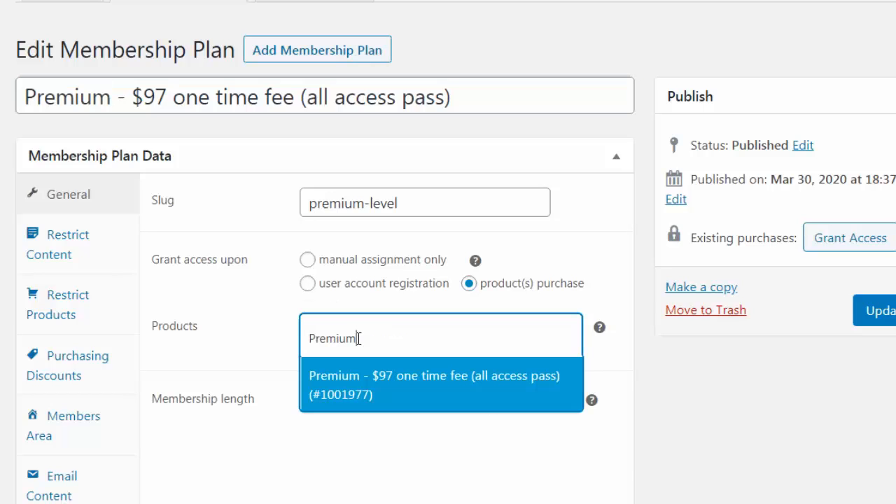
click(381, 386)
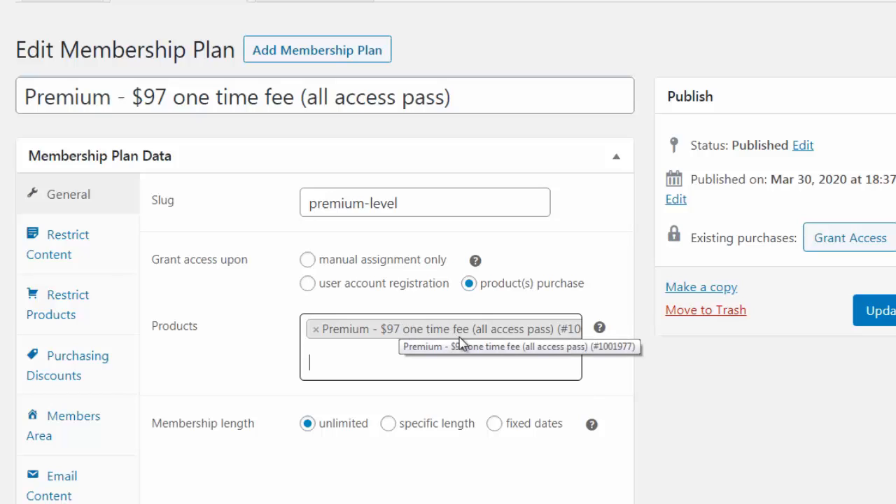
click(646, 355)
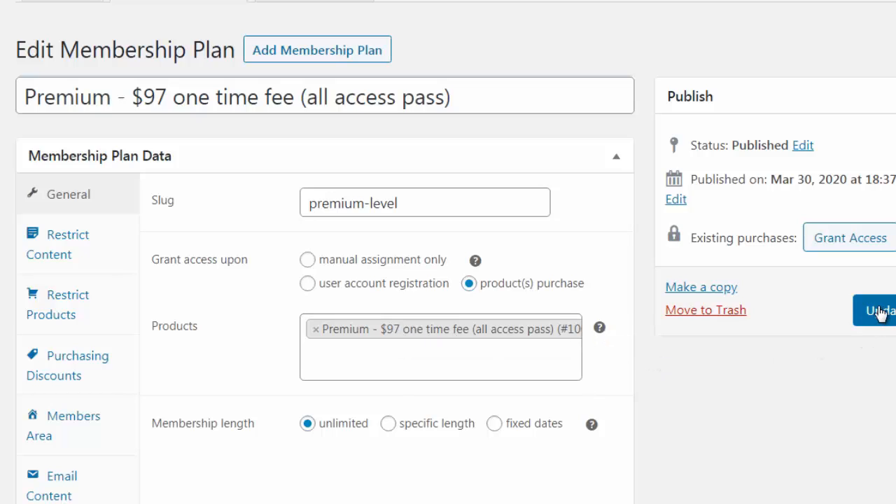
click(880, 311)
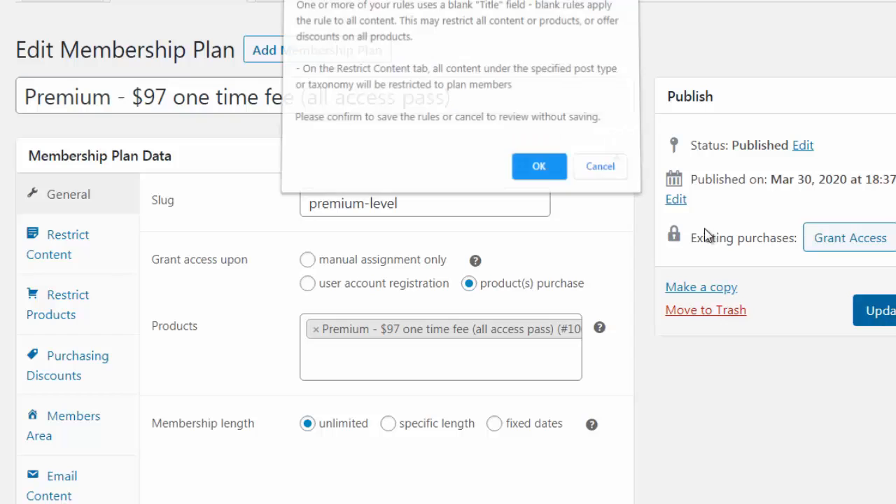
click(538, 170)
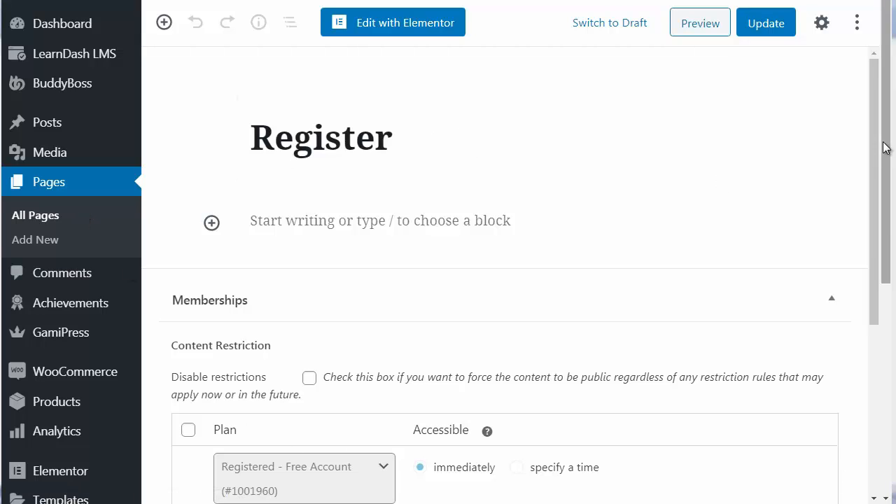
Try adding a second Registered - Free Account restriction rule to the Register page, and delete it.
drag(877, 144, 879, 276)
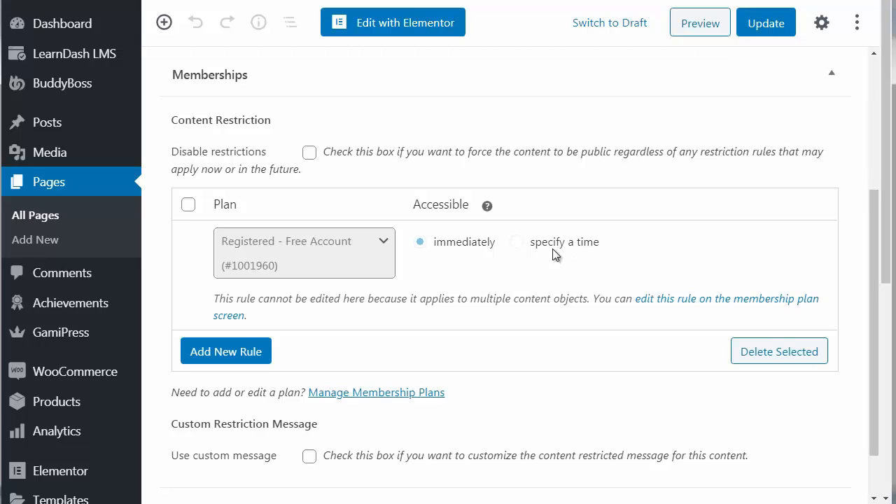
click(252, 355)
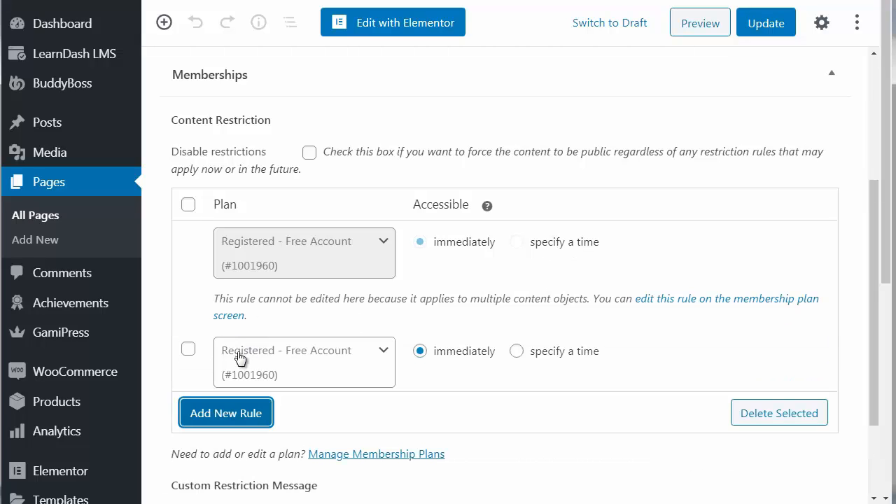
click(188, 349)
click(371, 360)
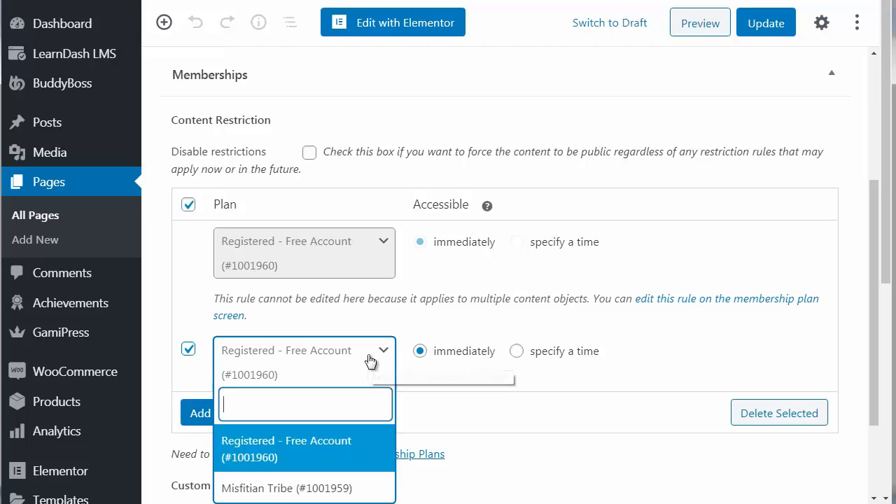
click(367, 360)
click(188, 350)
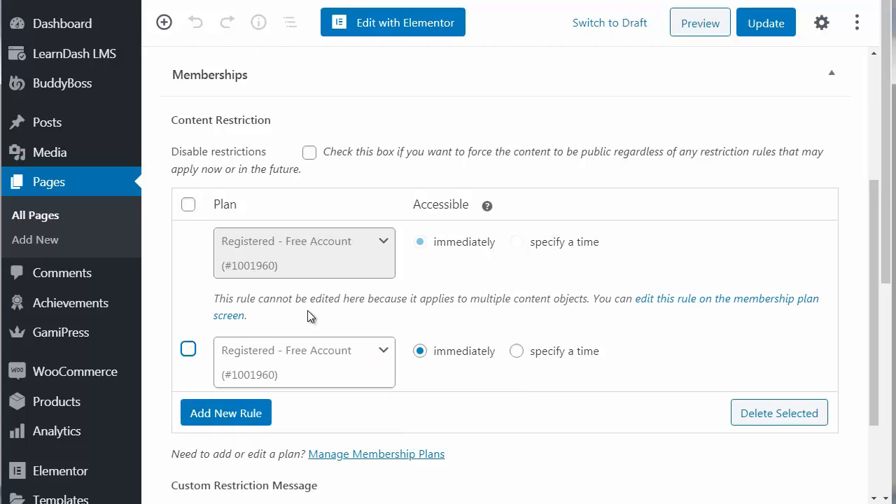
click(190, 353)
click(814, 415)
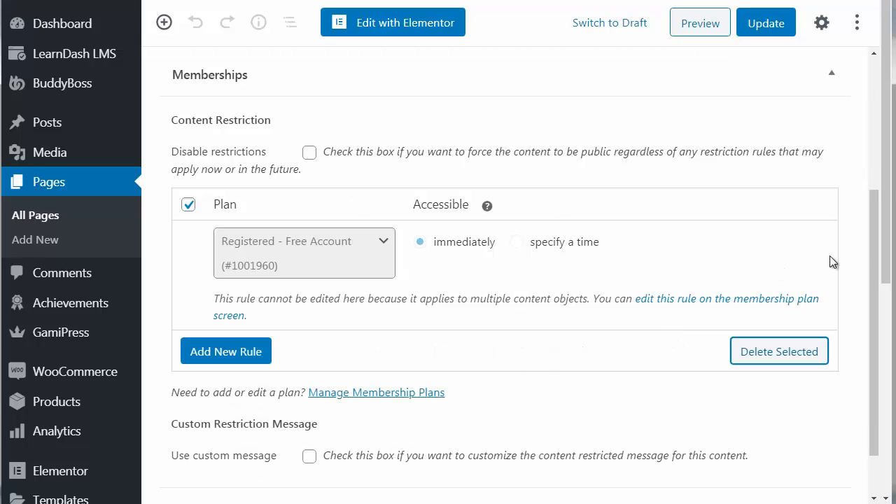
drag(870, 239, 888, 154)
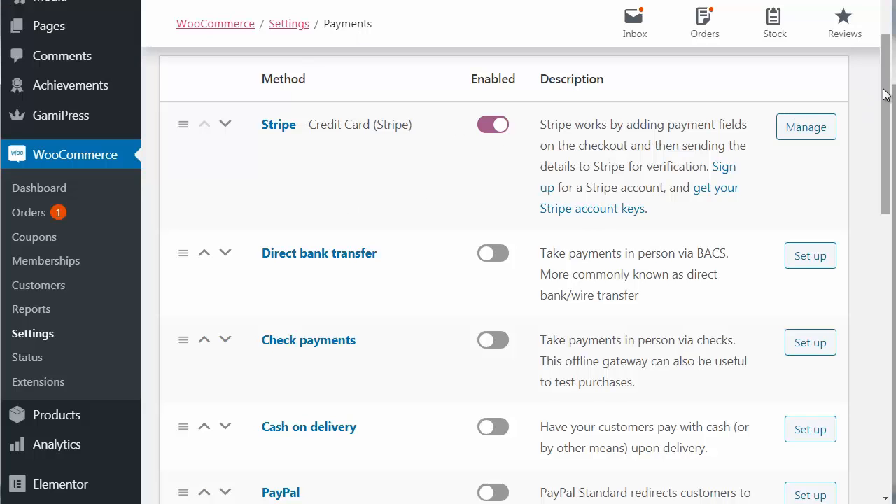
Review the list of payment methods and their enabled states in the WooCommerce payment settings.
scroll(886, 94, down, 12)
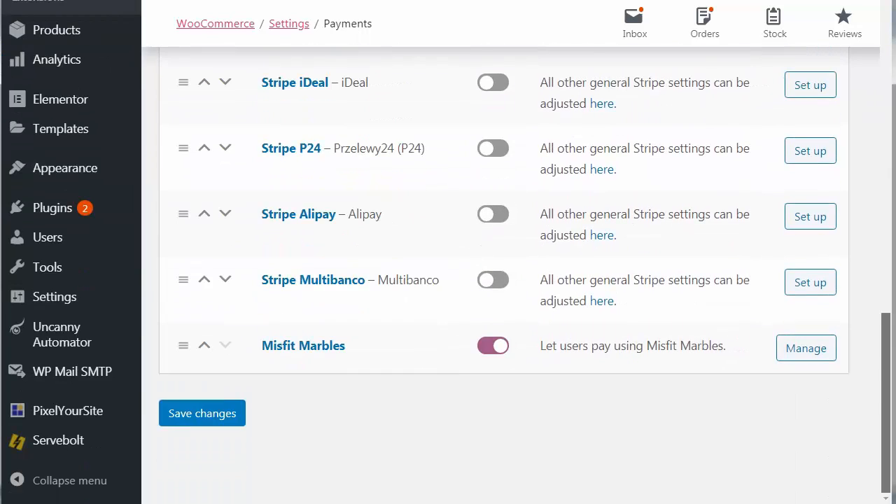
scroll(886, 94, up, 5)
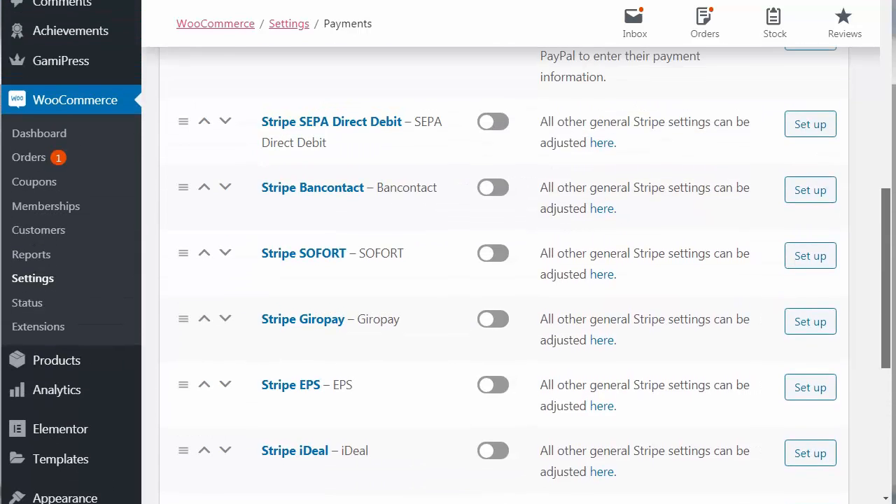
scroll(884, 175, up, 3)
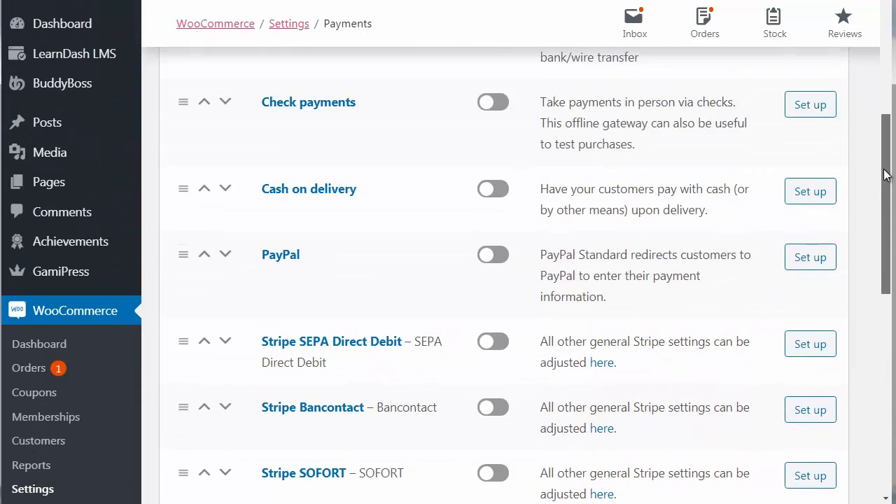
drag(885, 170, 890, 105)
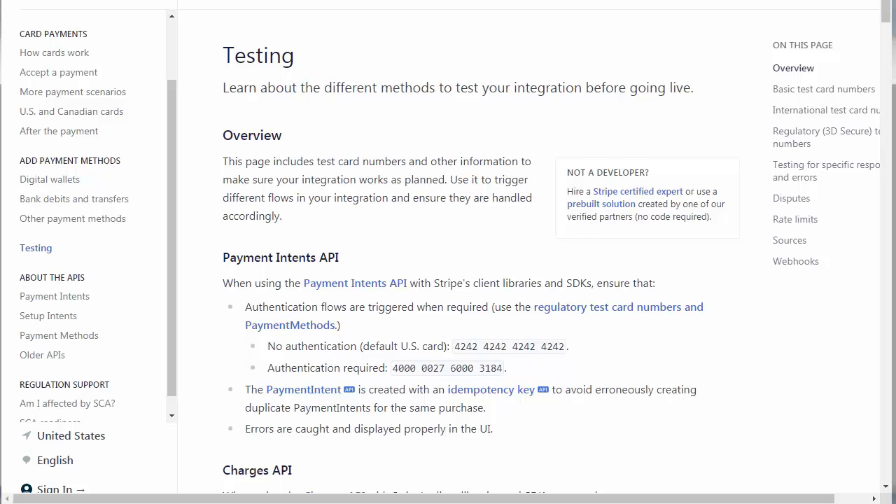
Find the table of basic test card numbers on the Stripe documentation's Testing page.
drag(245, 0, 243, 0)
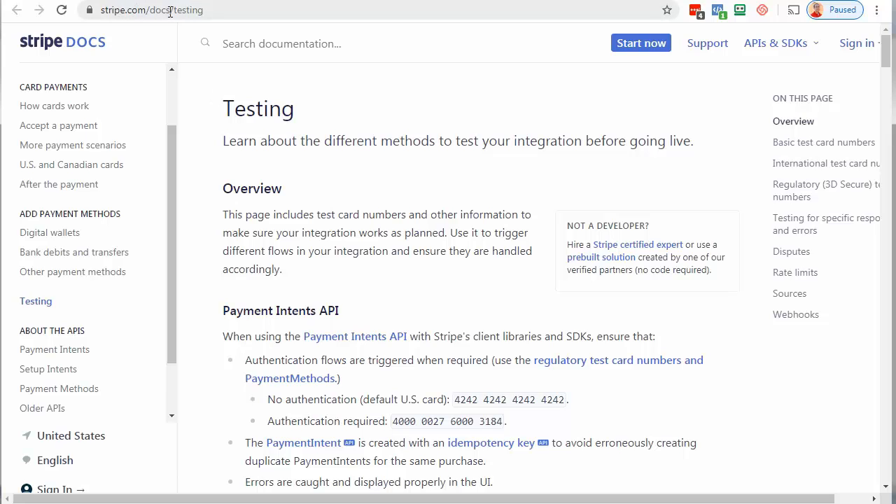
click(224, 8)
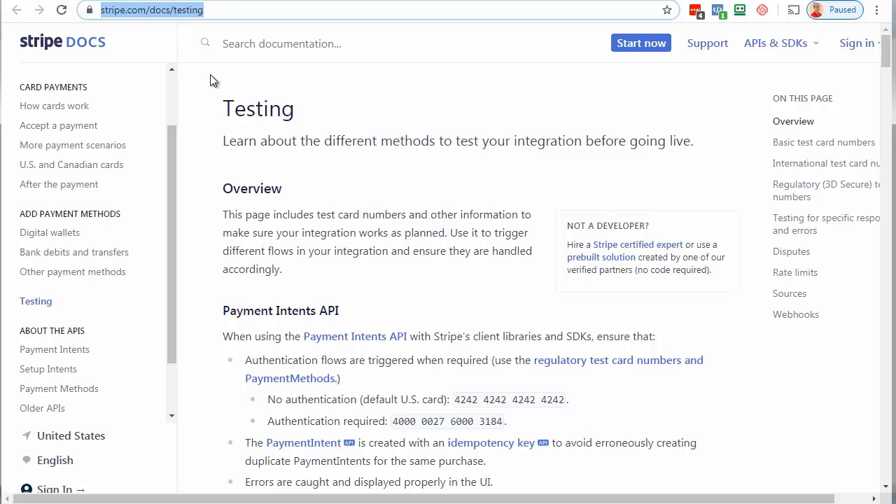
click(203, 120)
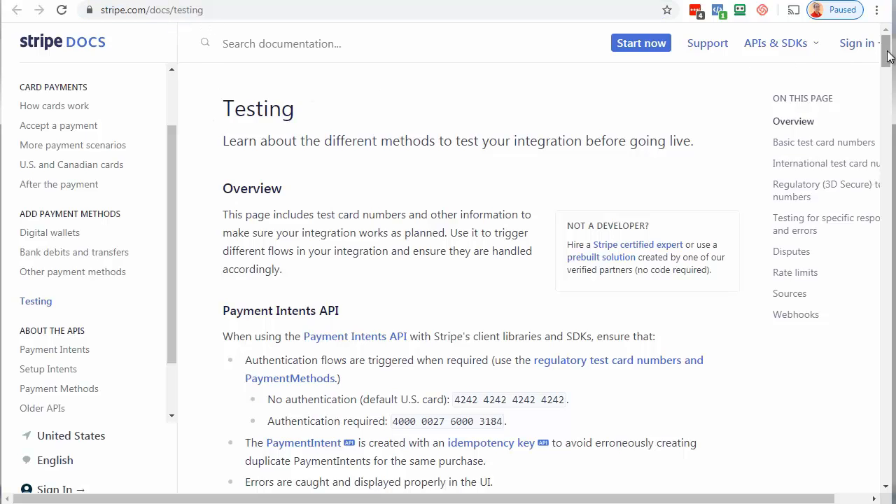
drag(888, 56, 882, 115)
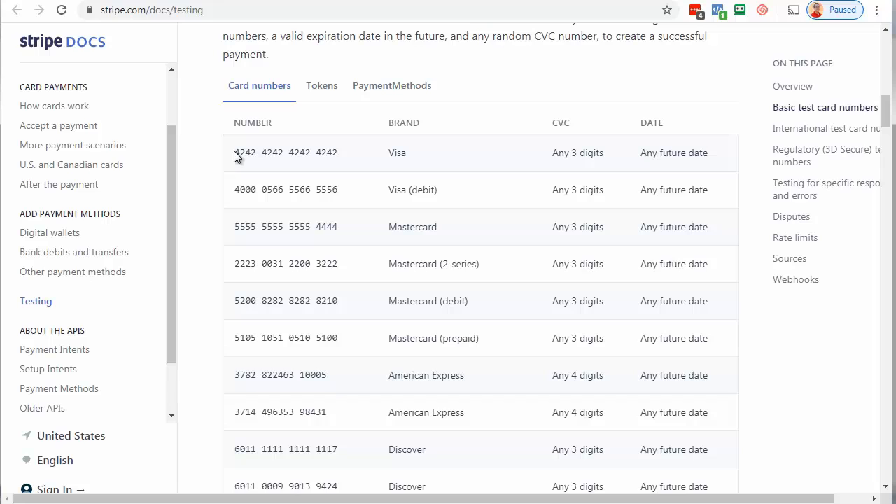
Copy the Visa test card number from the card numbers table and check its CVC and date requirements.
drag(236, 154, 340, 151)
right_click(332, 155)
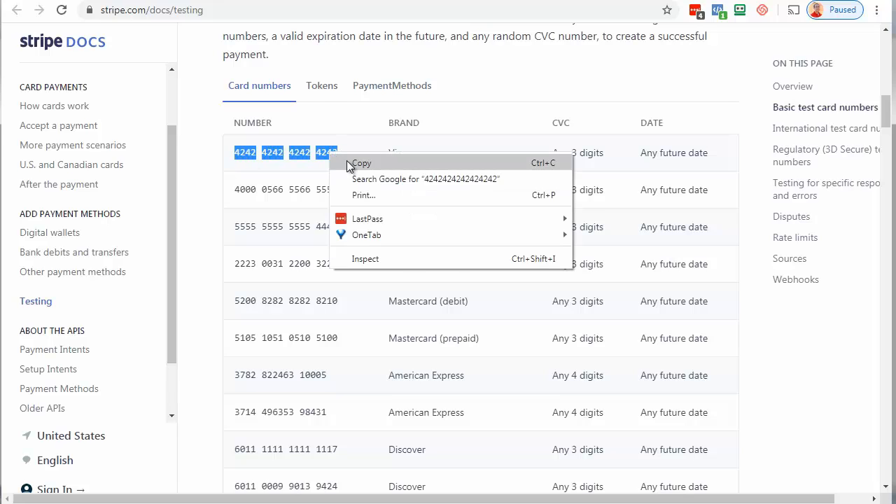
click(359, 163)
click(403, 152)
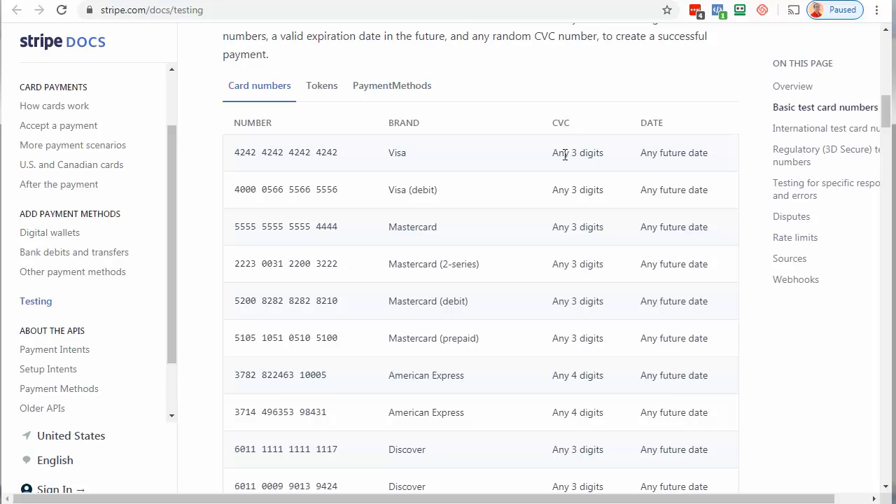
drag(564, 155, 591, 155)
drag(654, 154, 700, 149)
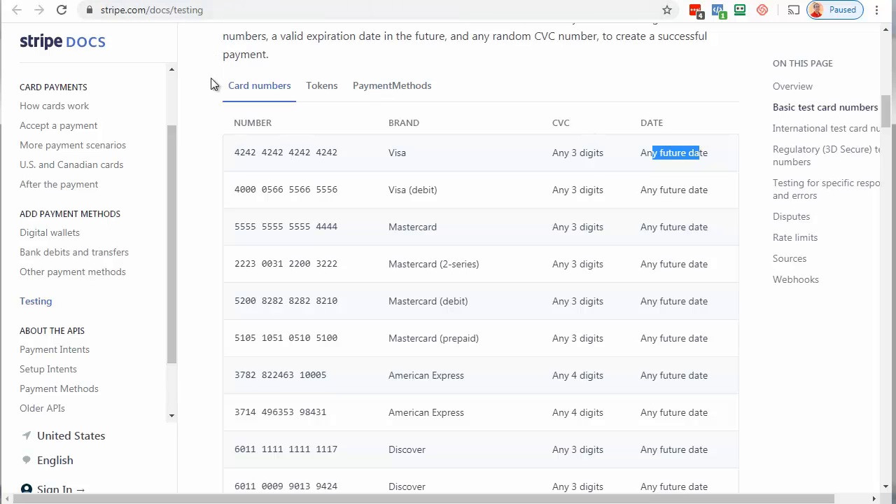
click(201, 96)
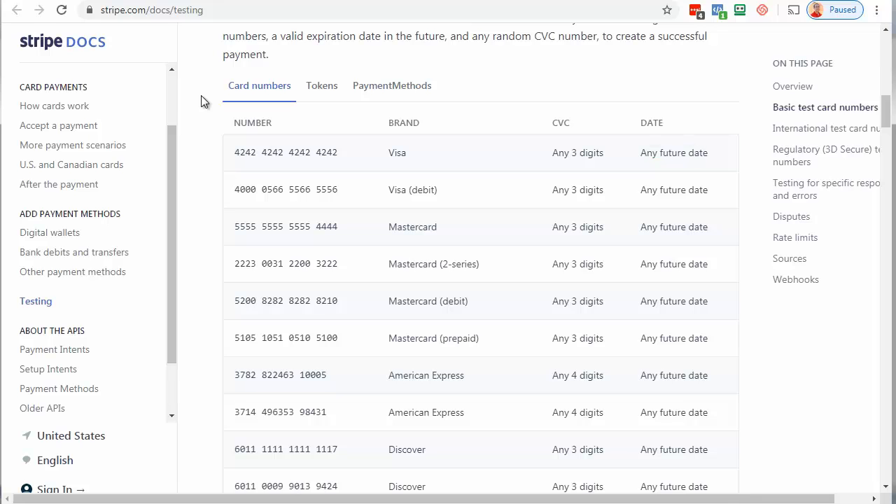
Switch to the store's checkout page and paste the copied test card number into the Stripe Card Number field.
scroll(448, 252, down, 1)
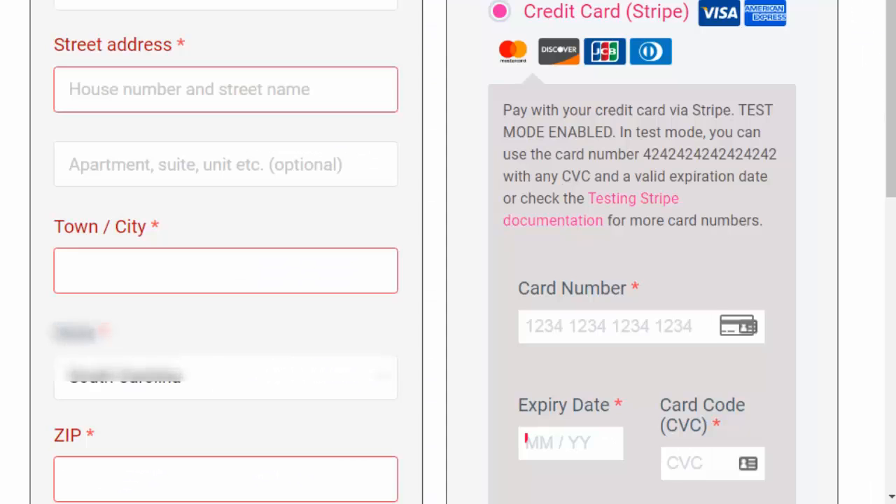
scroll(318, 112, down, 1)
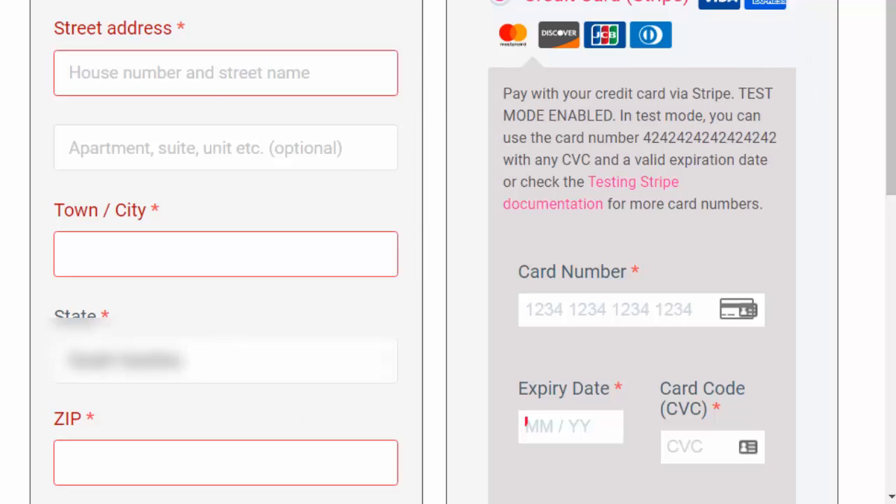
scroll(837, 140, down, 2)
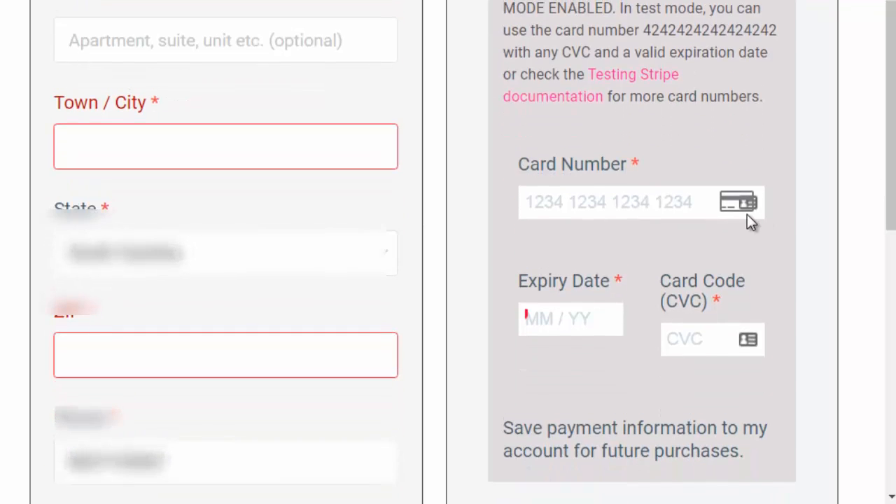
click(612, 203)
key(ctrl+v)
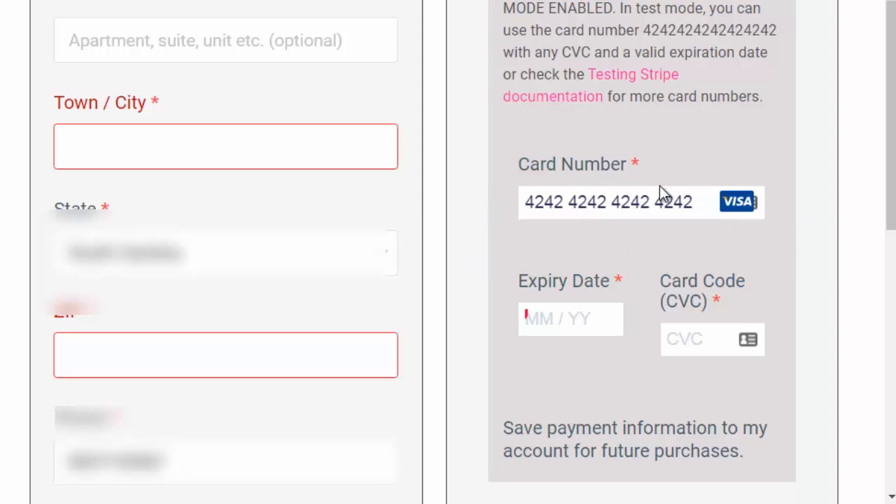
Set the card's expiry date to 12 / 30 and enter a three-digit card security code.
click(554, 314)
text(12 / )
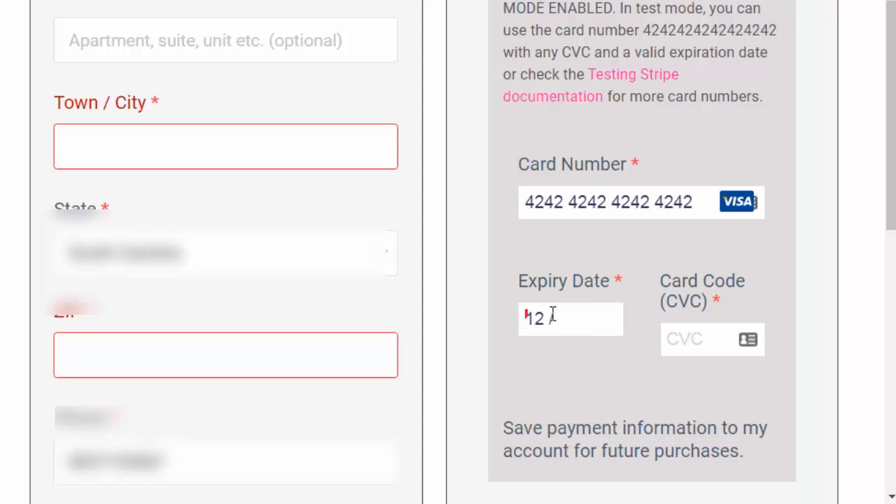
text(30)
click(686, 341)
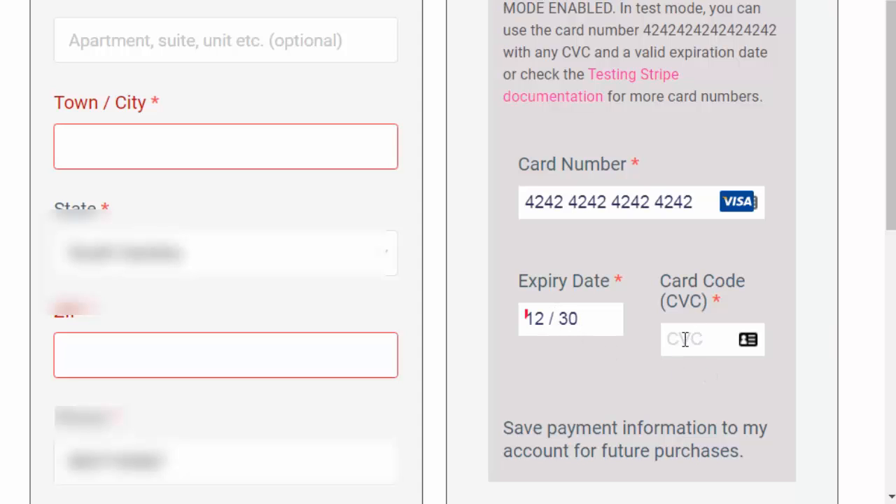
text(243)
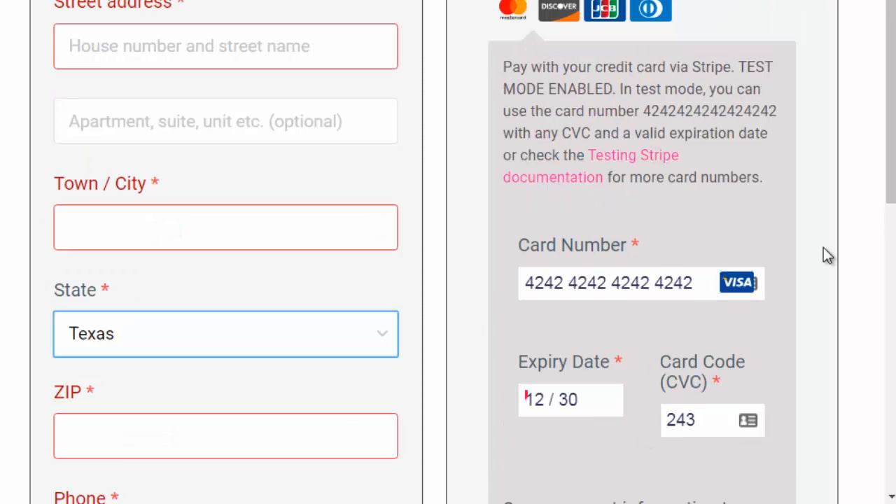
drag(889, 152, 892, 161)
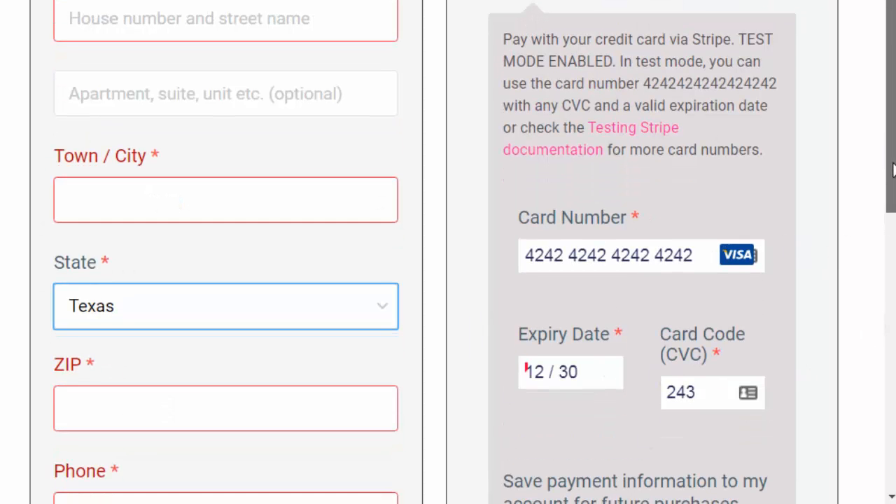